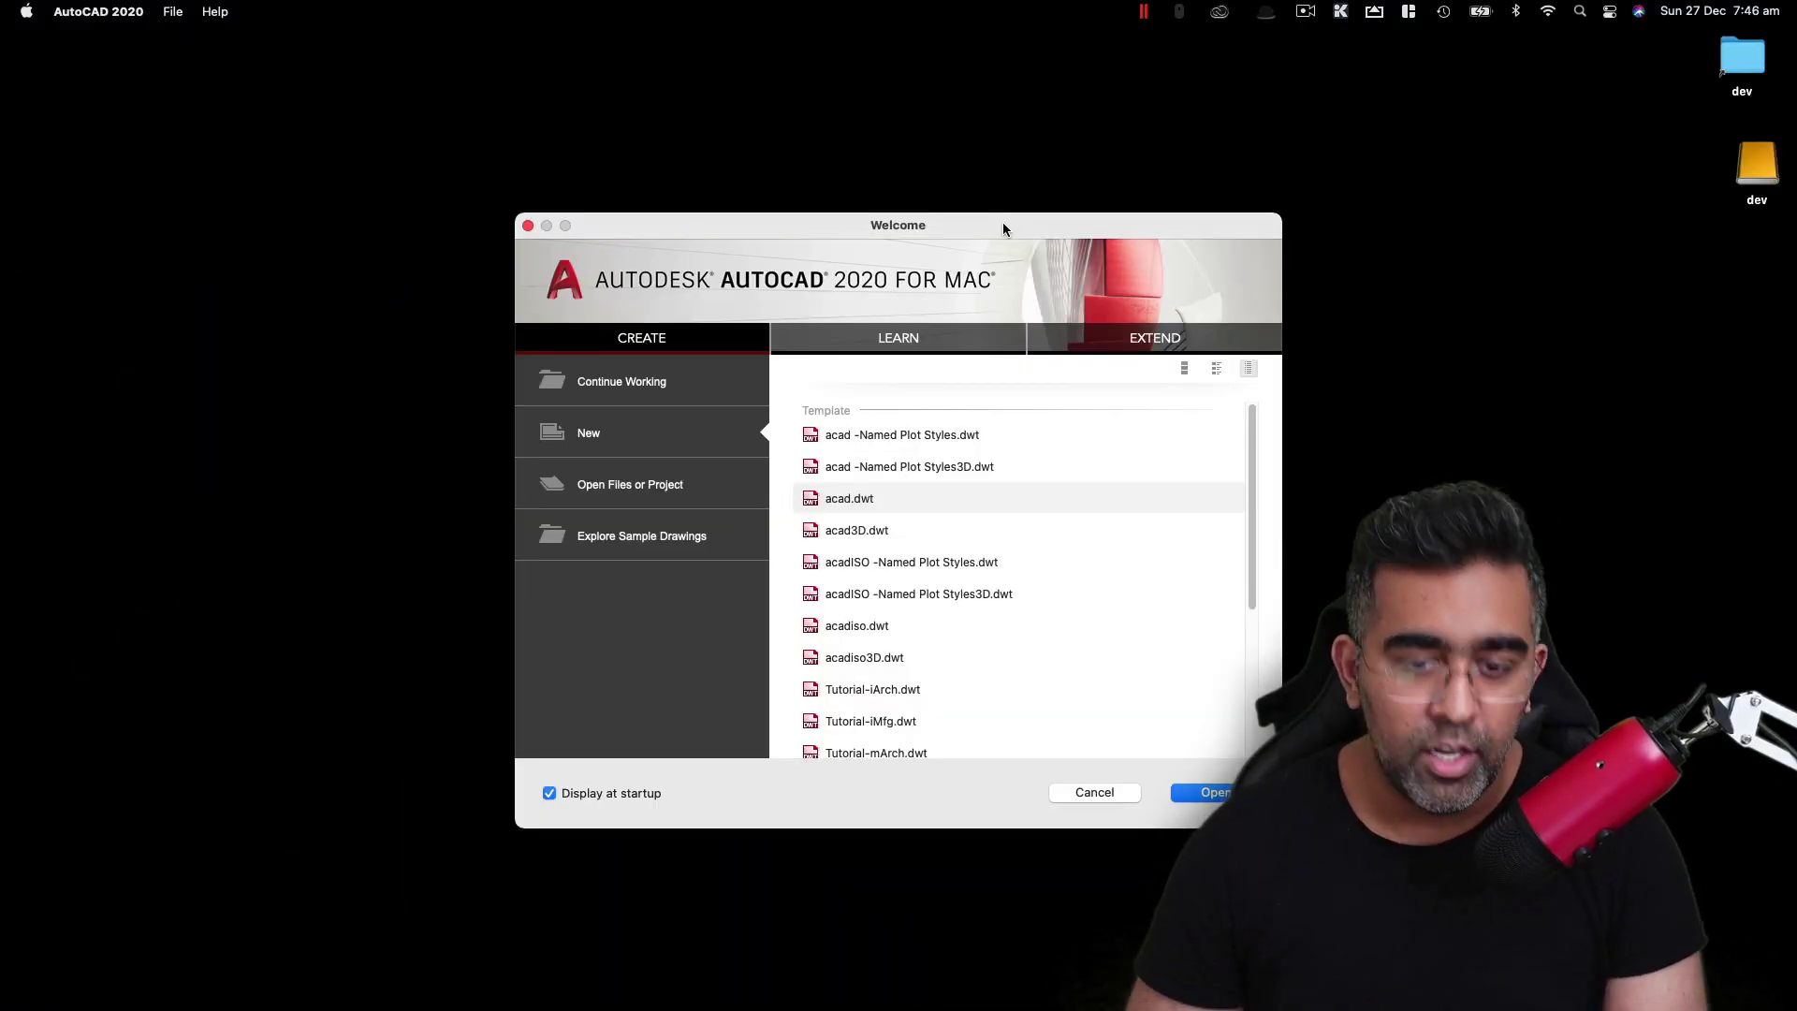
Step: Create a new drawing from the acad.dwt template
mouse_move(1002, 221)
left_mouse_down()
mouse_move(981, 199)
mouse_move(996, 198)
left_mouse_up()
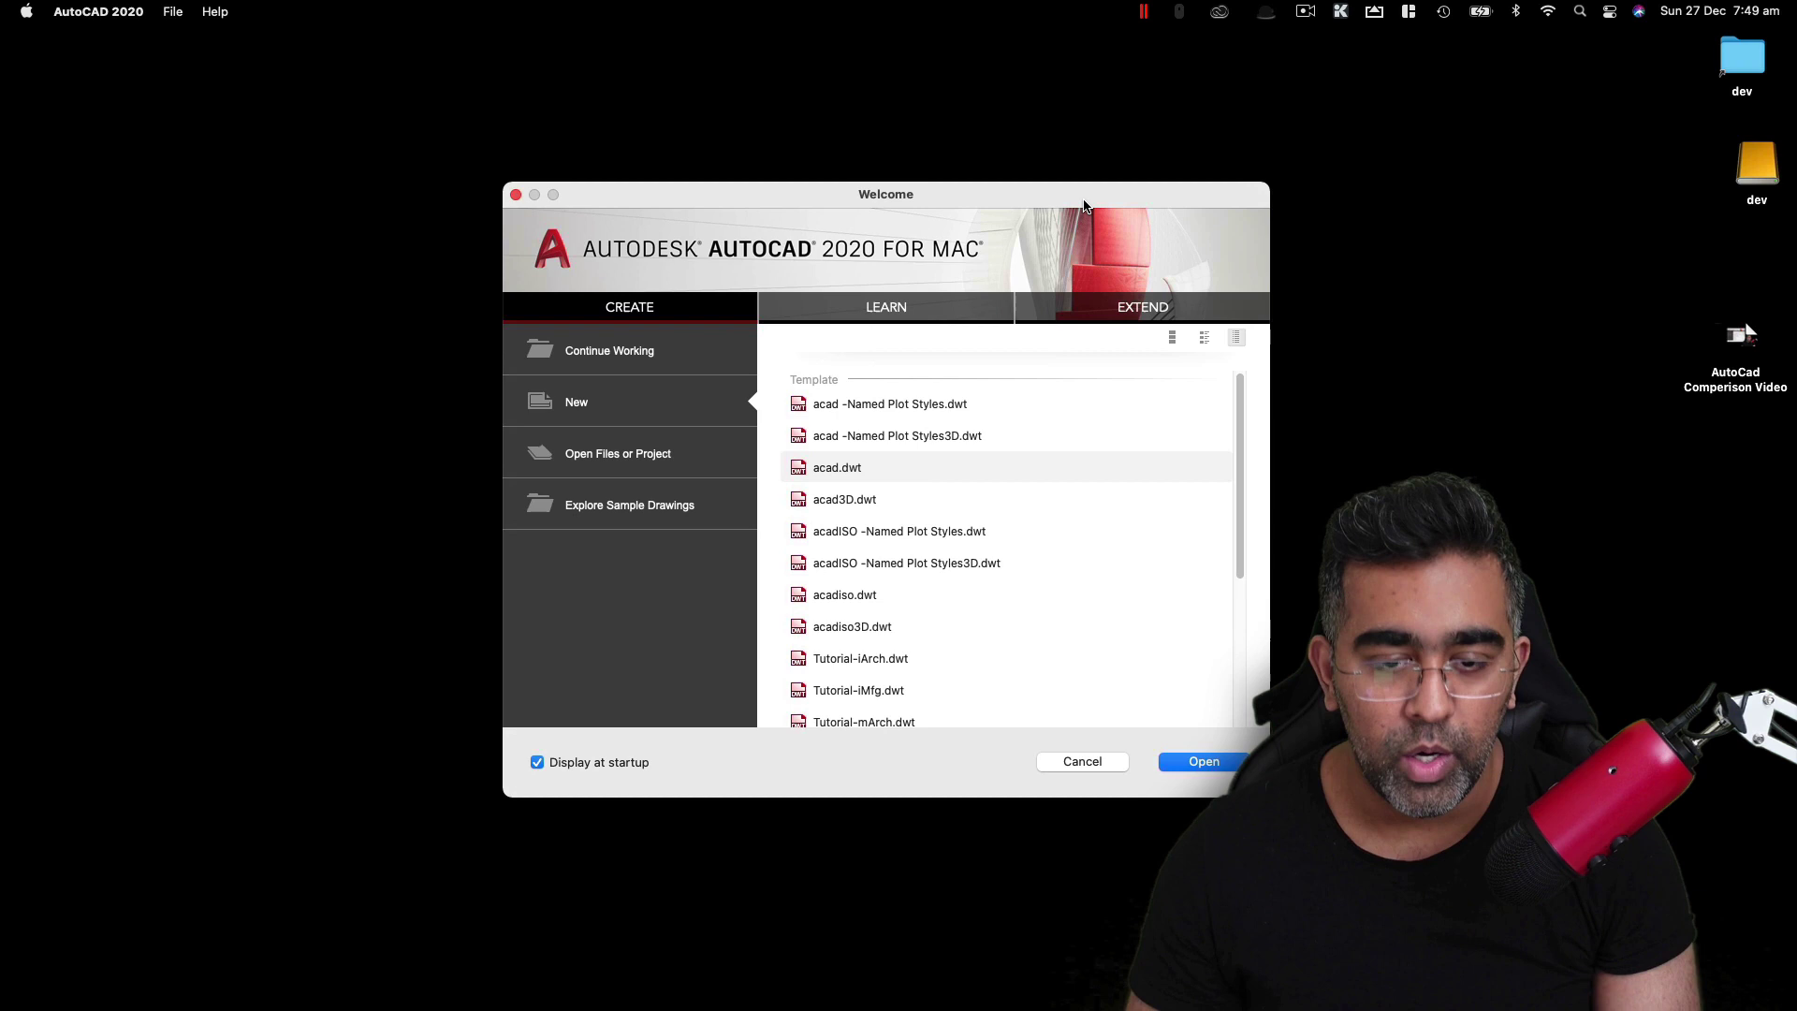
left_click(843, 472)
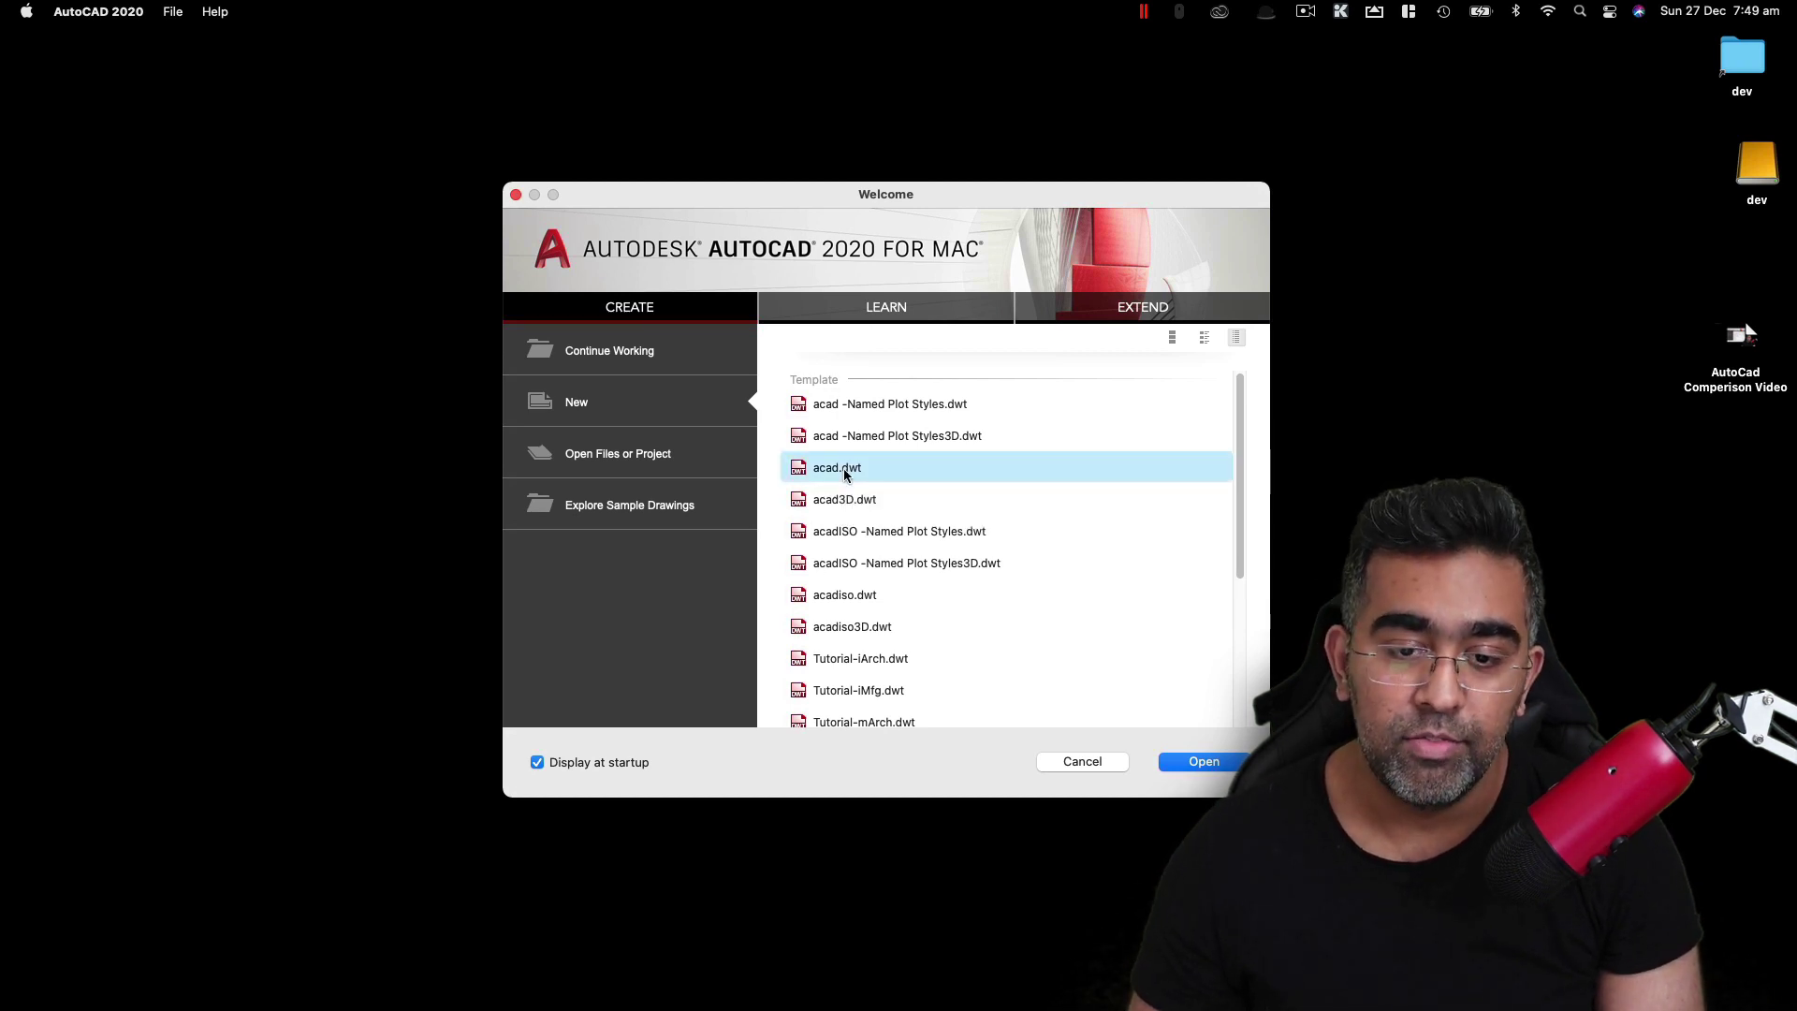
left_click(1215, 763)
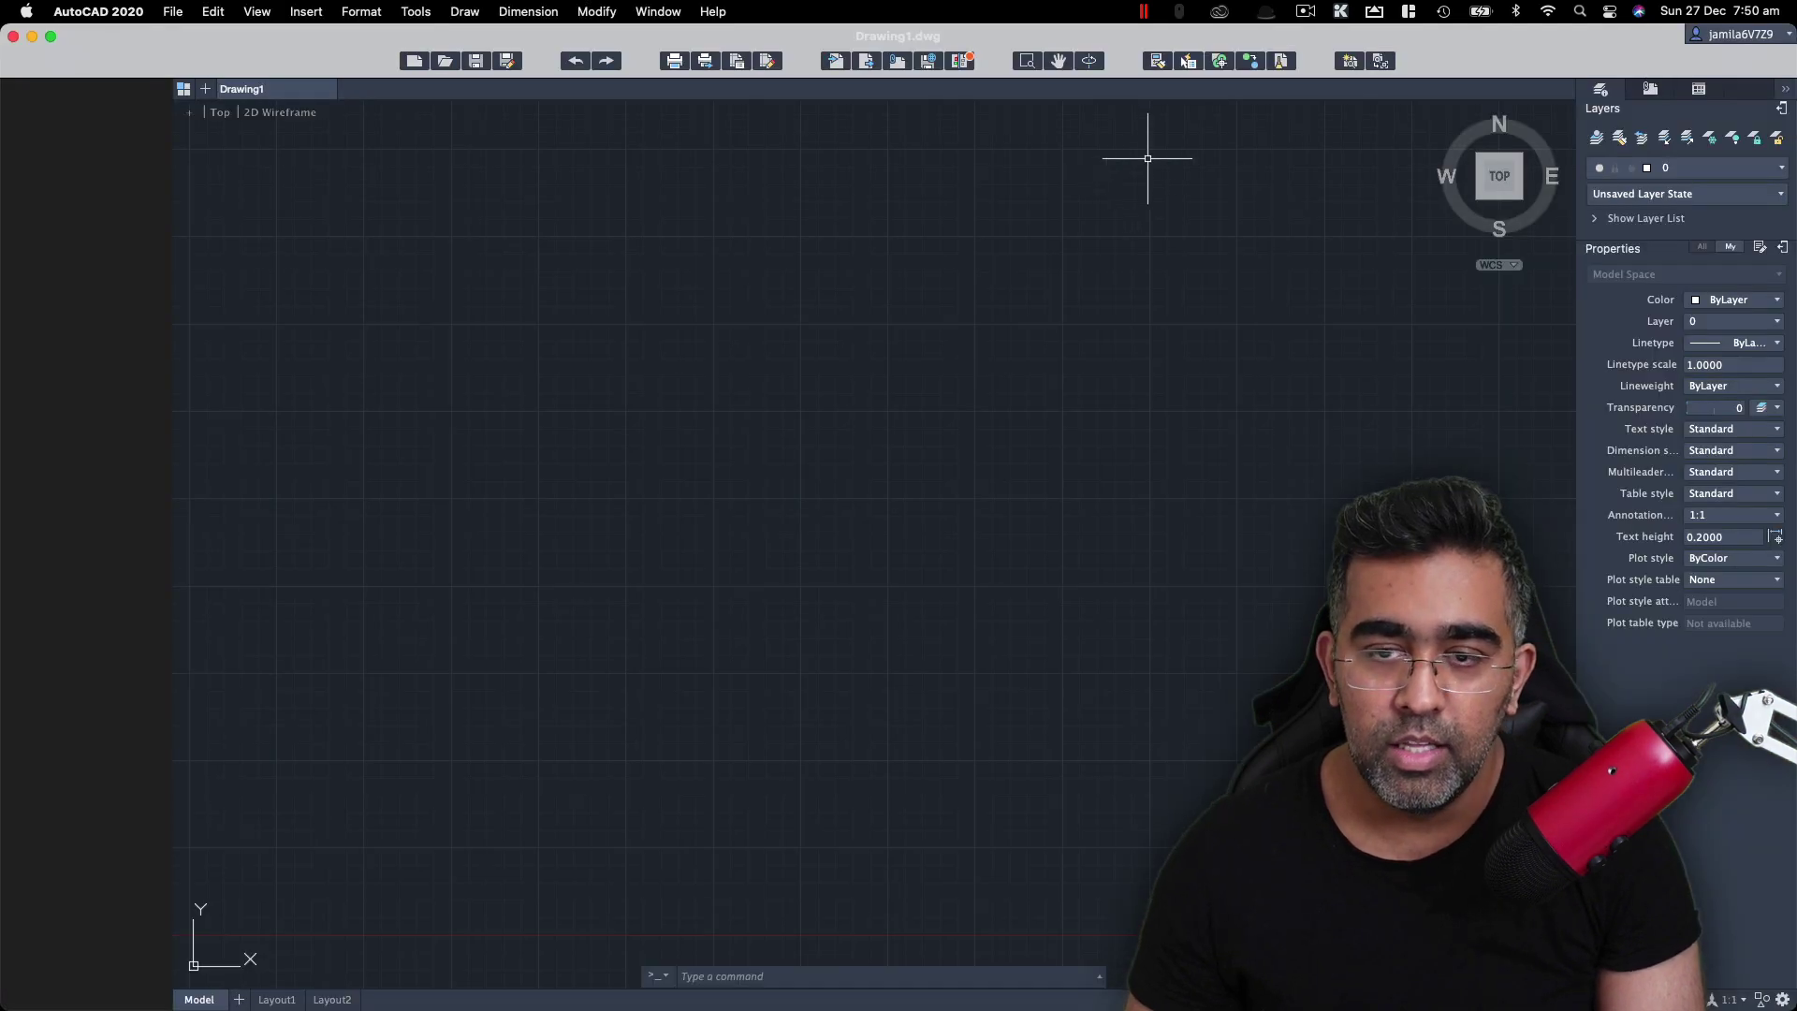
left_click(469, 654)
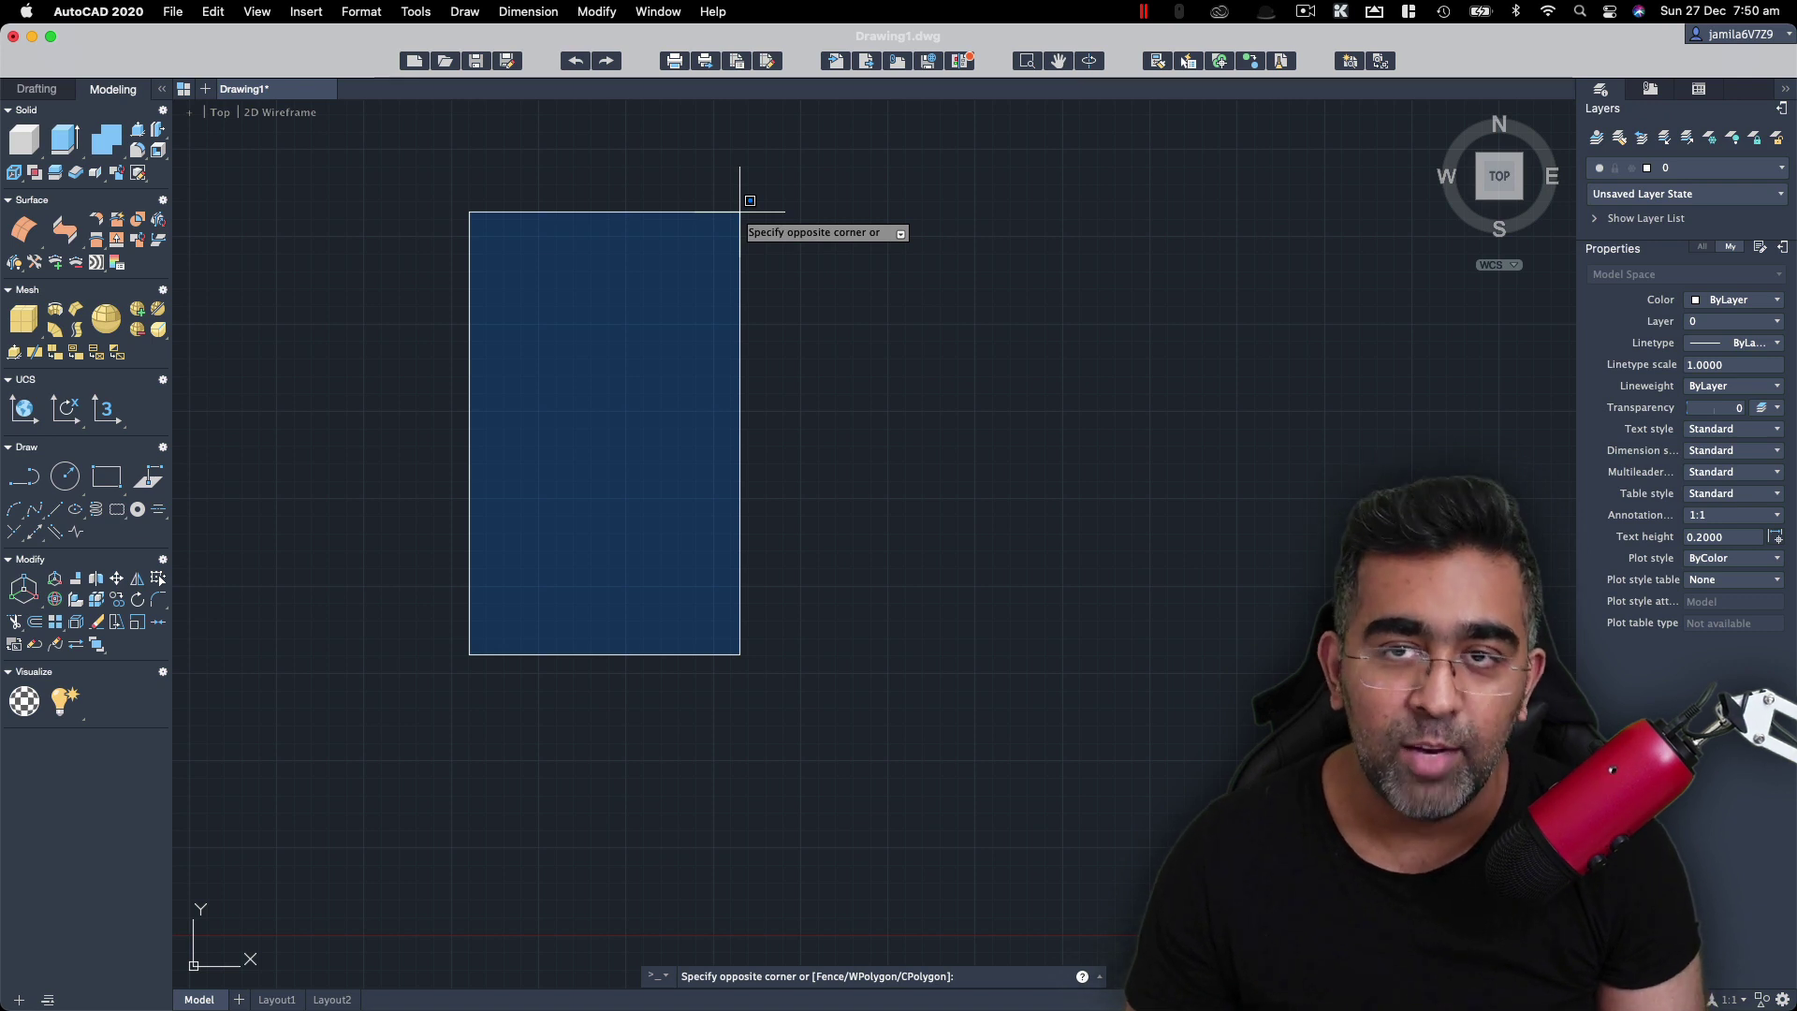
left_click(739, 213)
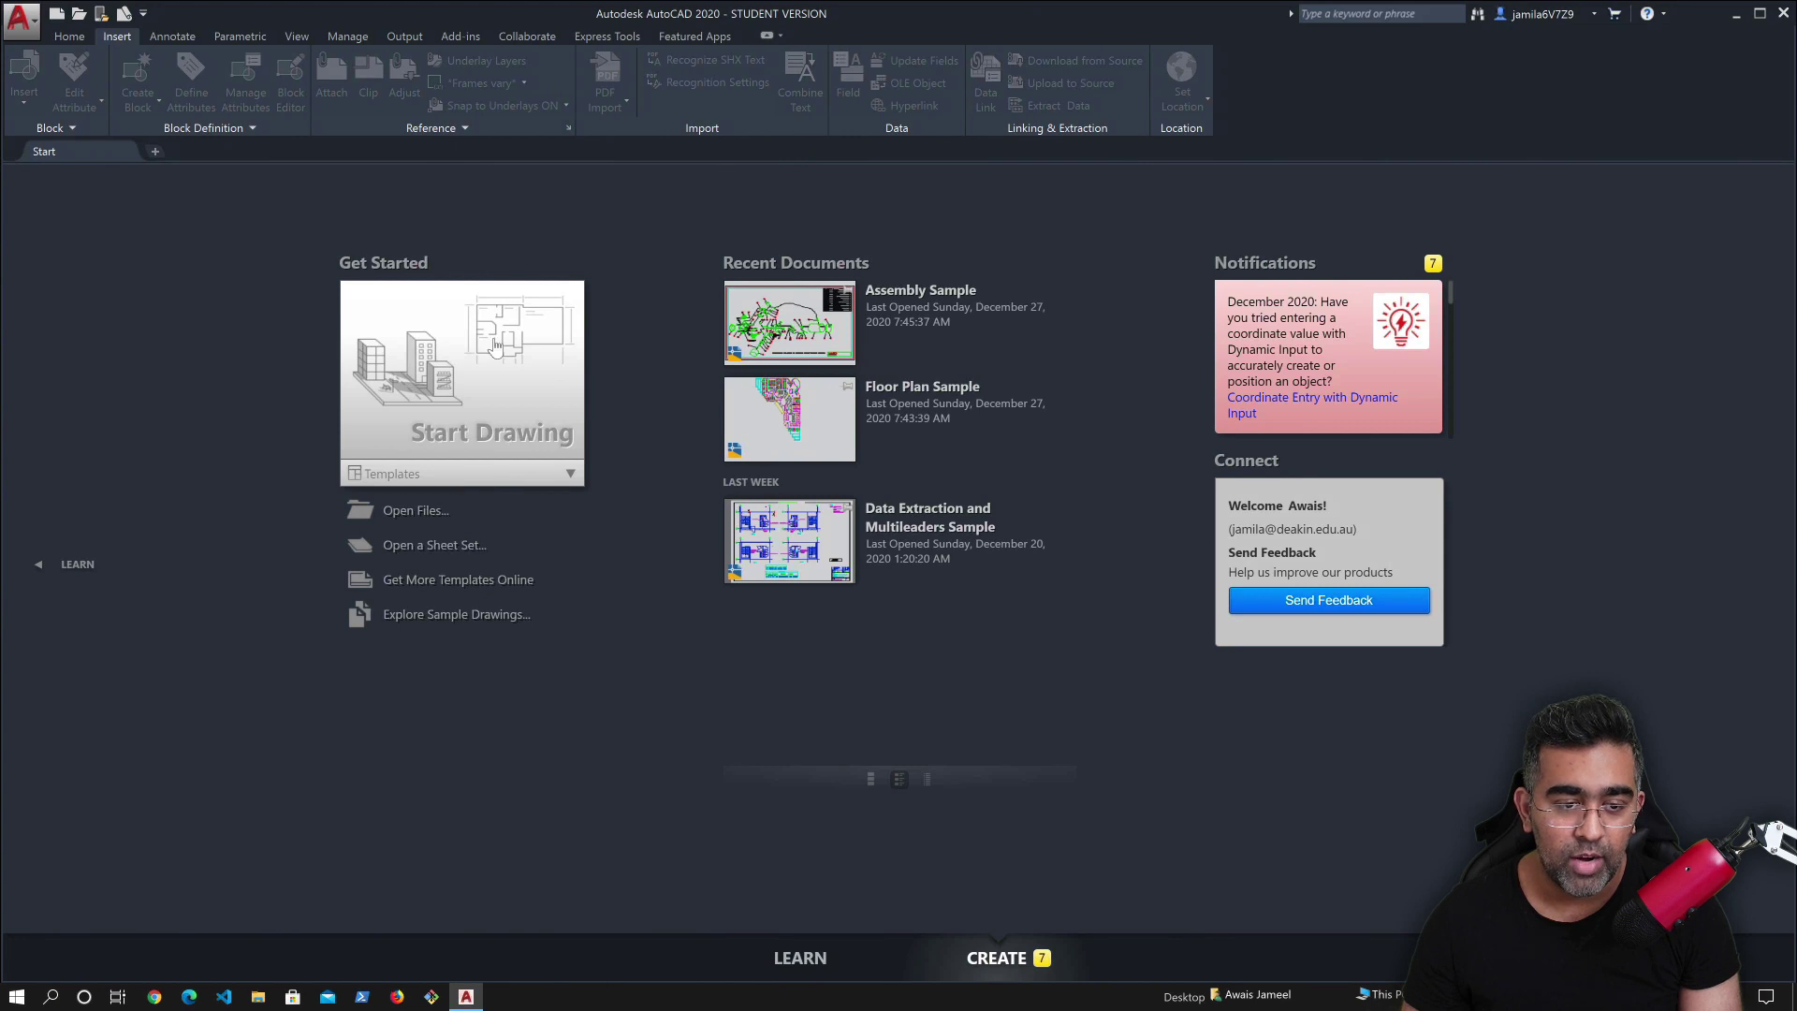
Step: Start a new drawing in AutoCAD for Windows
left_click(483, 365)
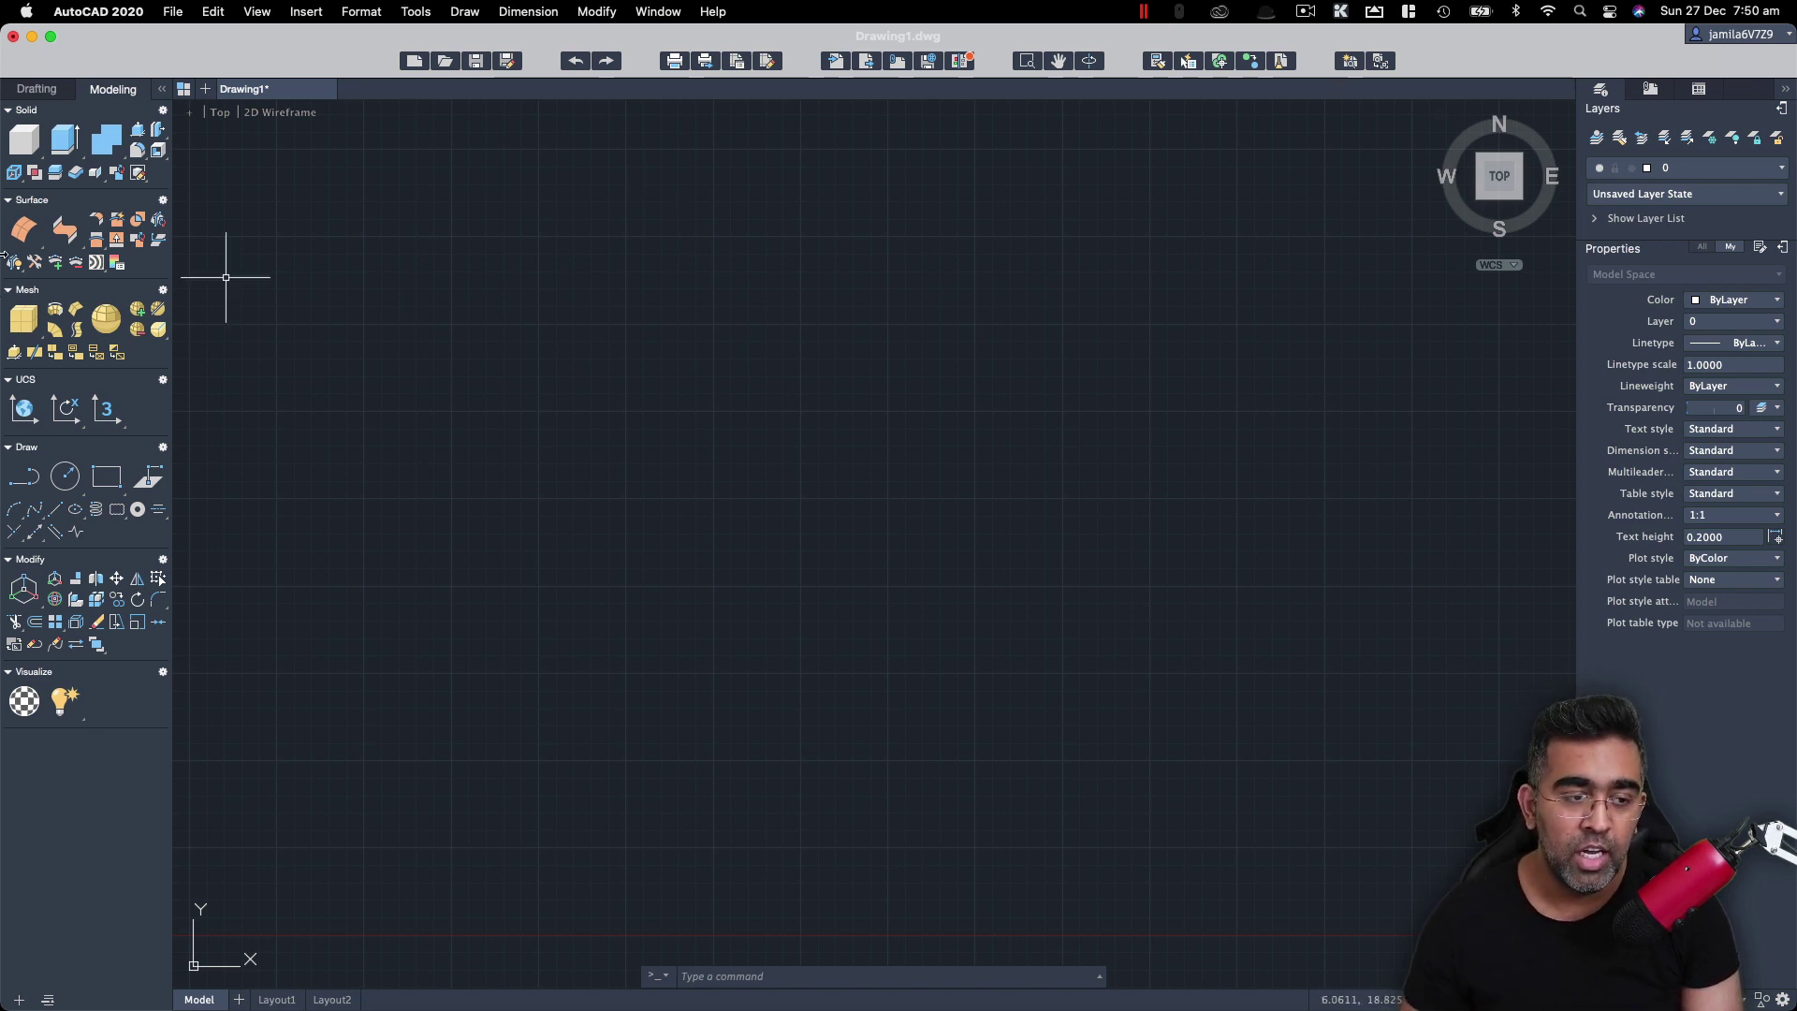
Step: Switch to AutoCAD for Mac and display the Drafting tool set
left_click(38, 89)
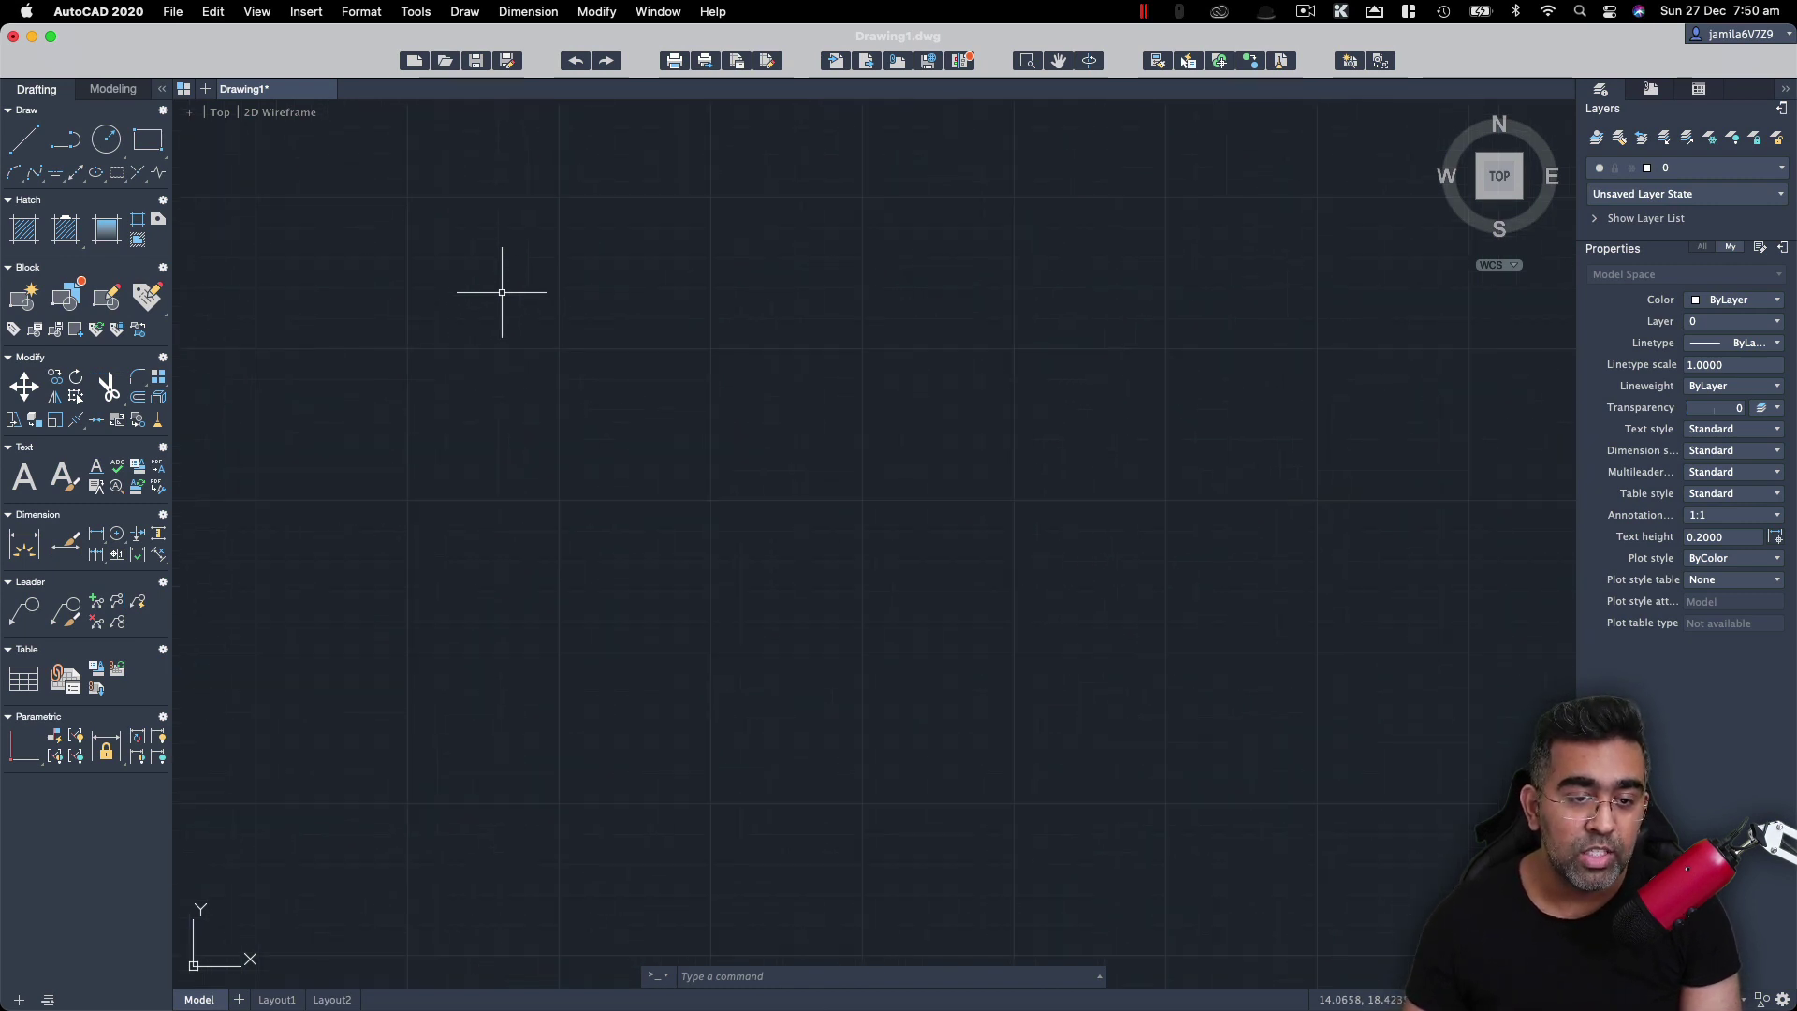
scroll(539, 291, "down", 5)
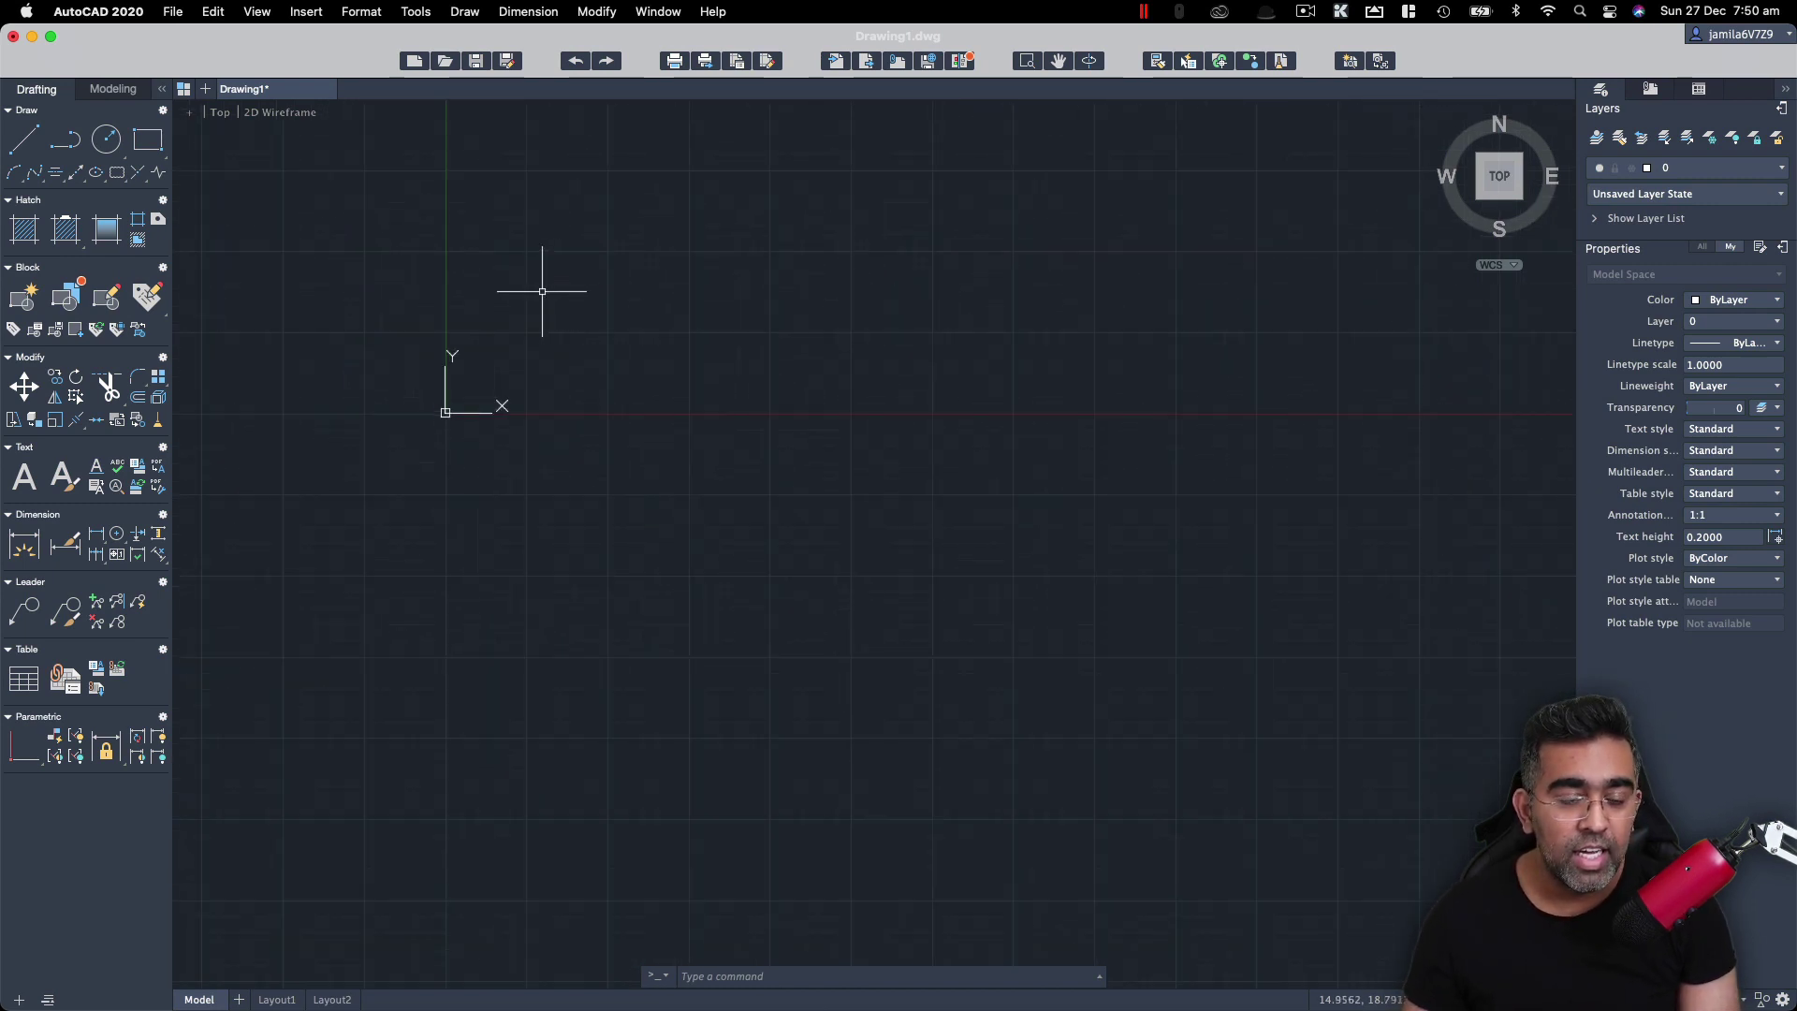
middle_click_drag(712, 273, 553, 615)
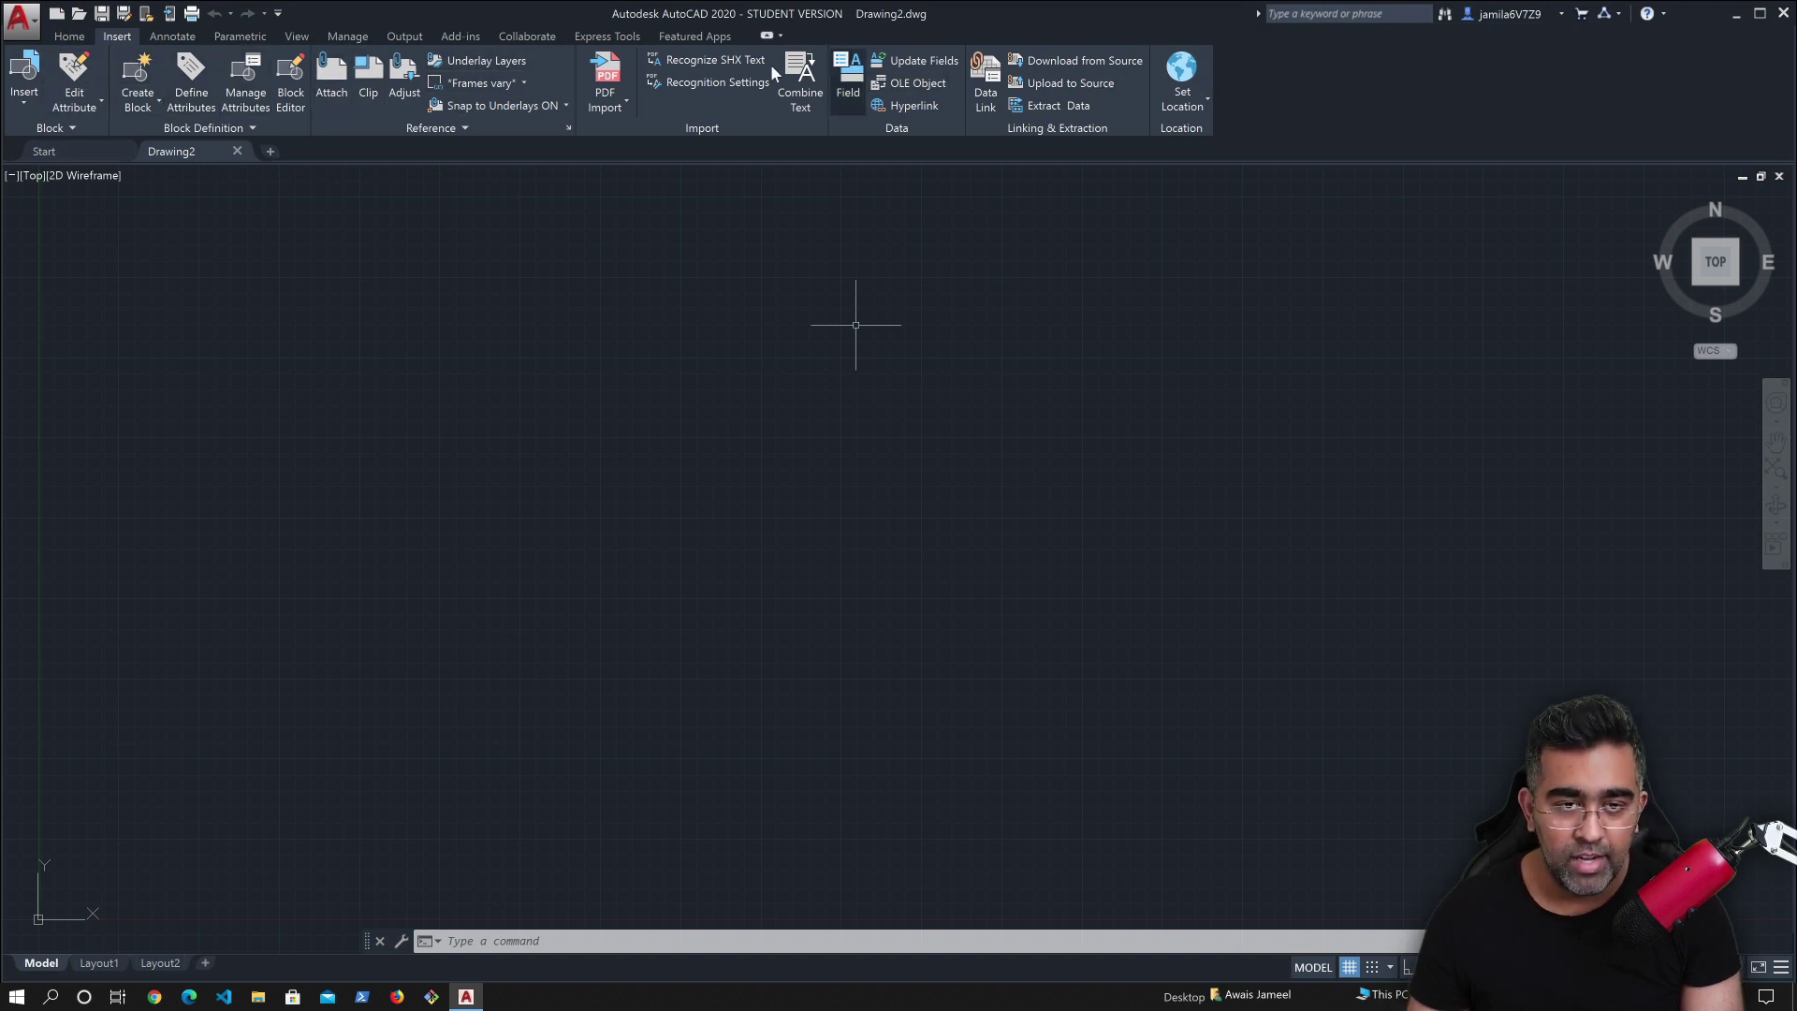
Step: Switch to AutoCAD for Windows and examine the Annotate, Parametric, View, Manage, Output, Home and Insert tools
left_click(174, 36)
left_click(262, 34)
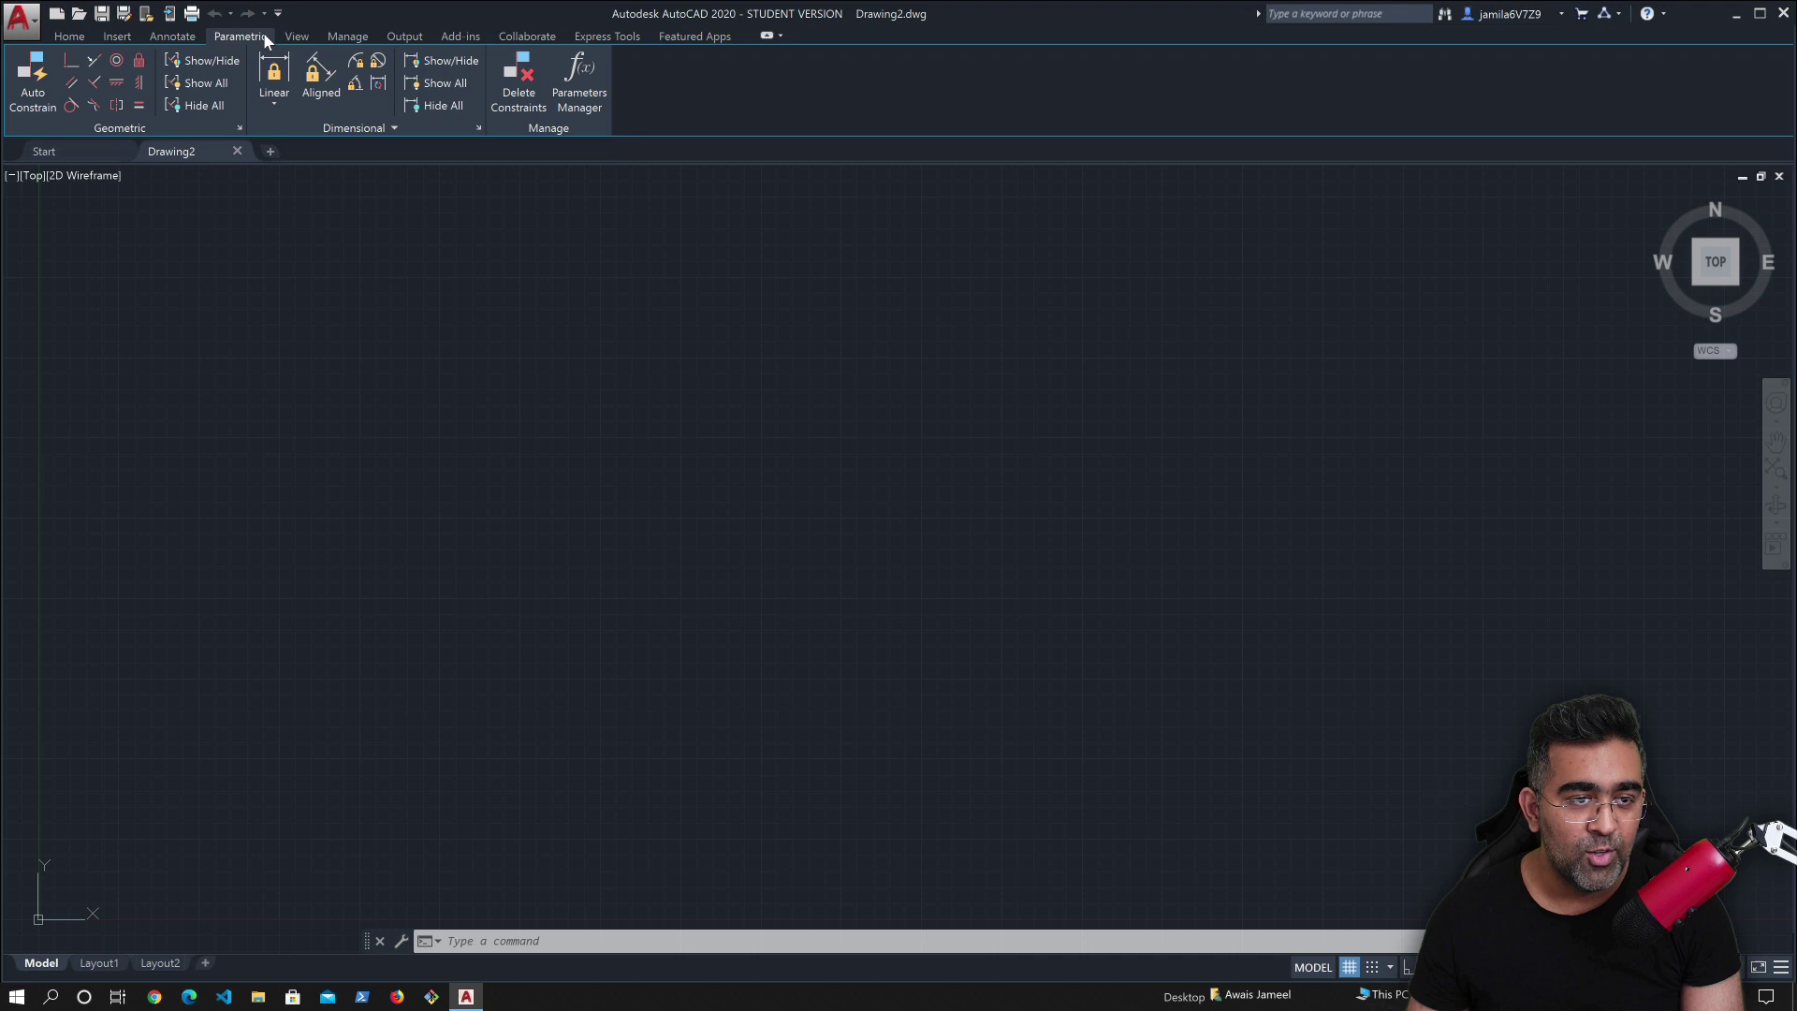
left_click(292, 34)
left_click(373, 34)
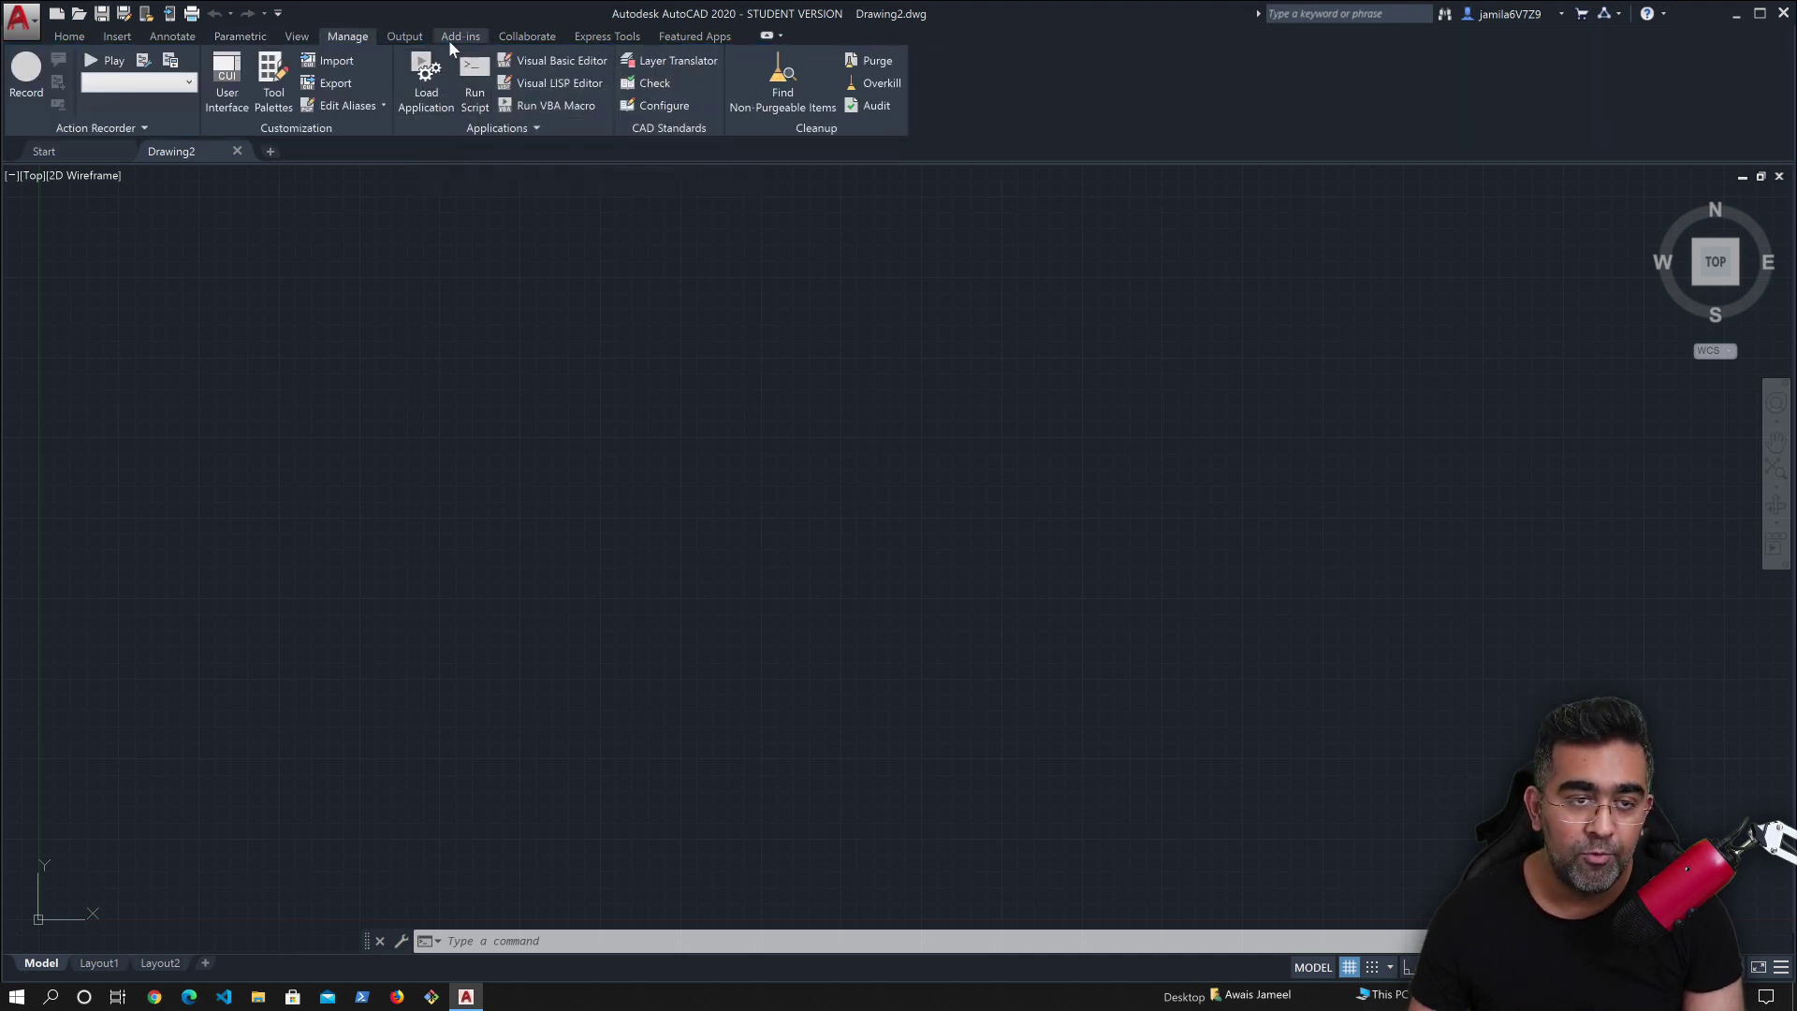
left_click(400, 37)
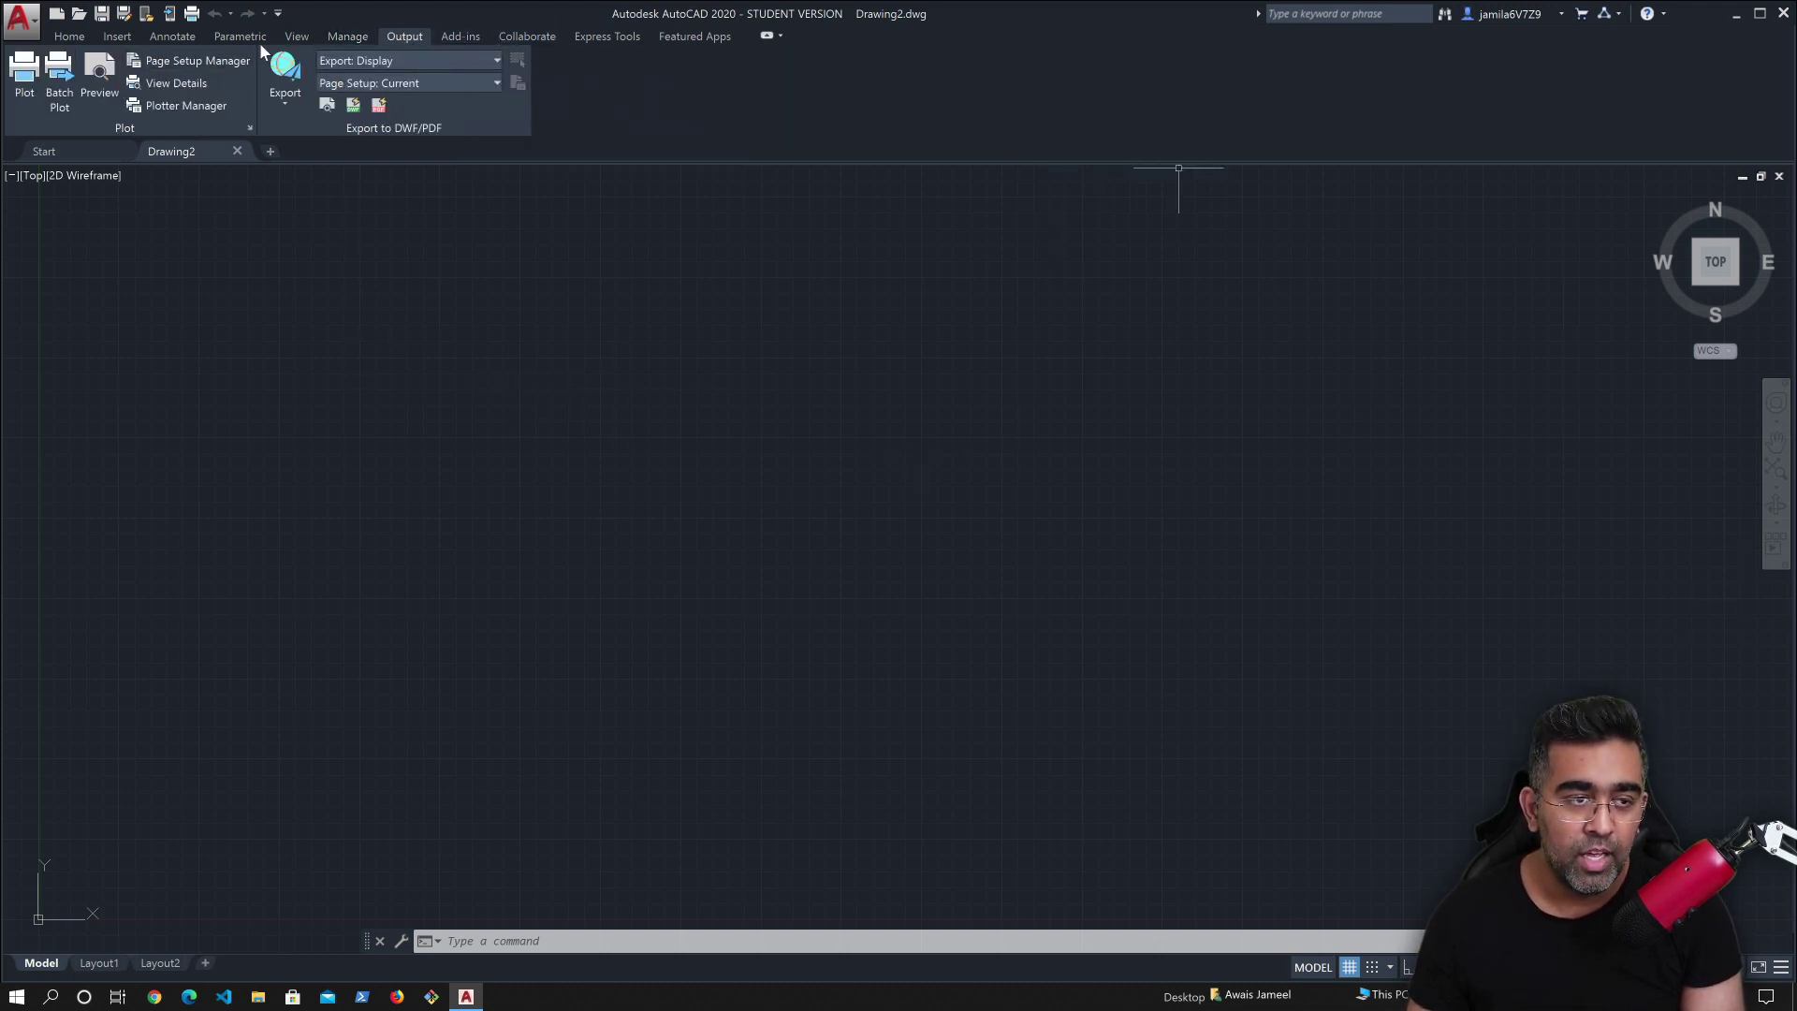
left_click(193, 36)
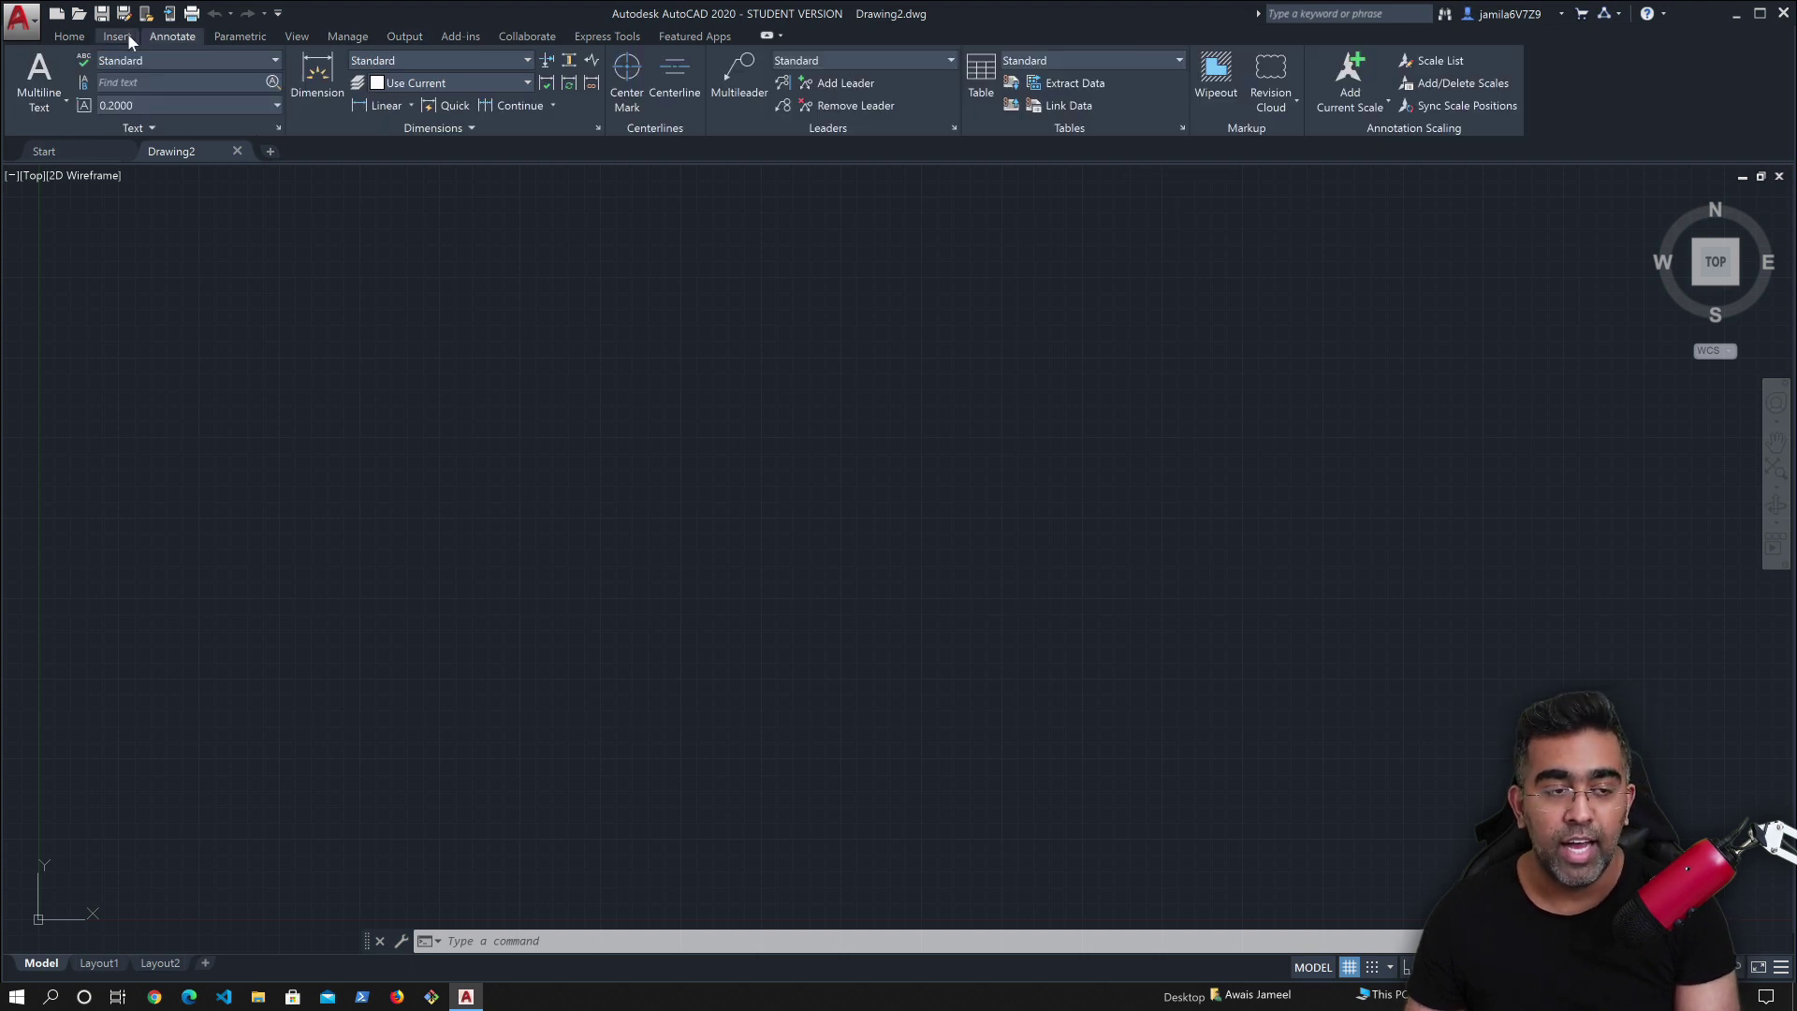
left_click(78, 36)
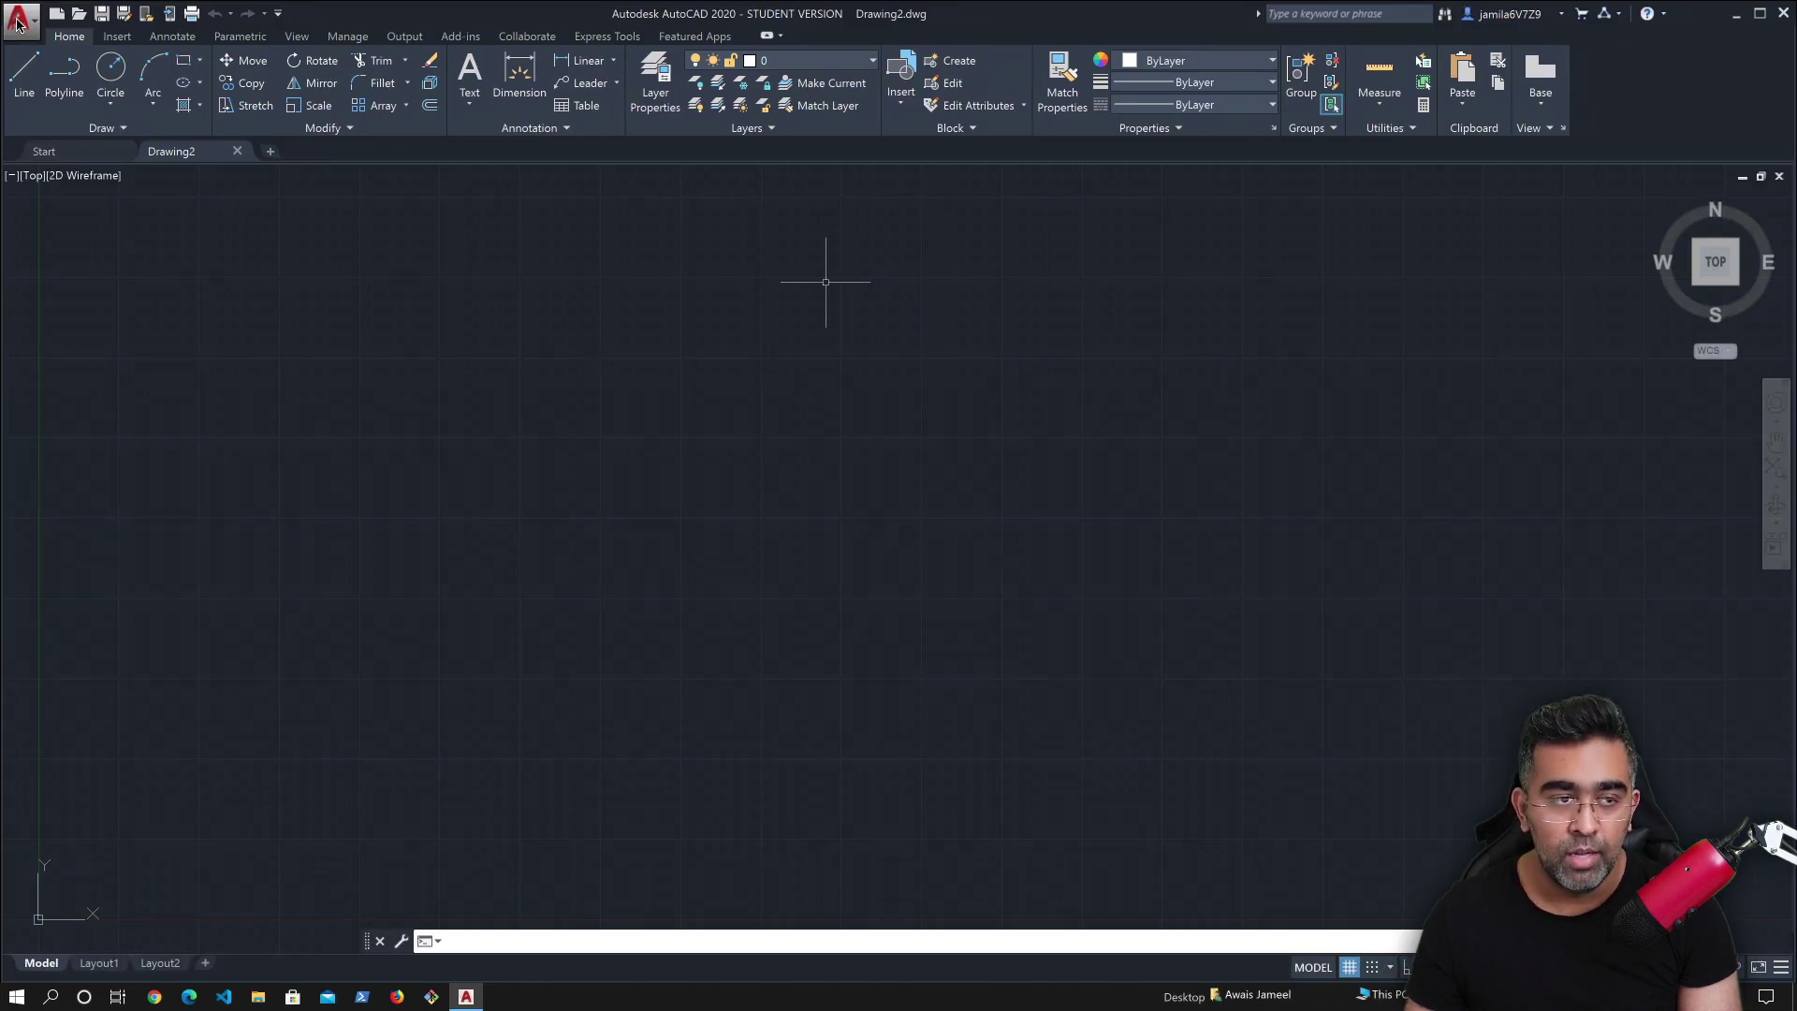
left_click(112, 36)
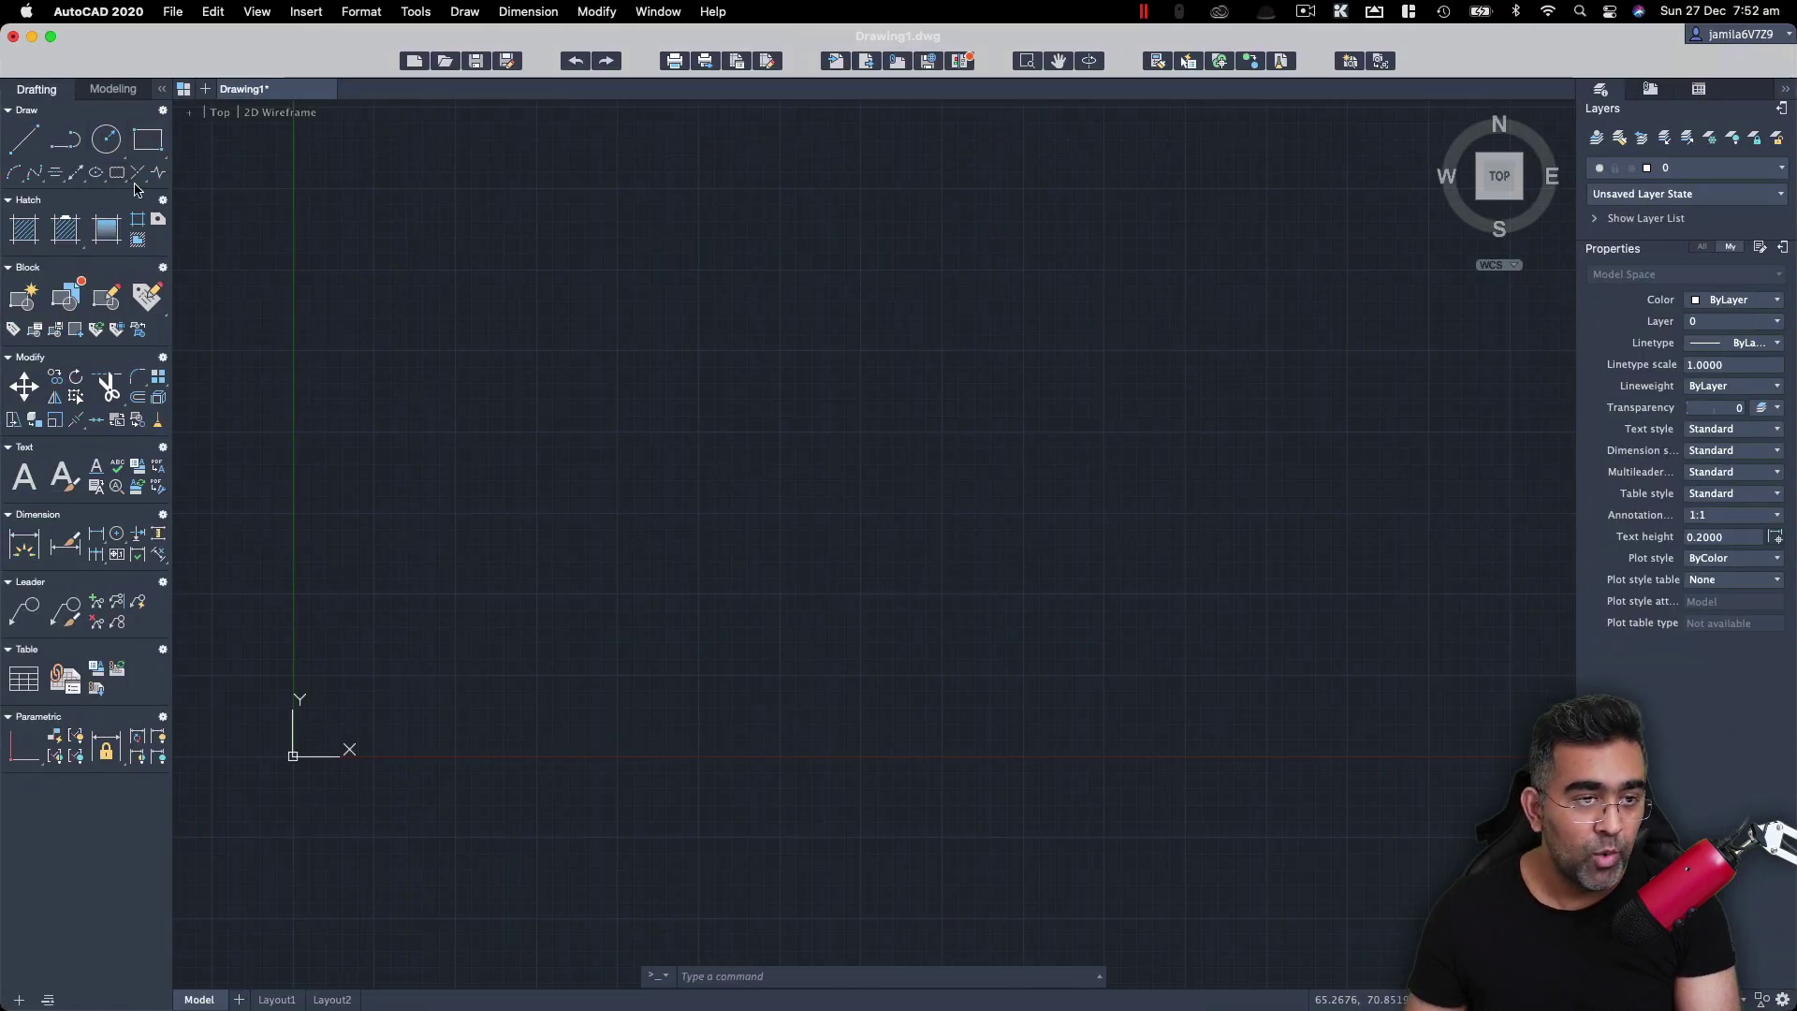
Step: Switch to AutoCAD for Mac and examine its commands for inserting blocks, references and underlays
left_click(300, 12)
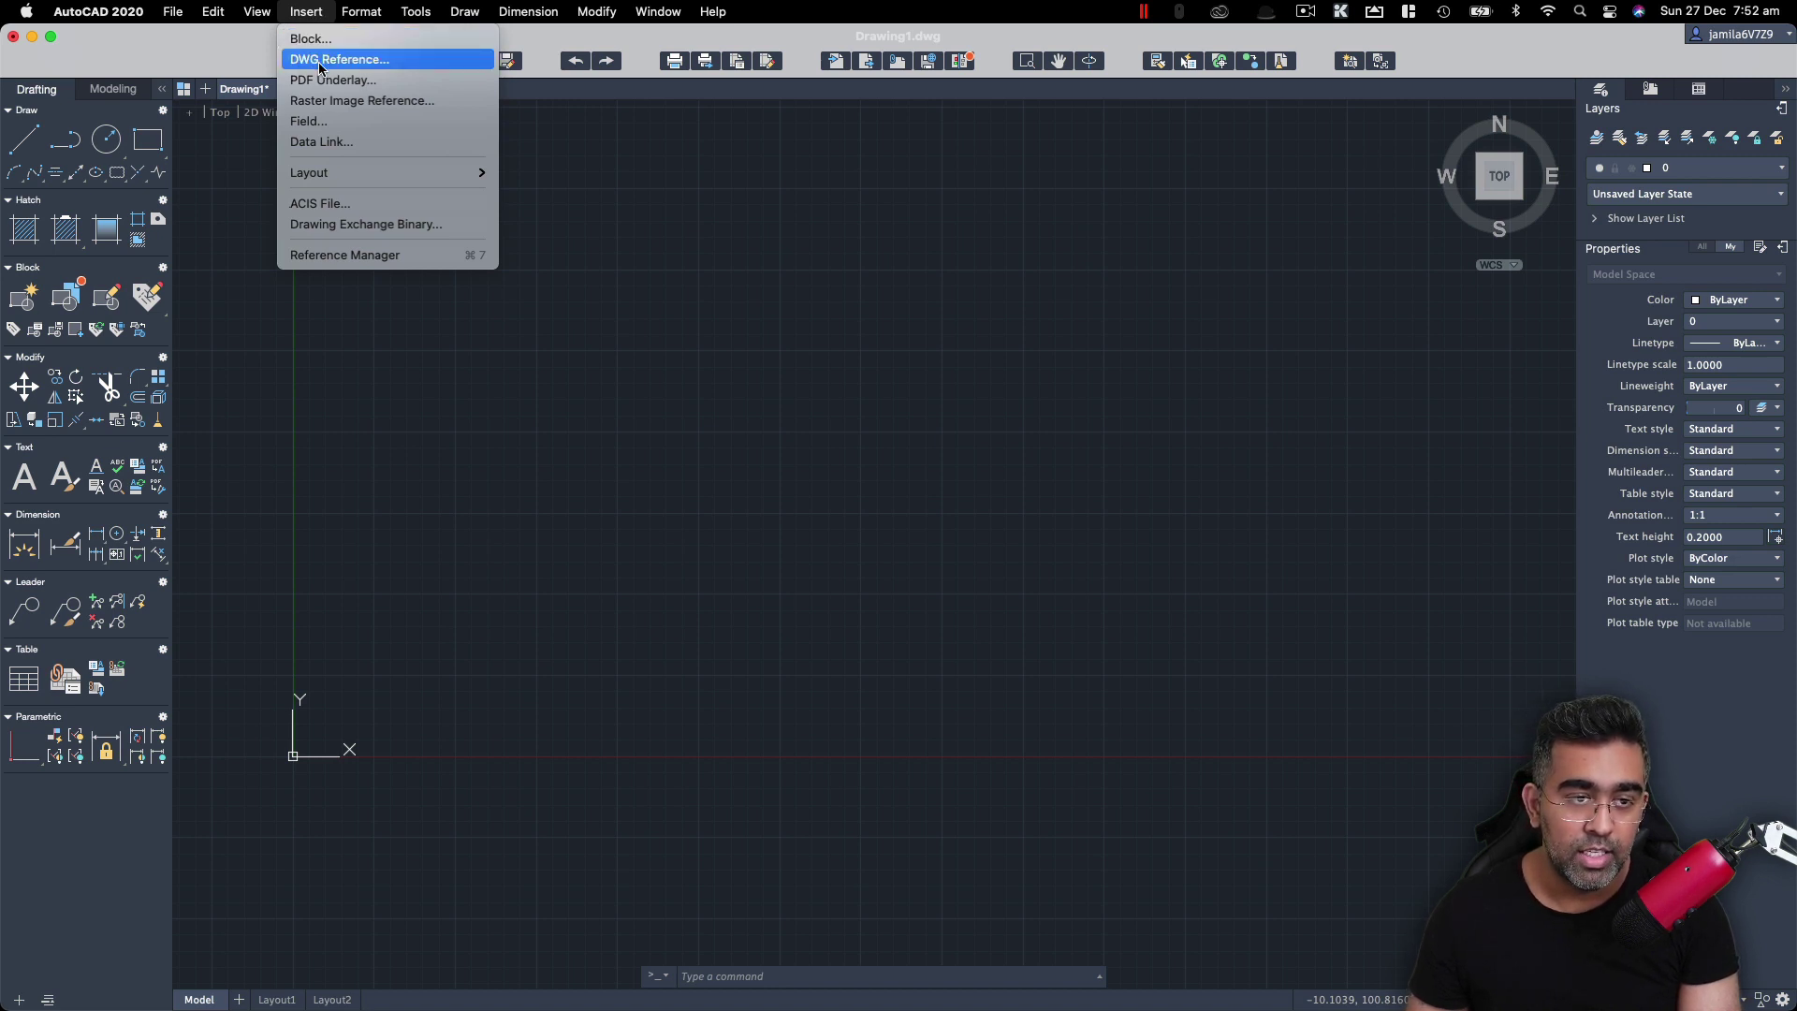
left_click(374, 83)
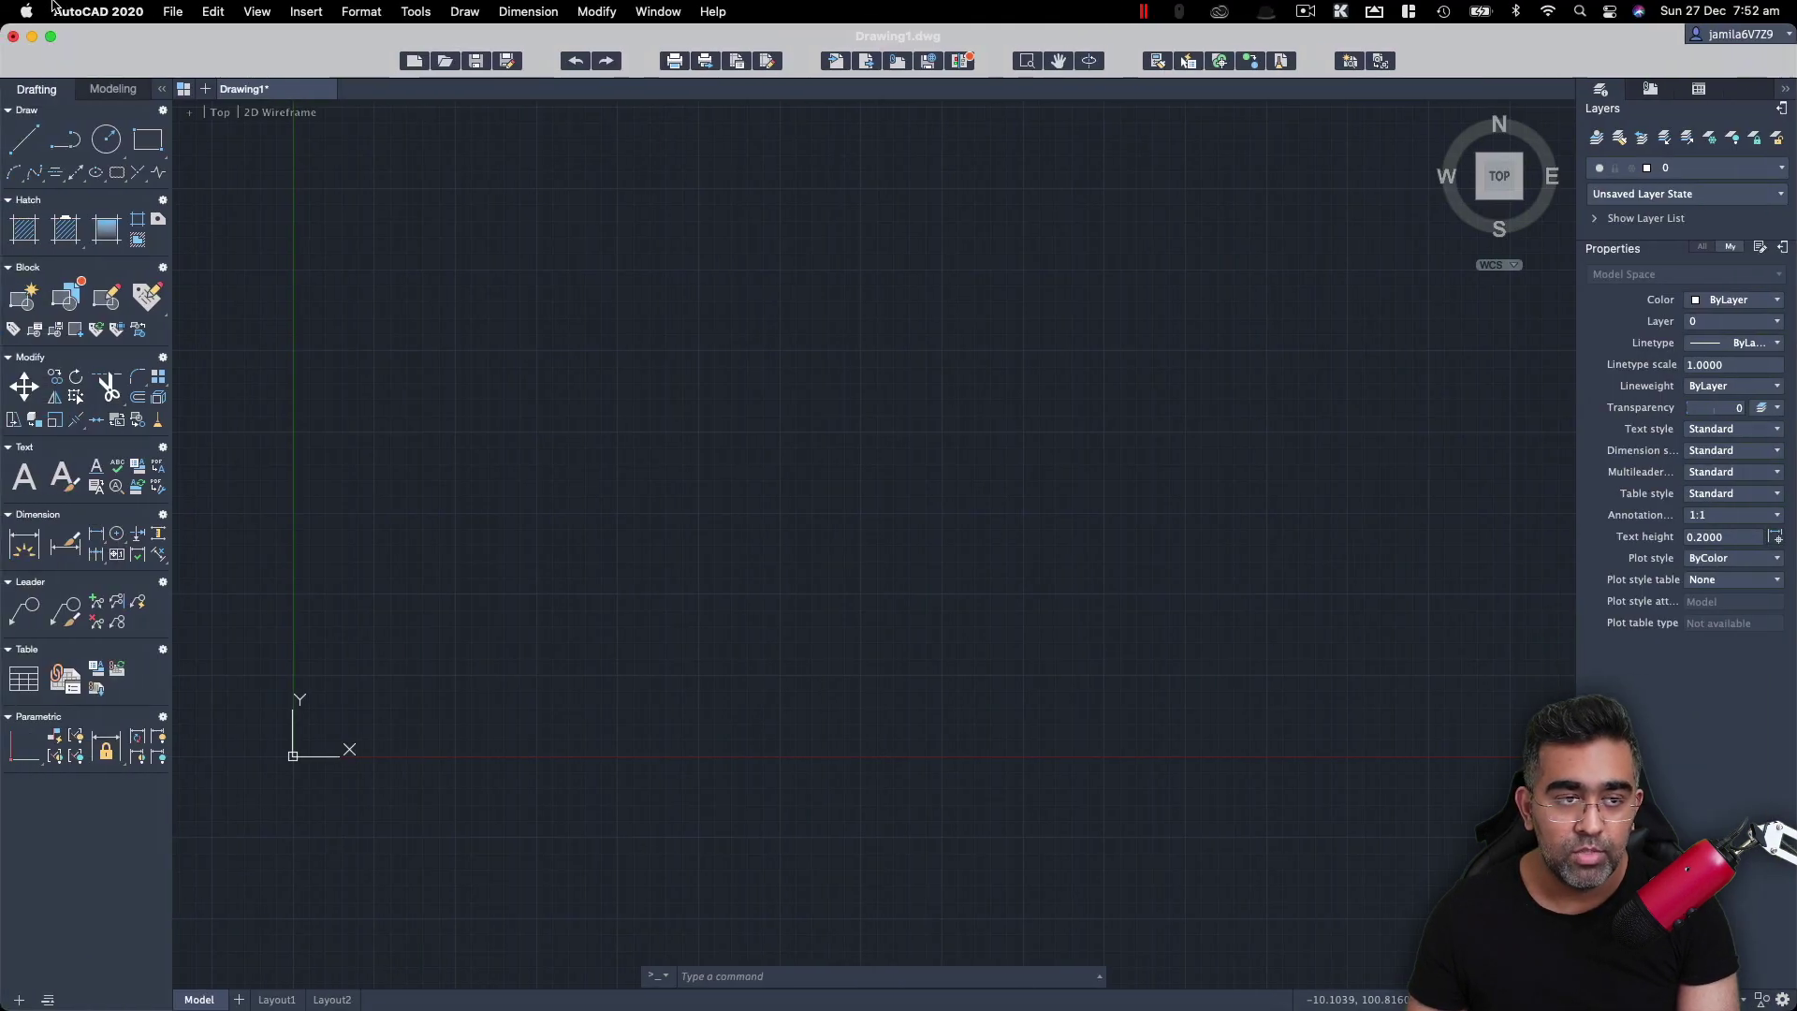
left_click(309, 13)
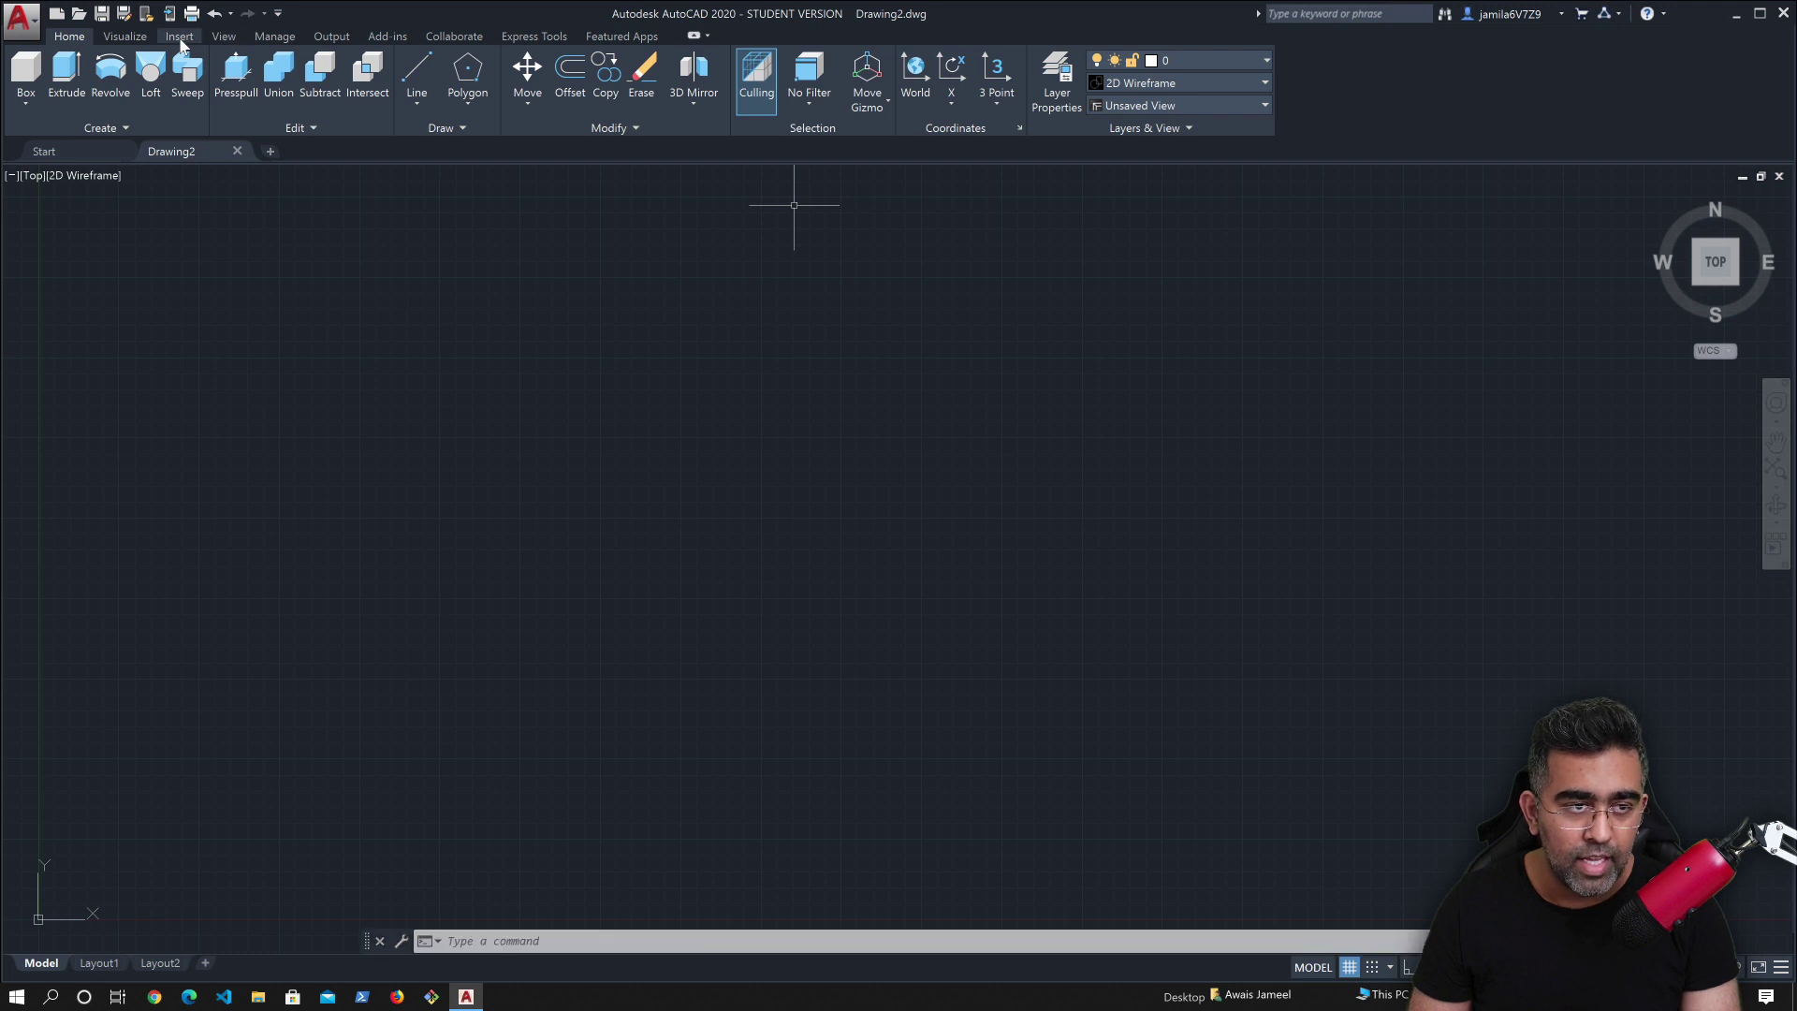
Step: Switch to AutoCAD for Windows and examine the View, Manage, Output, Add-ins, Collaborate and Express Tools command sets
left_click(223, 38)
left_click(274, 38)
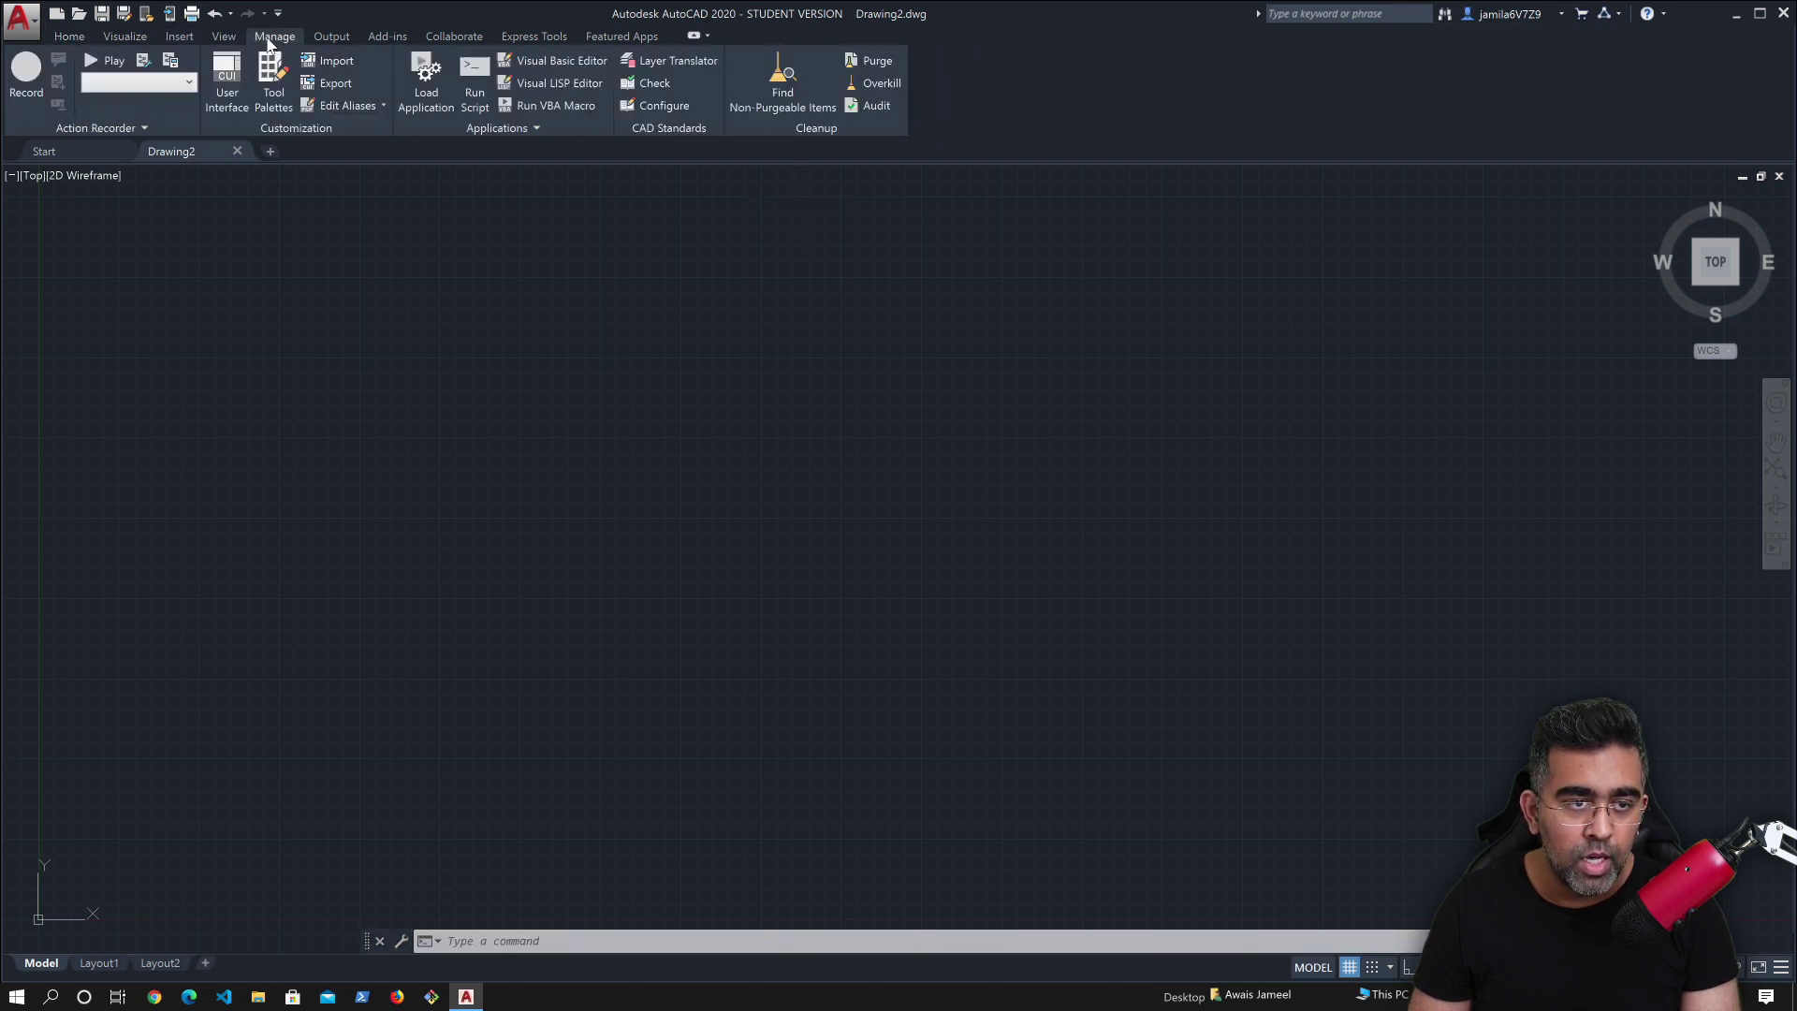
left_click(333, 37)
left_click(387, 36)
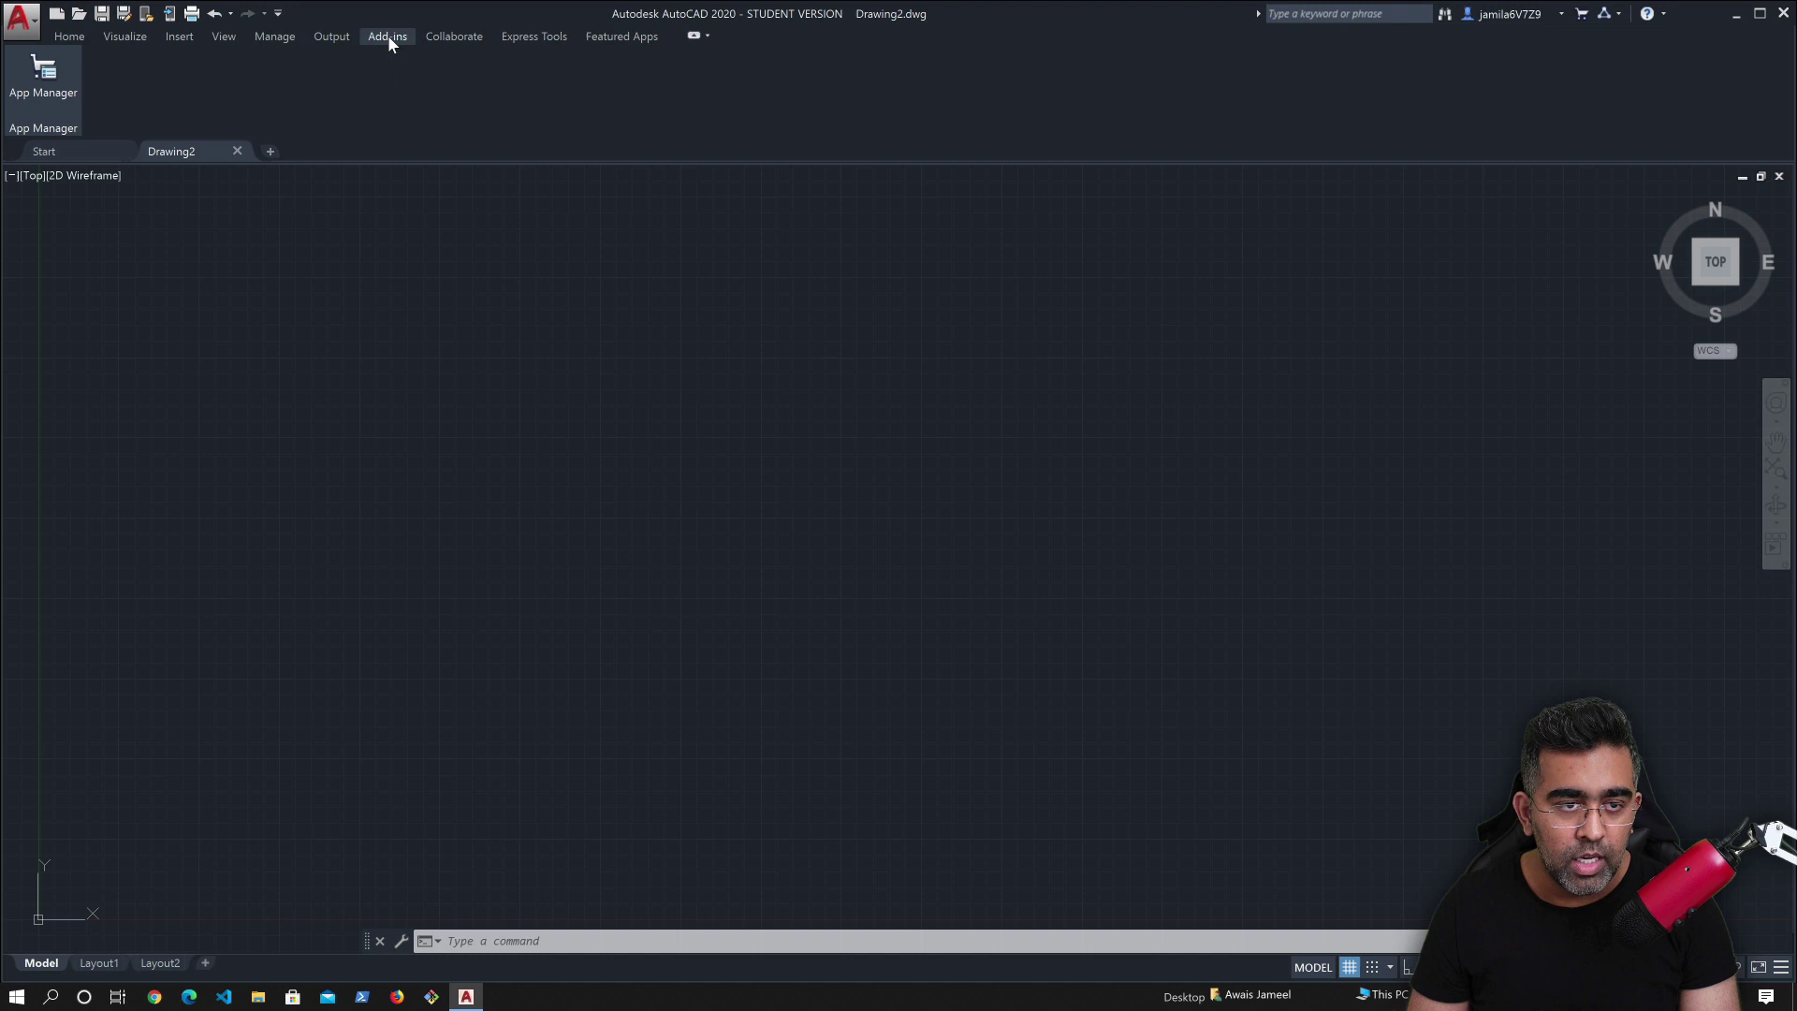
left_click(465, 36)
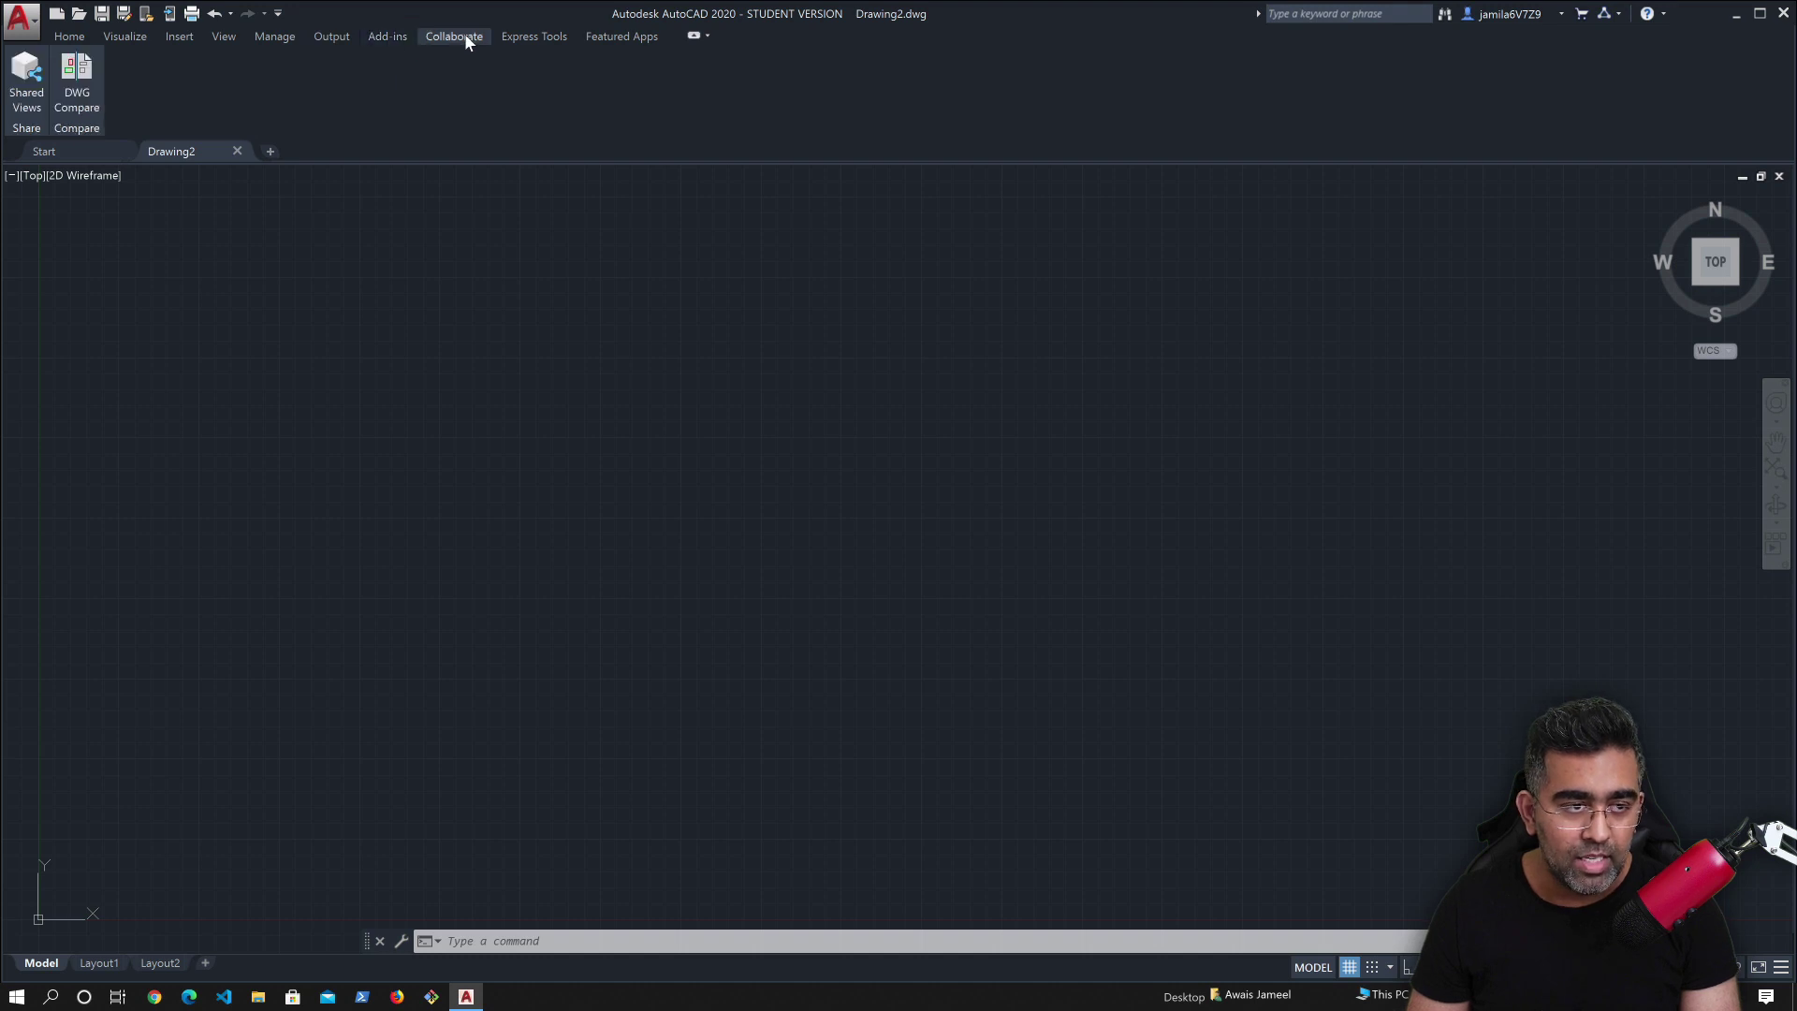
left_click(513, 33)
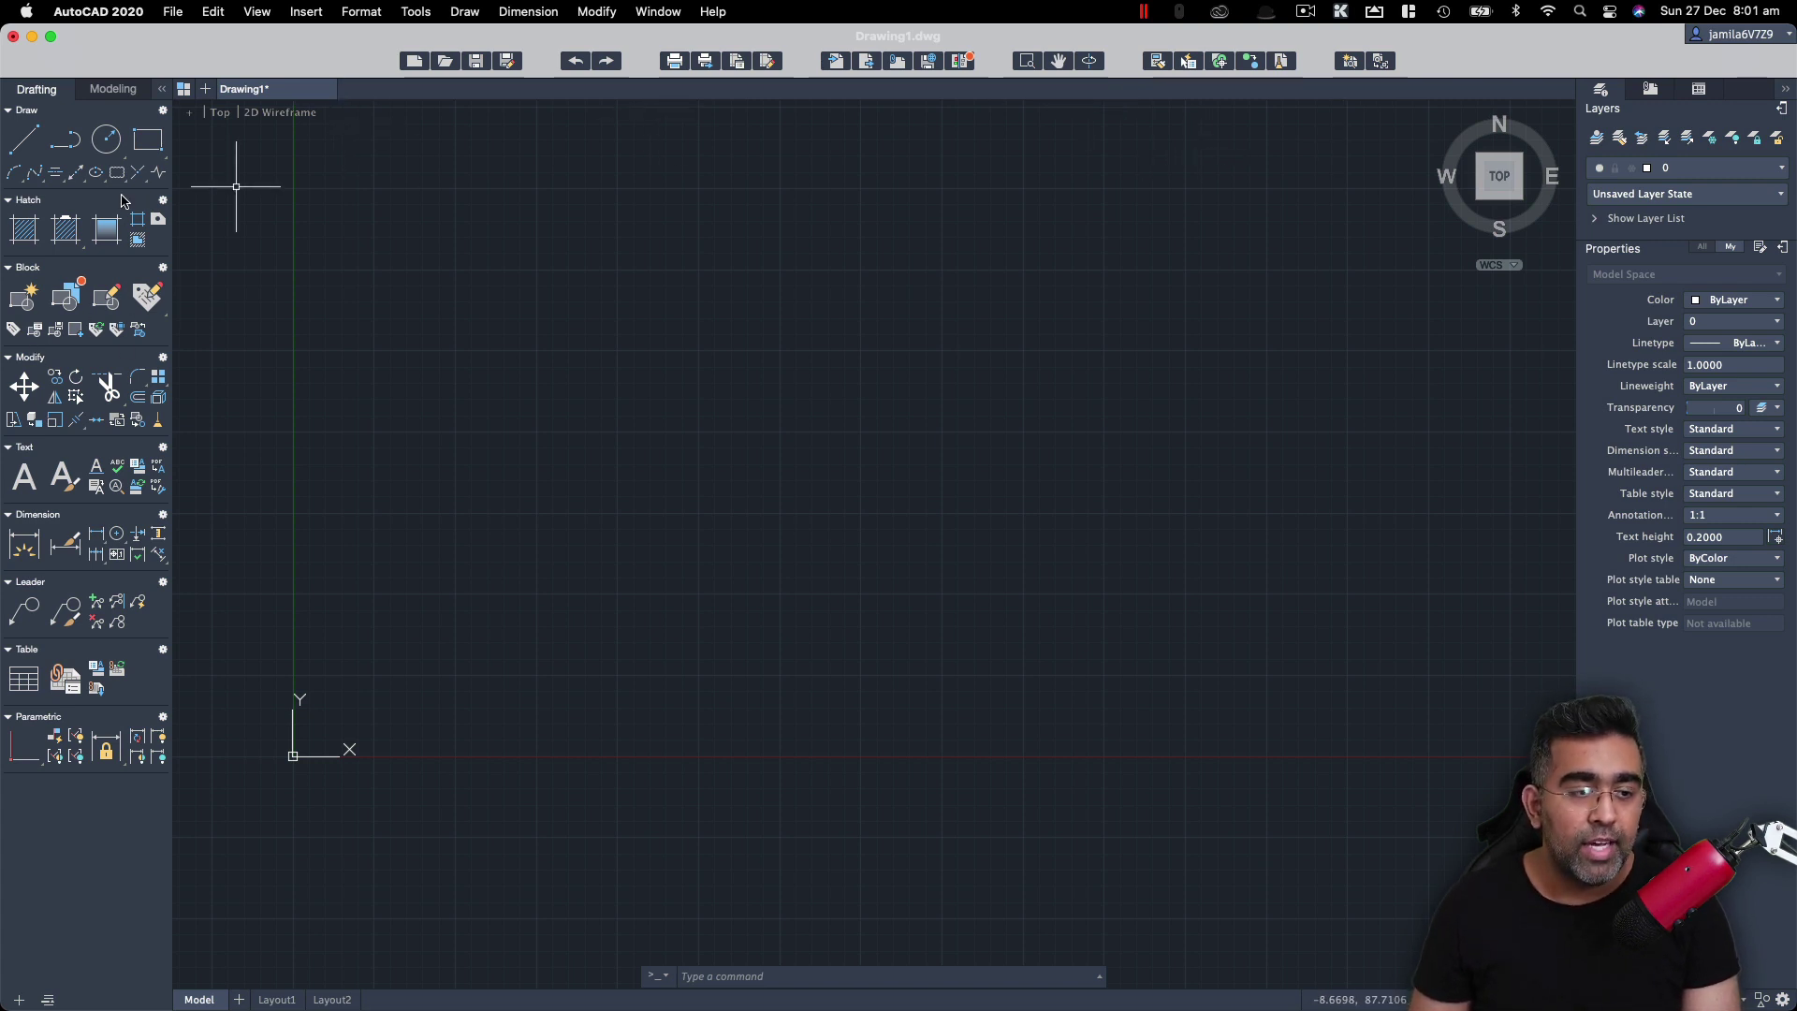
Step: Switch to AutoCAD for Mac and display the Modeling tool set
left_click(110, 89)
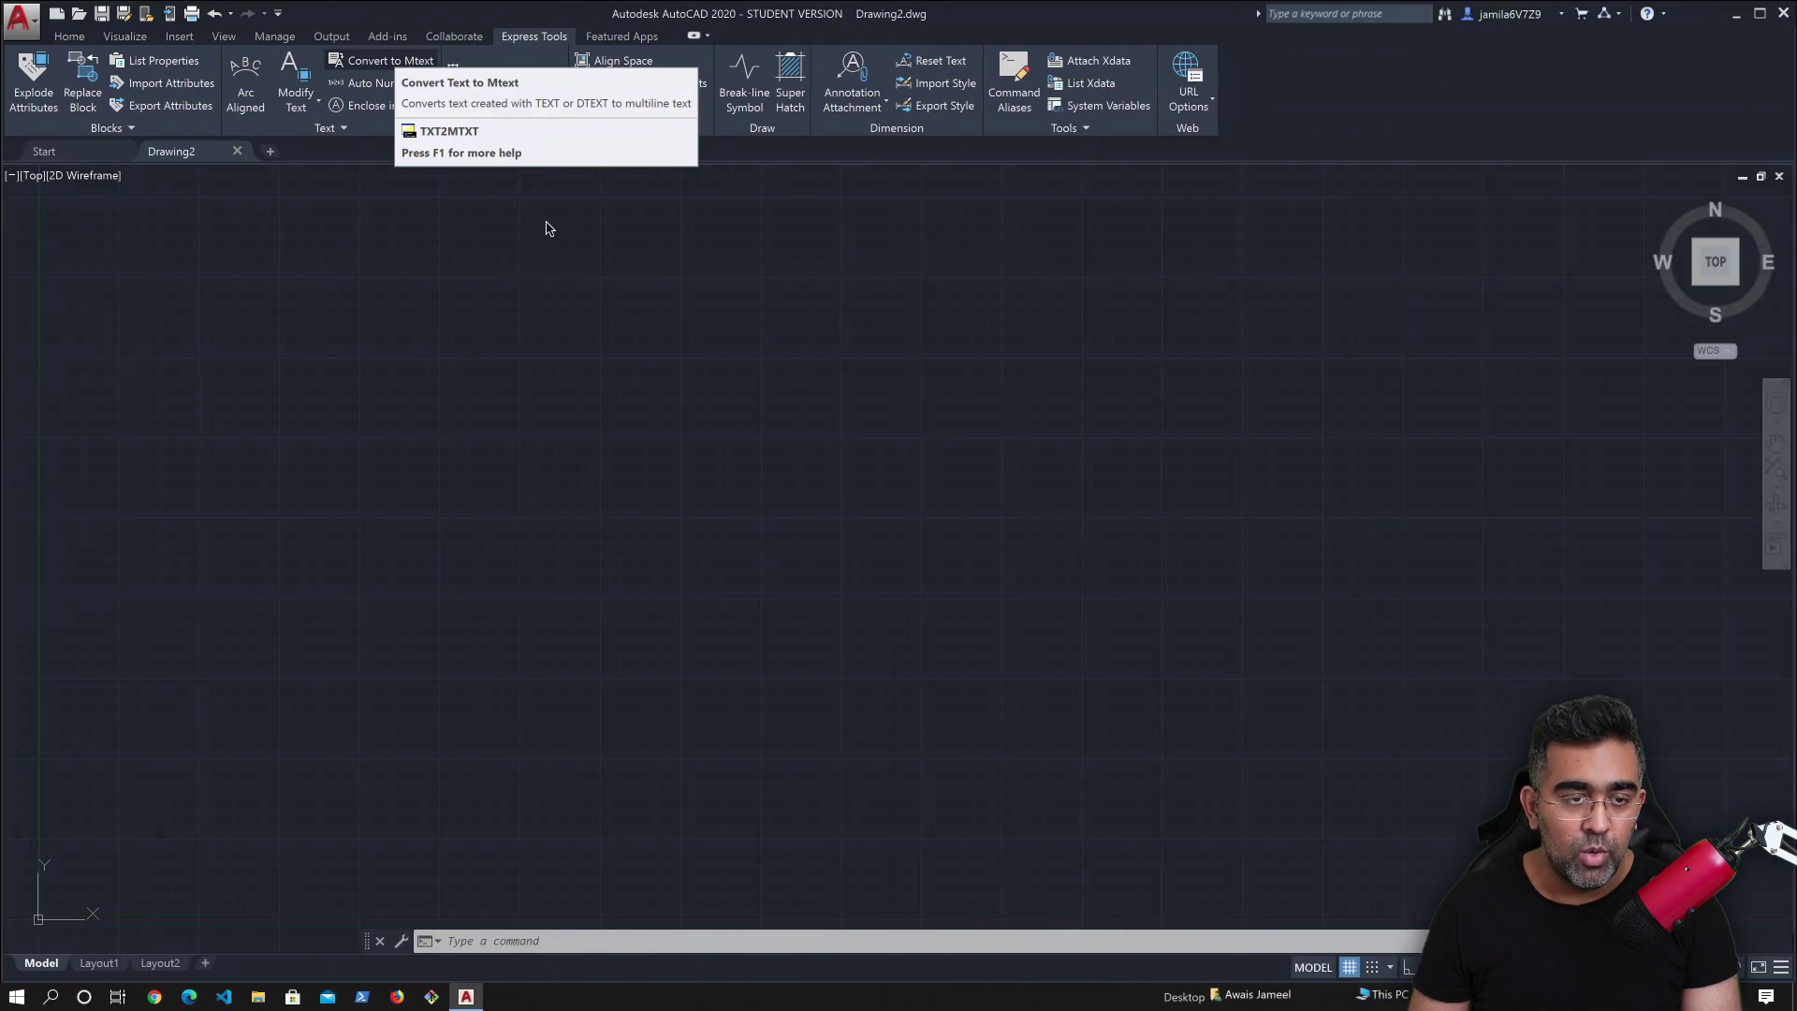
left_click(552, 214)
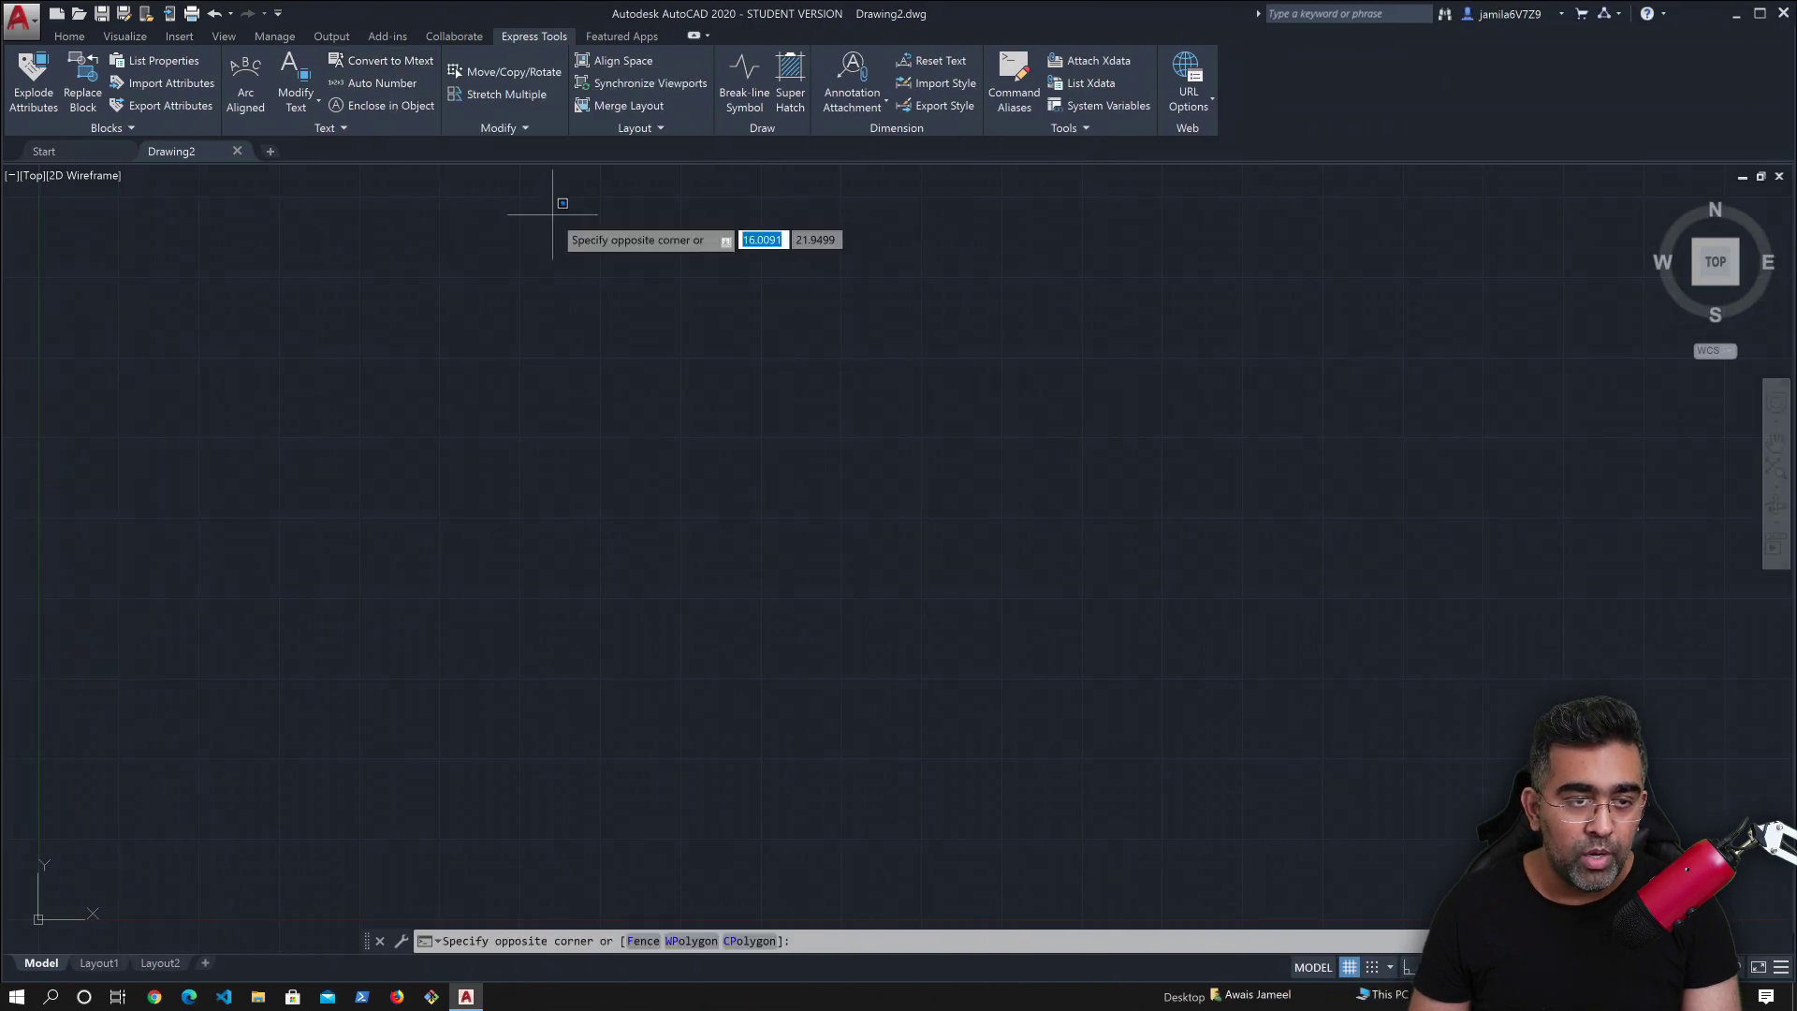
left_click(577, 207)
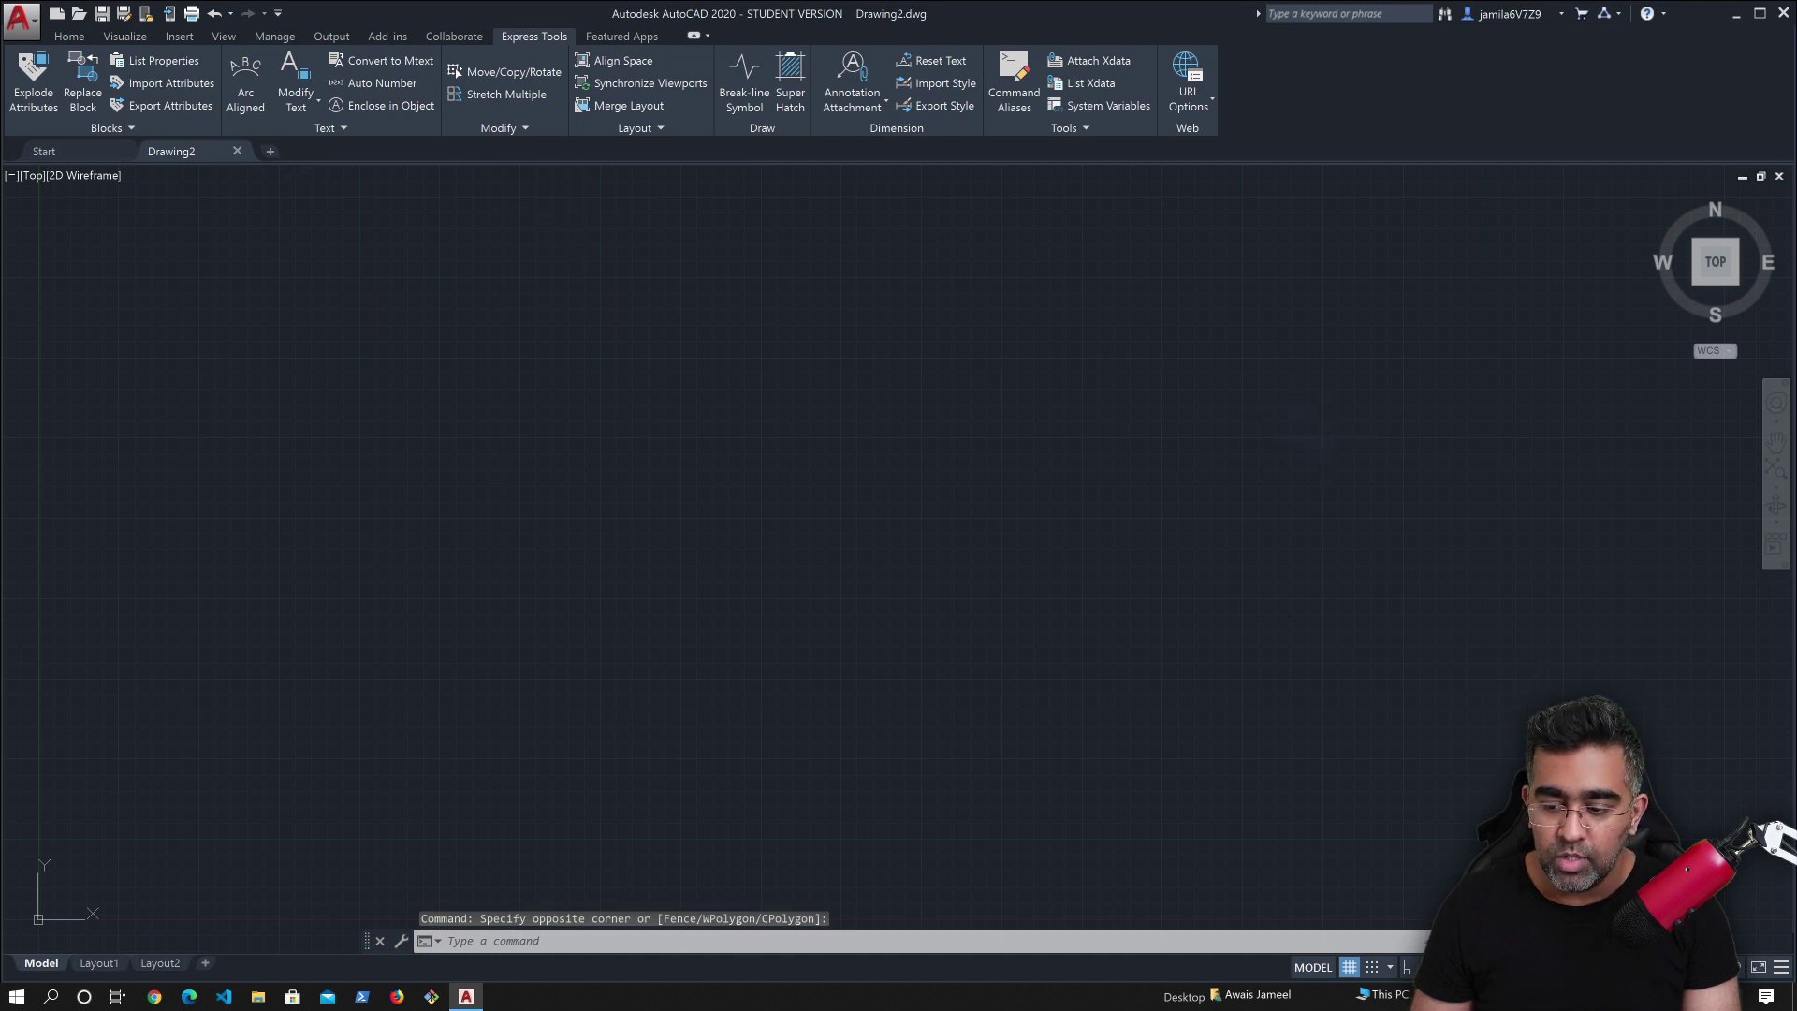
Step: Switch the AutoCAD for Windows workspace to 3D Modeling and examine its Surface, Mesh and Visualize tools
left_click(1732, 966)
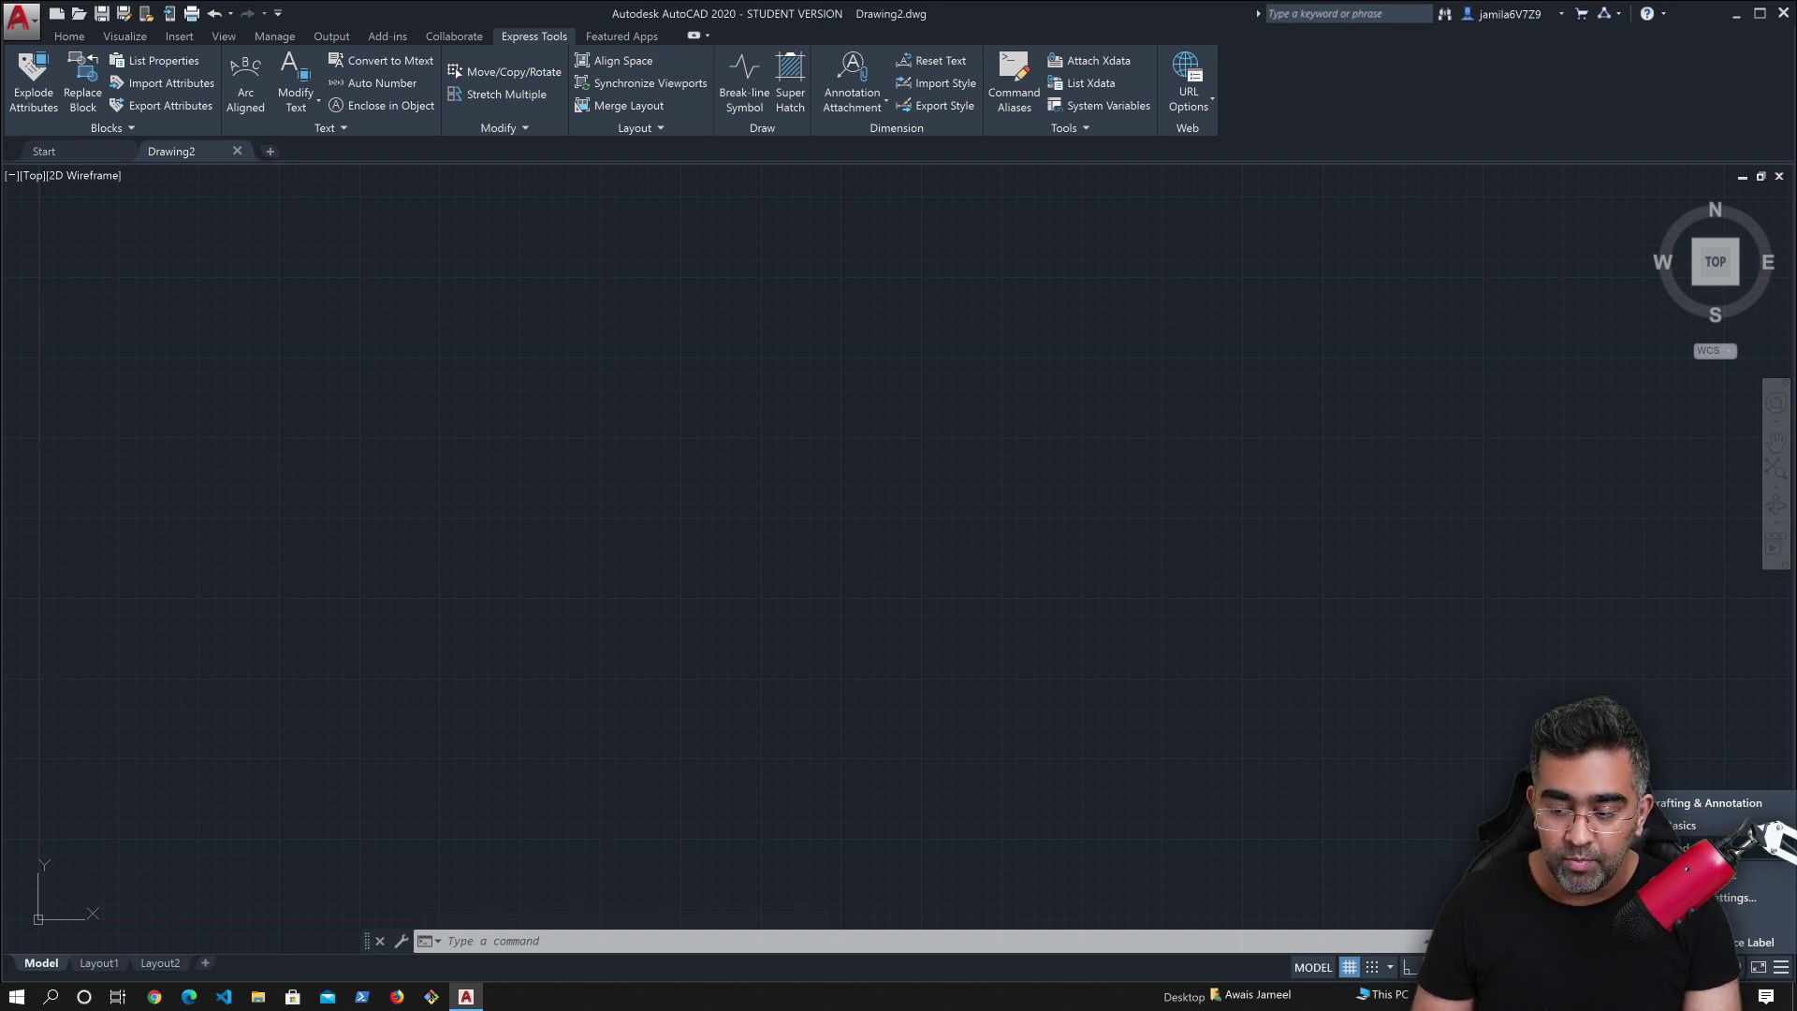
left_click(1685, 824)
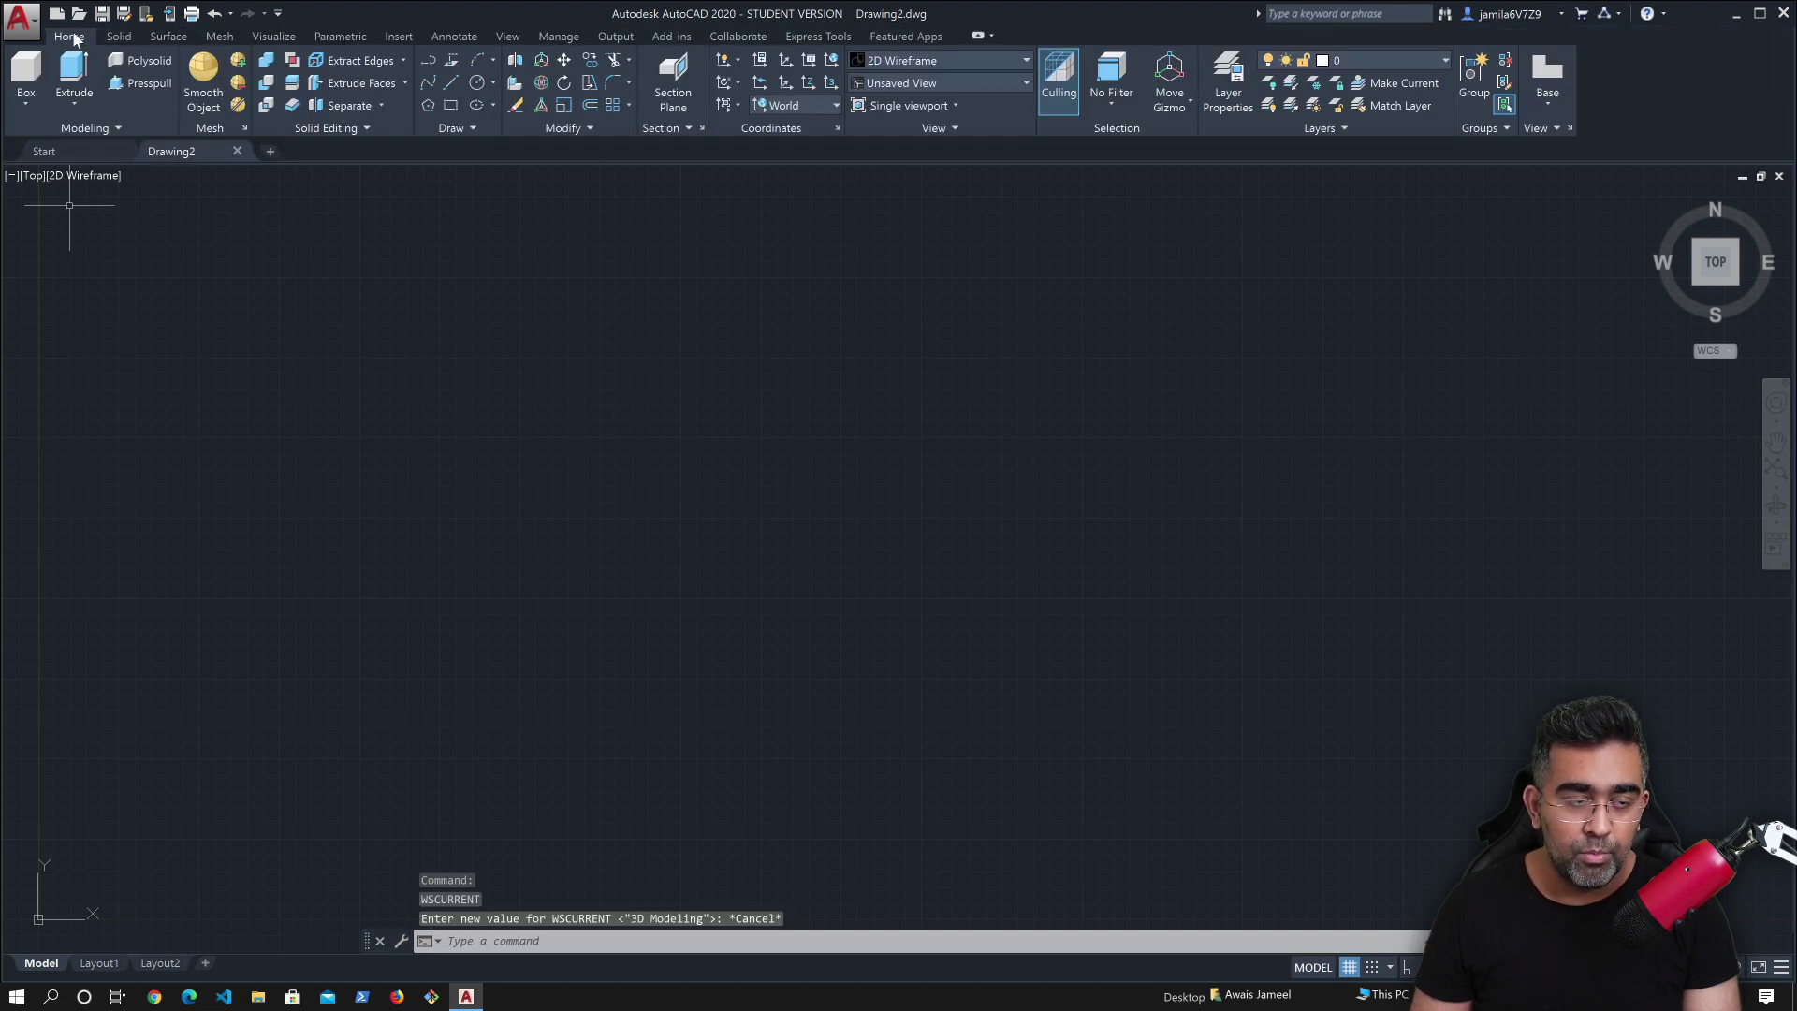
scroll(116, 39, "down", 2)
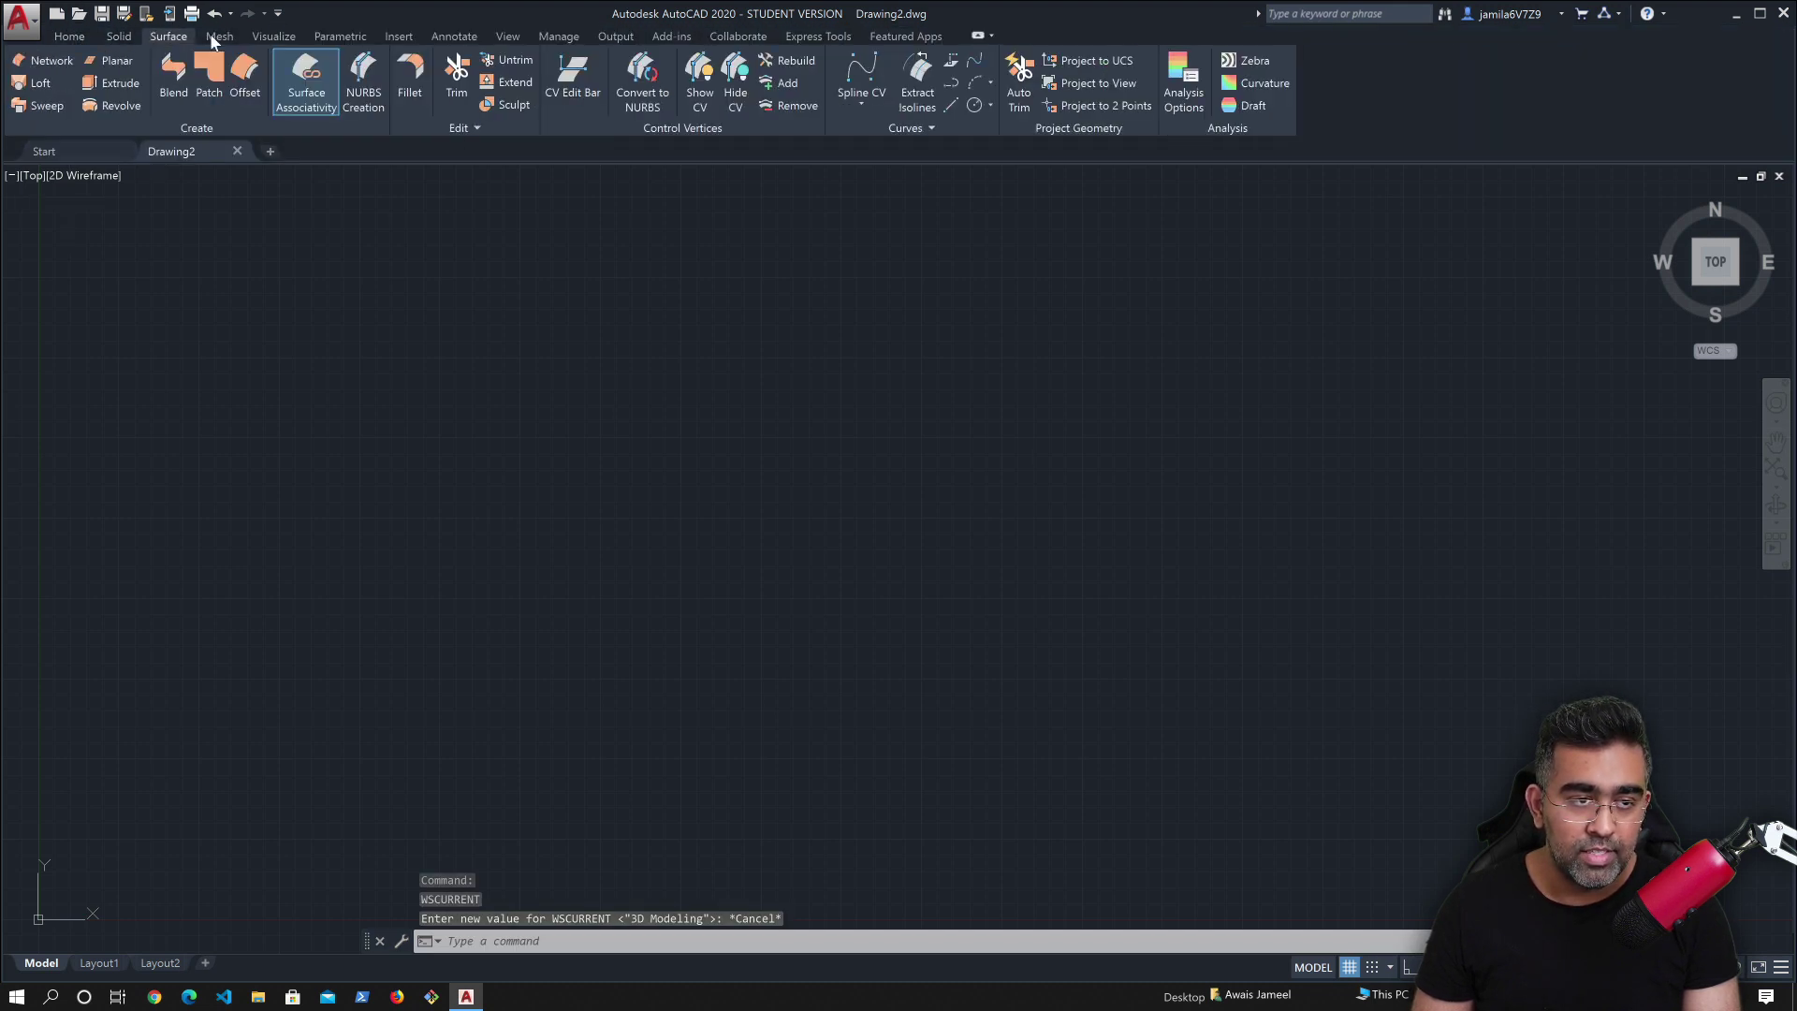
scroll(128, 61, "down", 1)
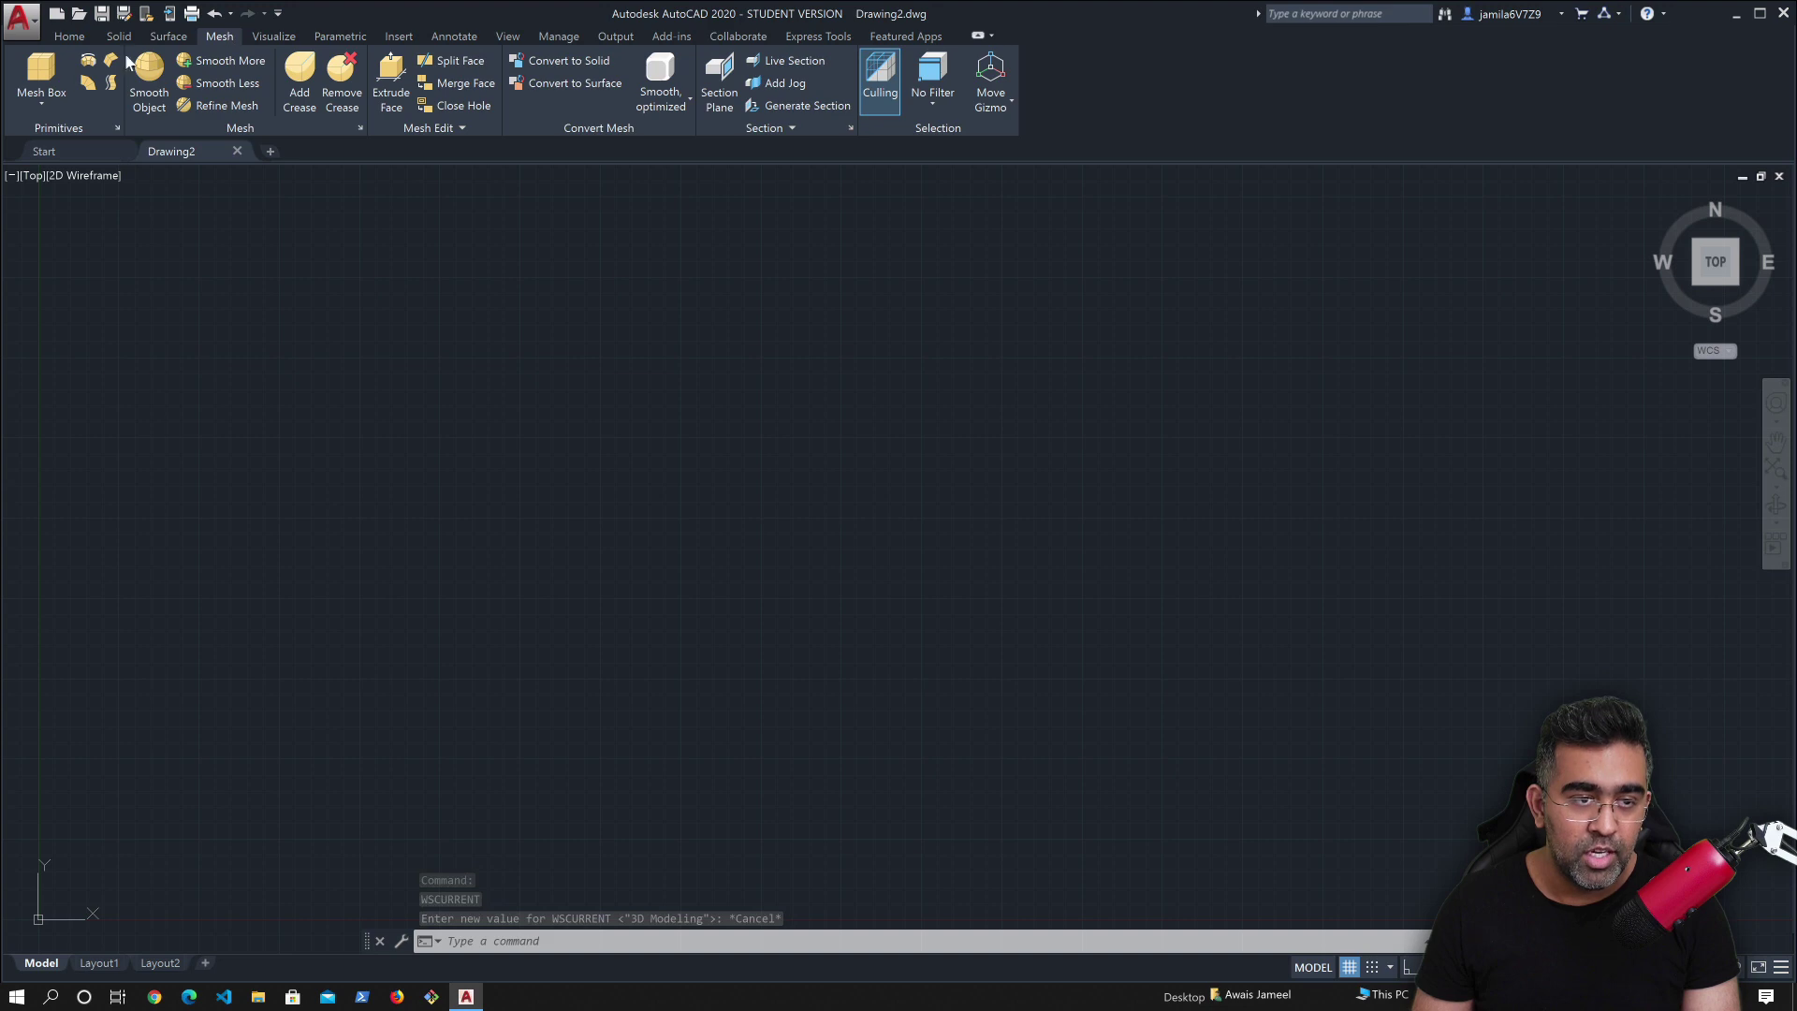
left_click(281, 38)
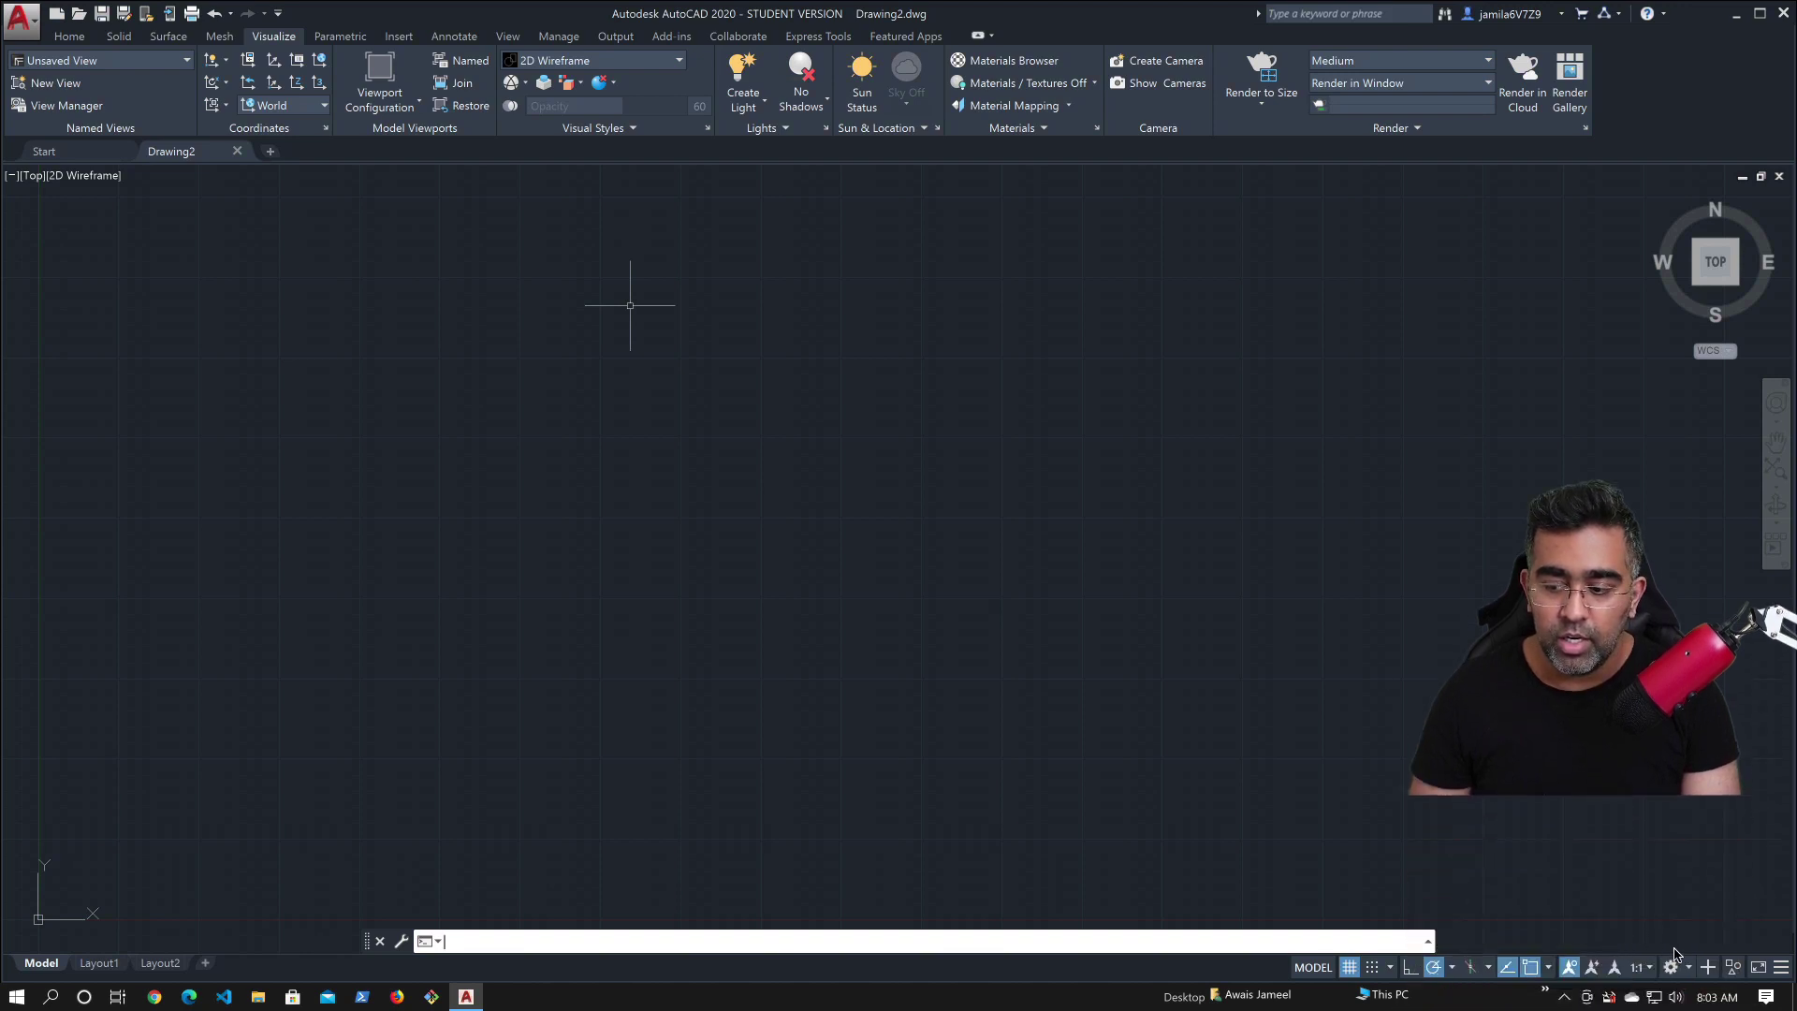
Step: Switch the workspace to Drafting & Annotation and examine the additional layer tools
left_click(1671, 967)
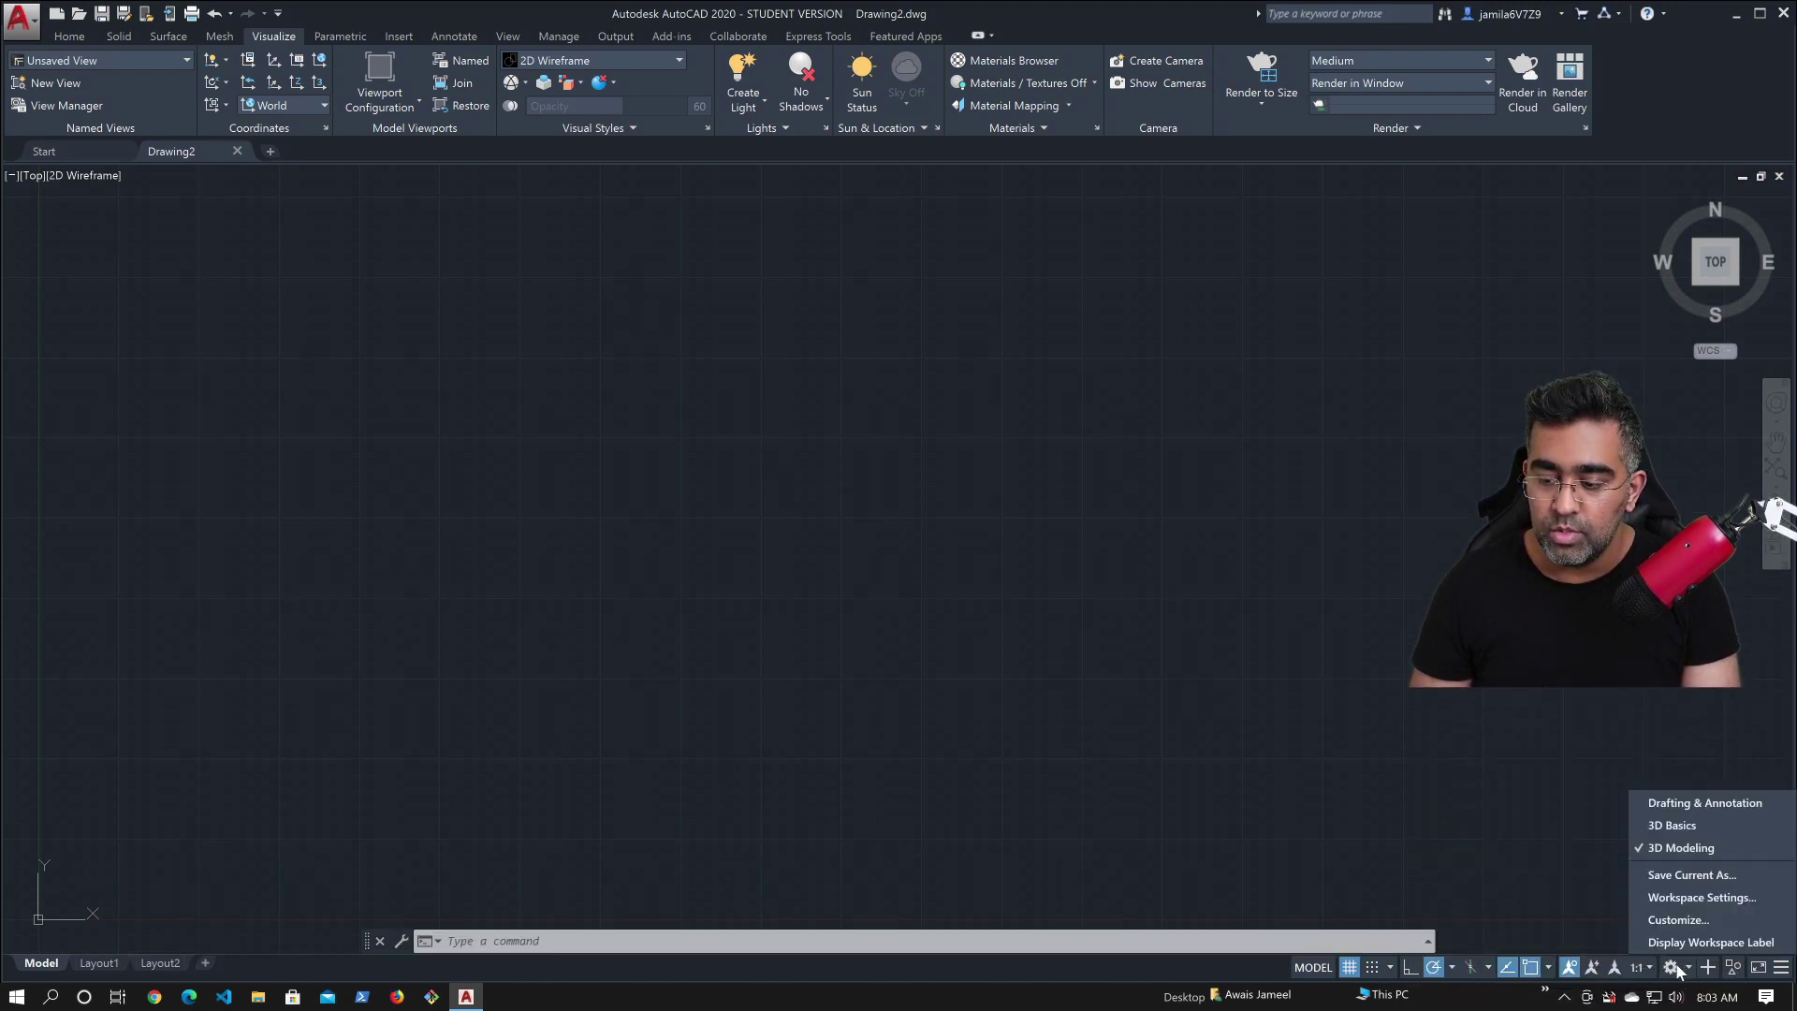
left_click(1677, 825)
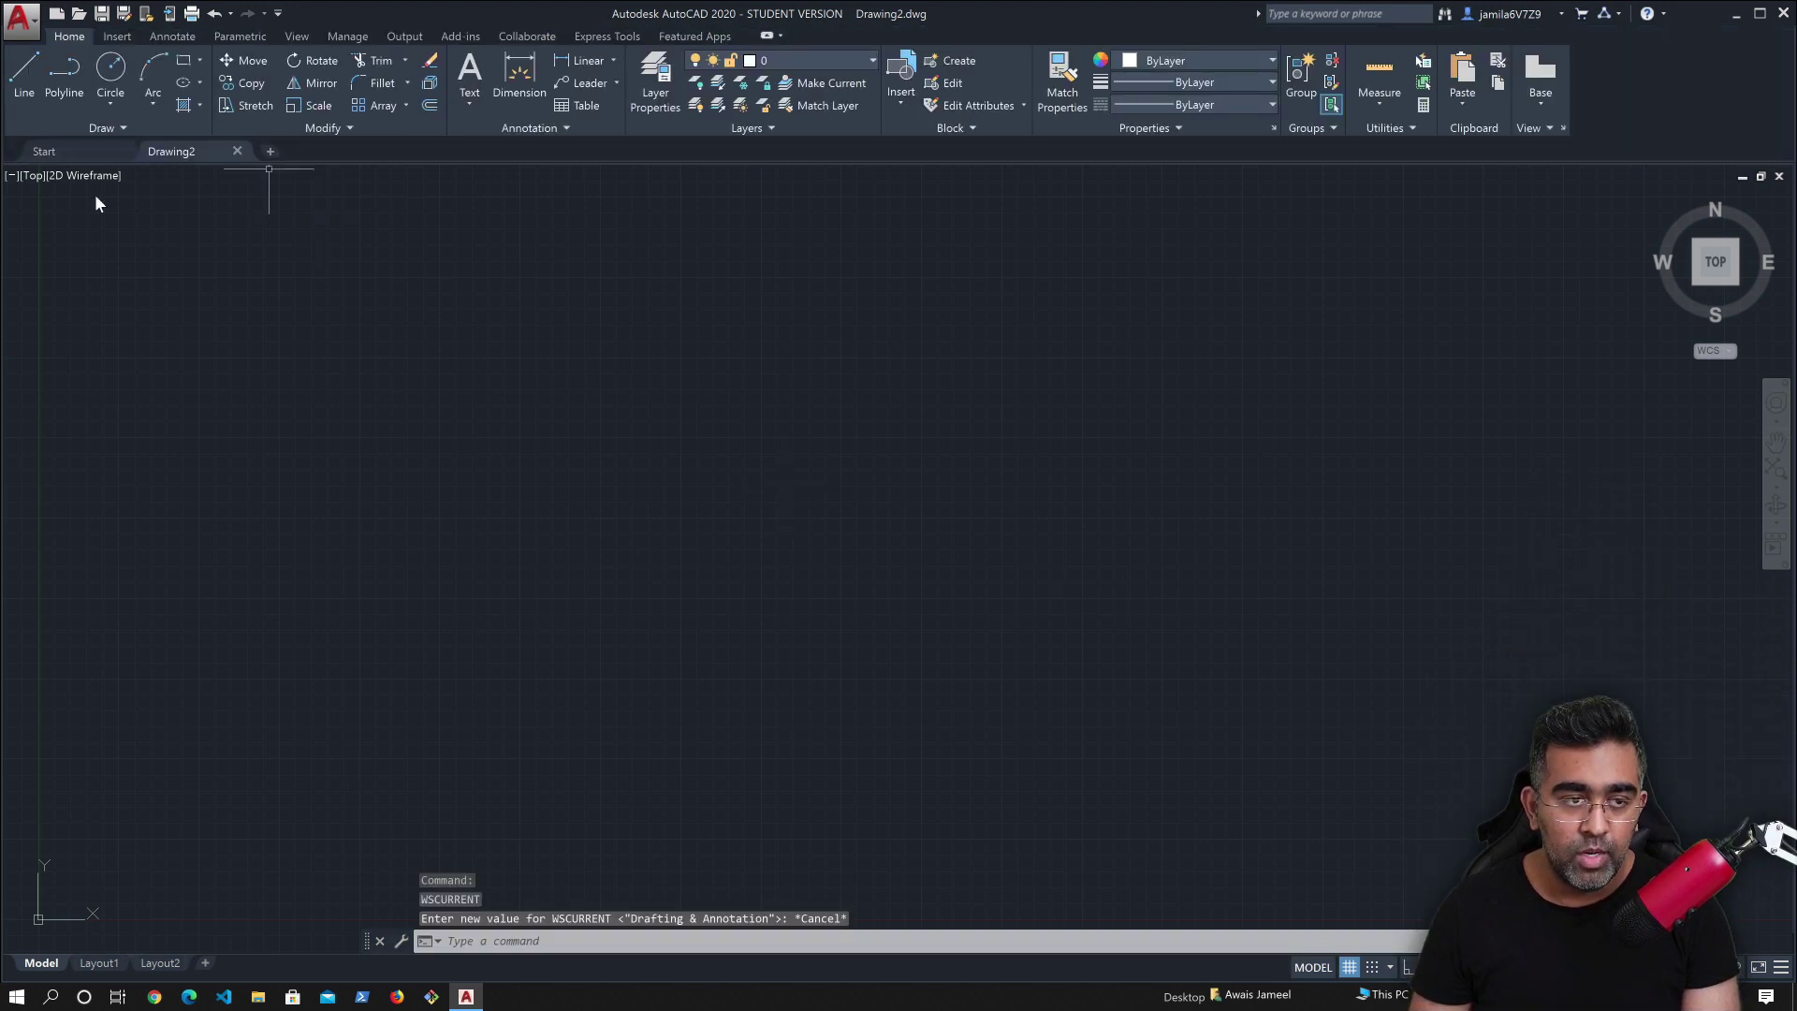
left_click(760, 127)
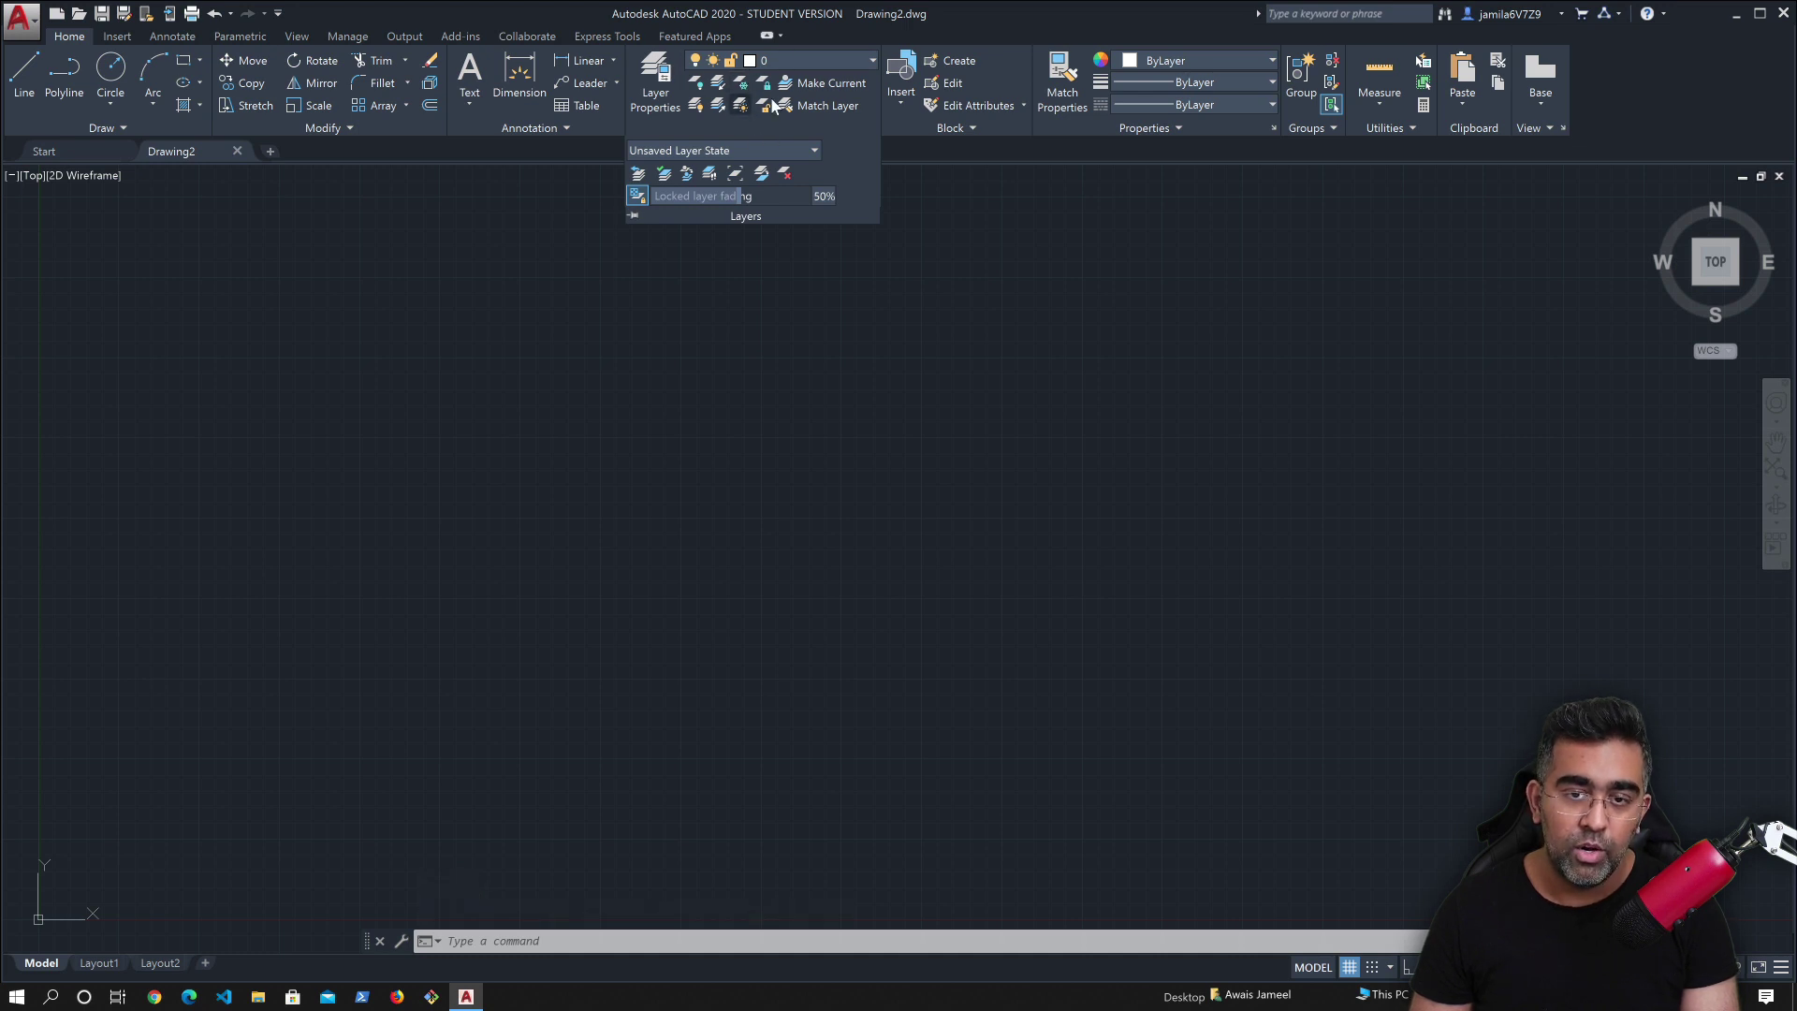
left_click(734, 302)
left_click(646, 401)
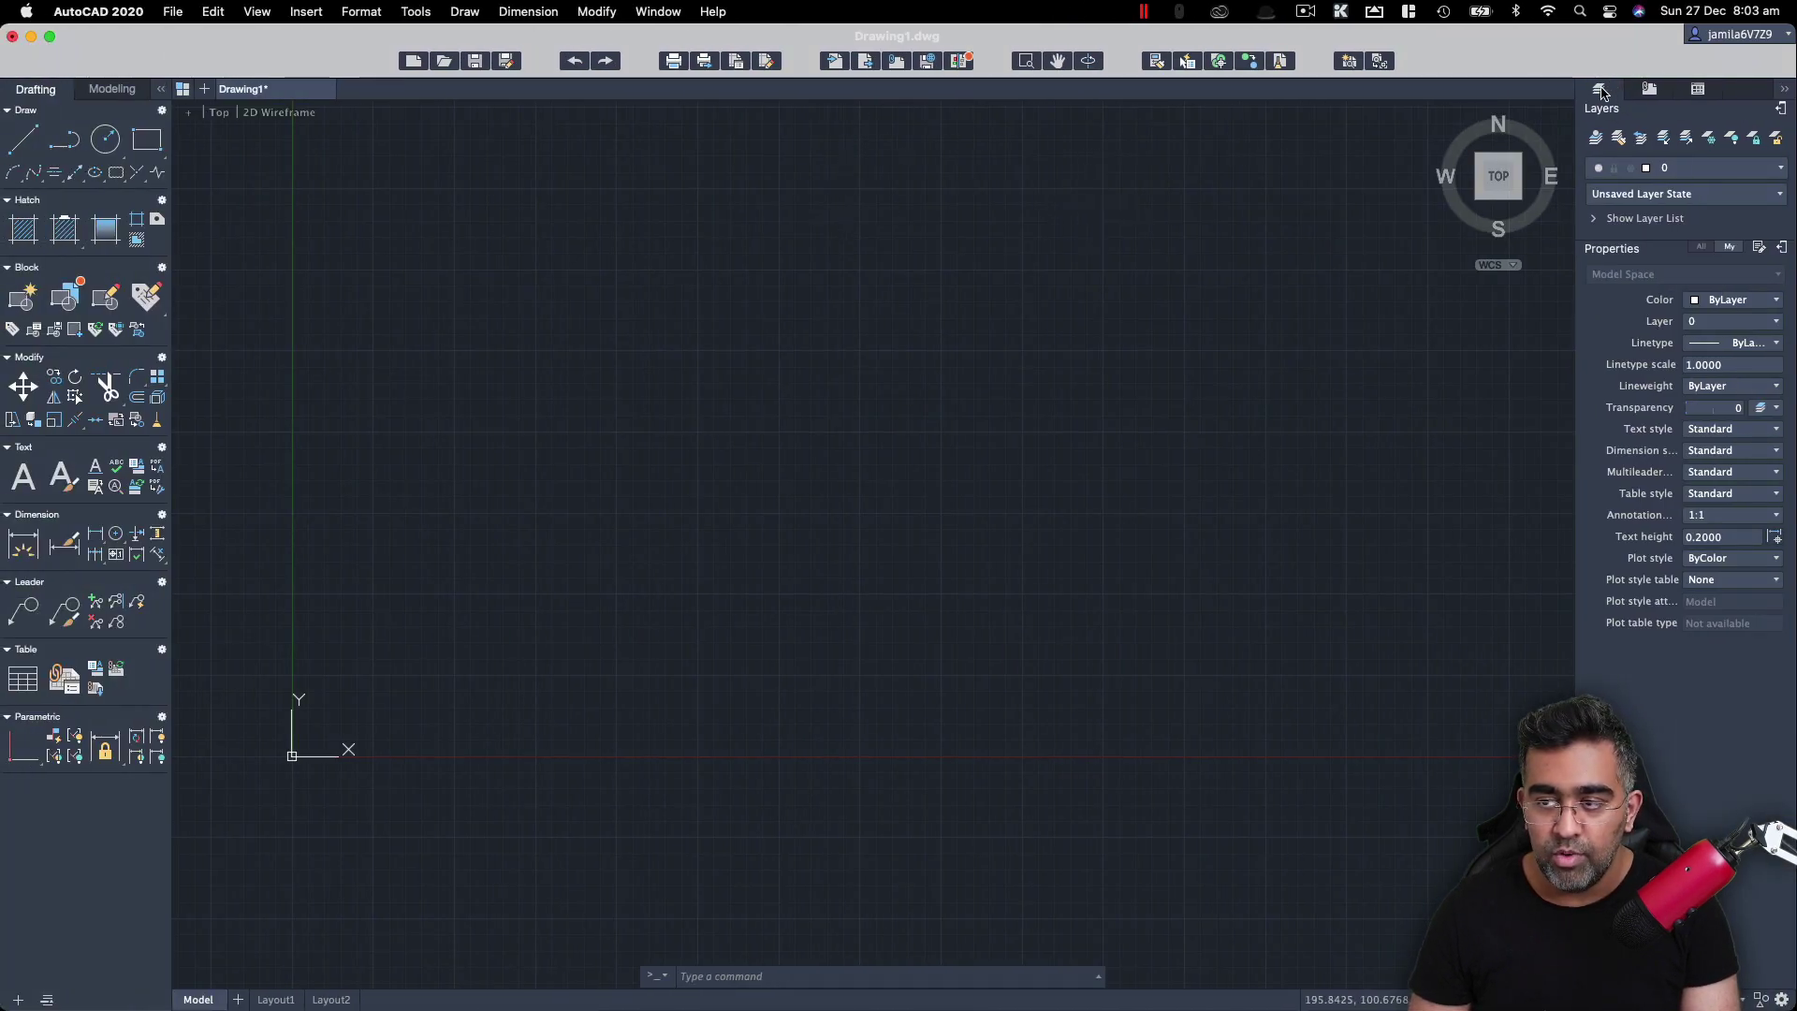
Step: Switch to AutoCAD for Mac and display the Reference Manager
left_click(1652, 88)
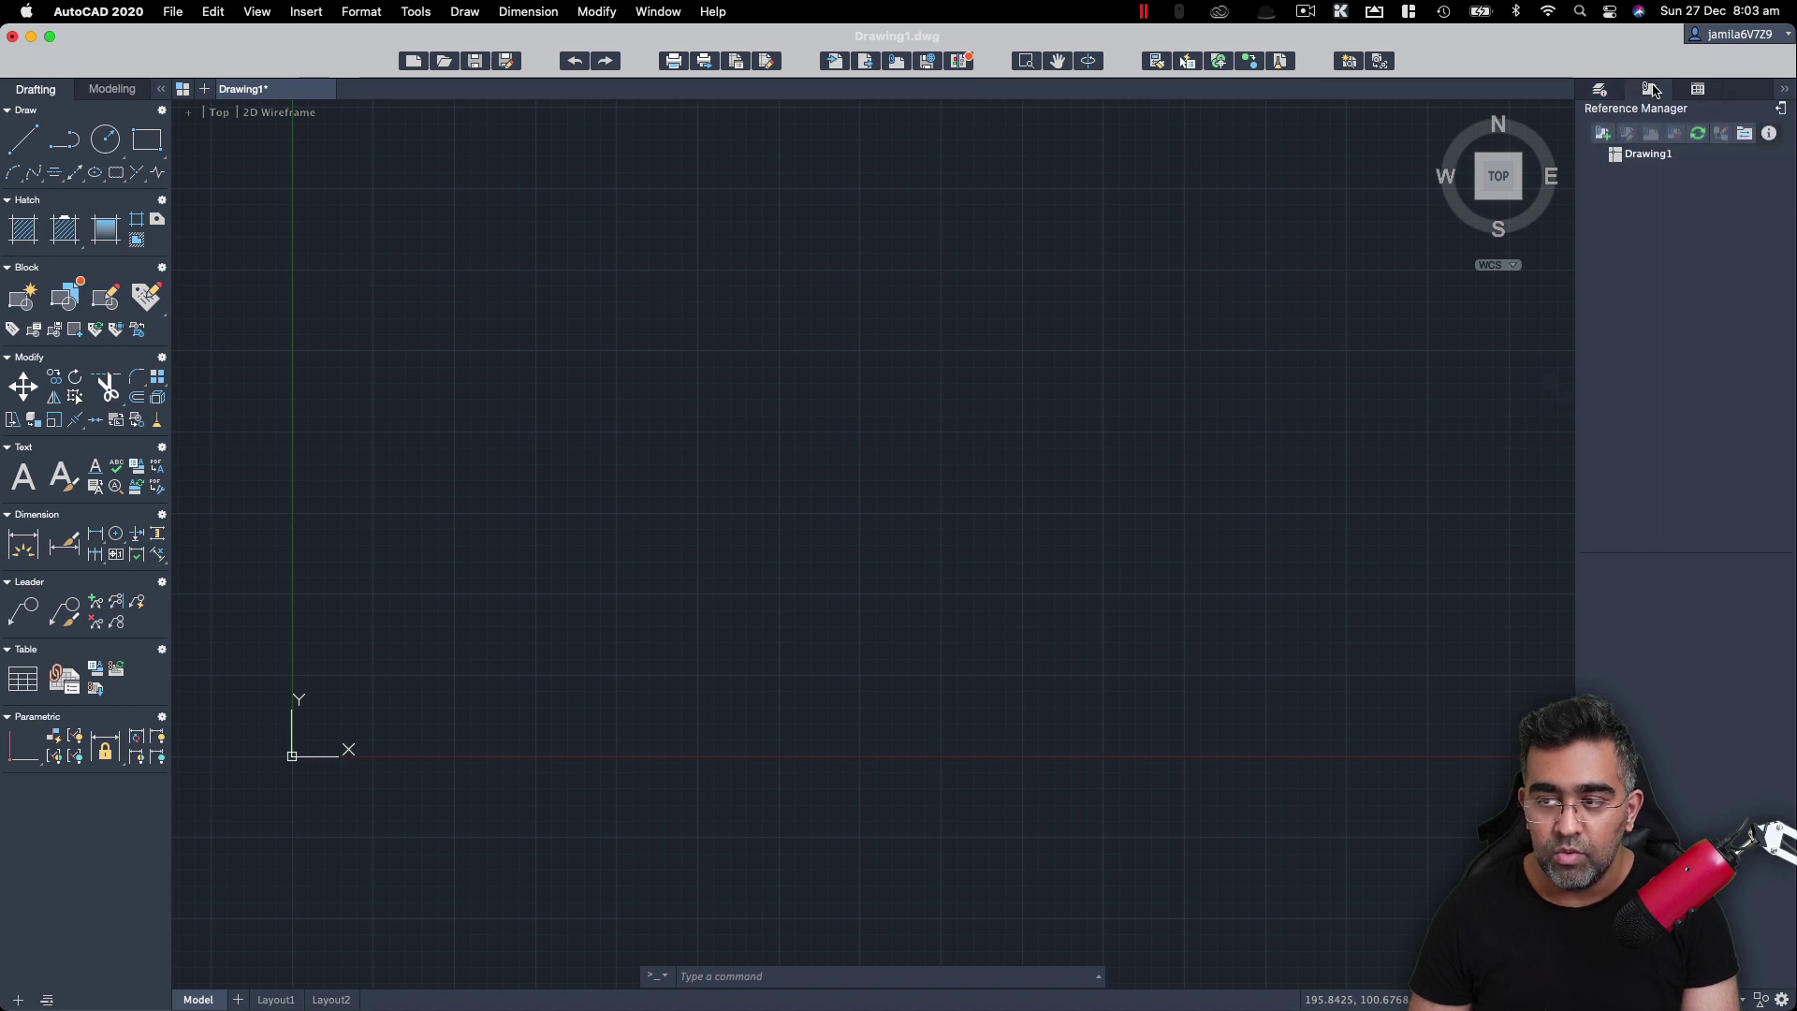
Step: Display the Manage tools in AutoCAD for Windows and the Blocks palette in AutoCAD for Mac
key("ctrl+Right")
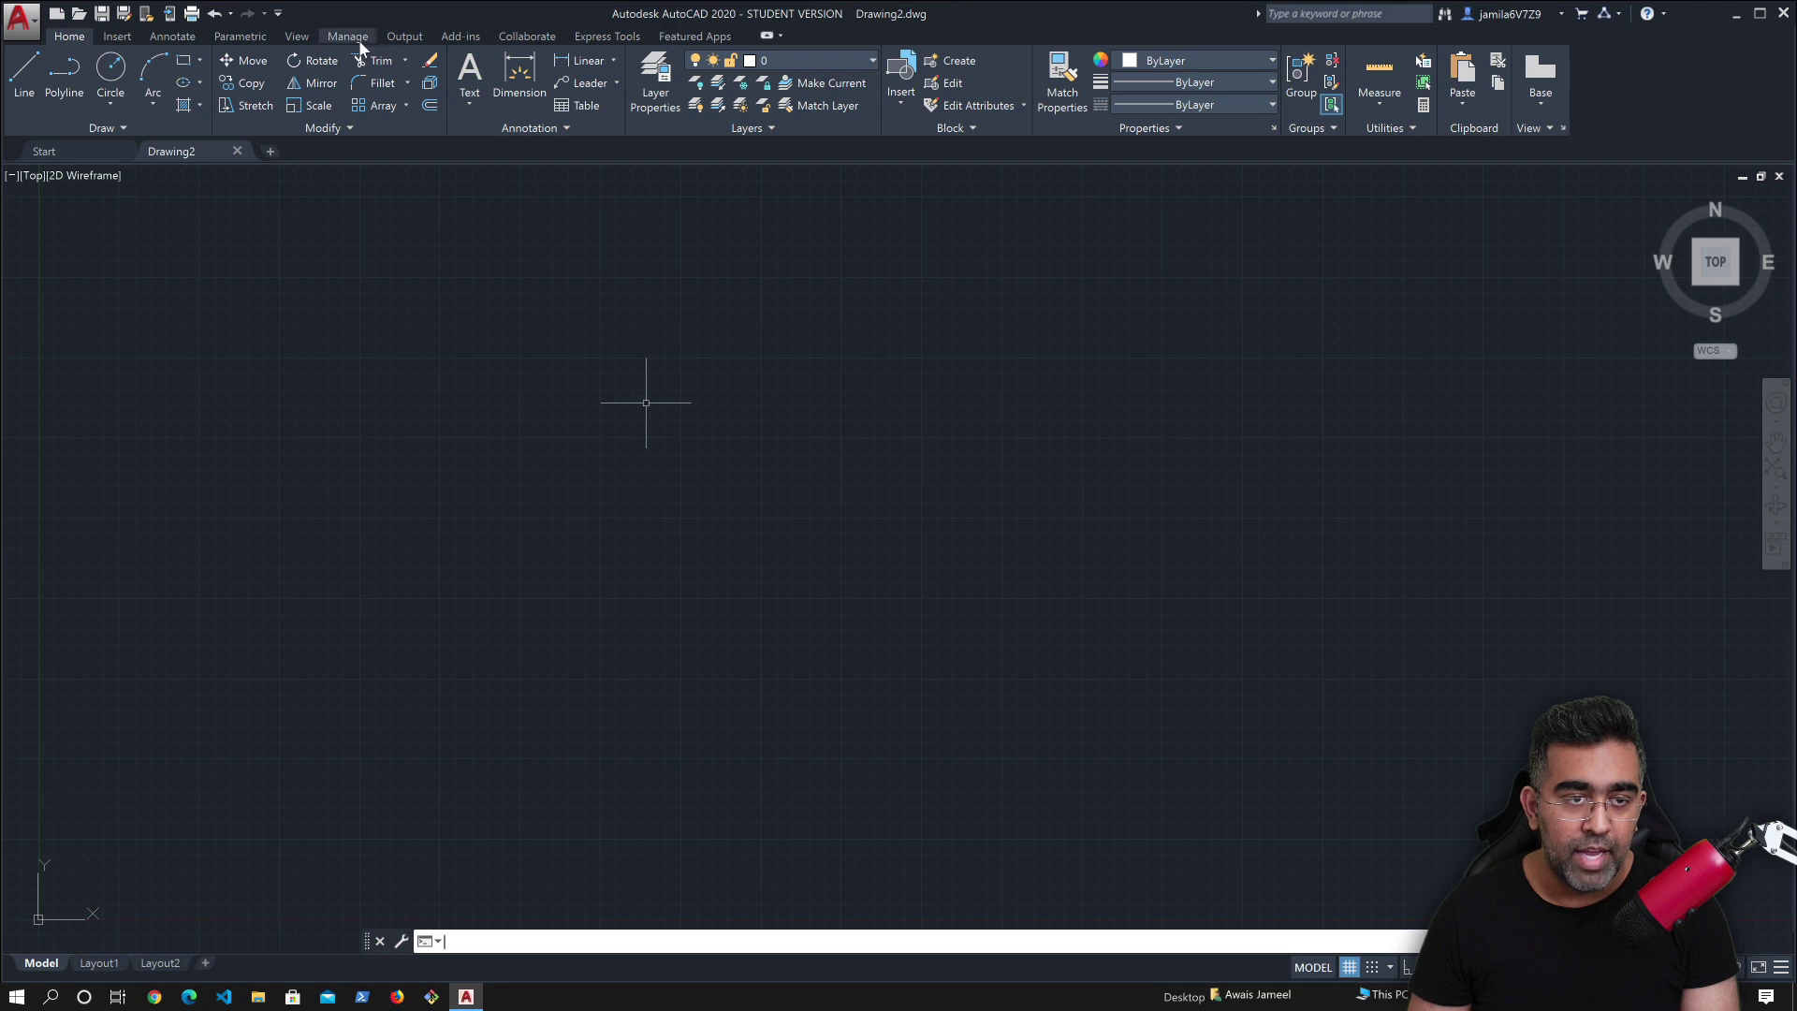
left_click(348, 37)
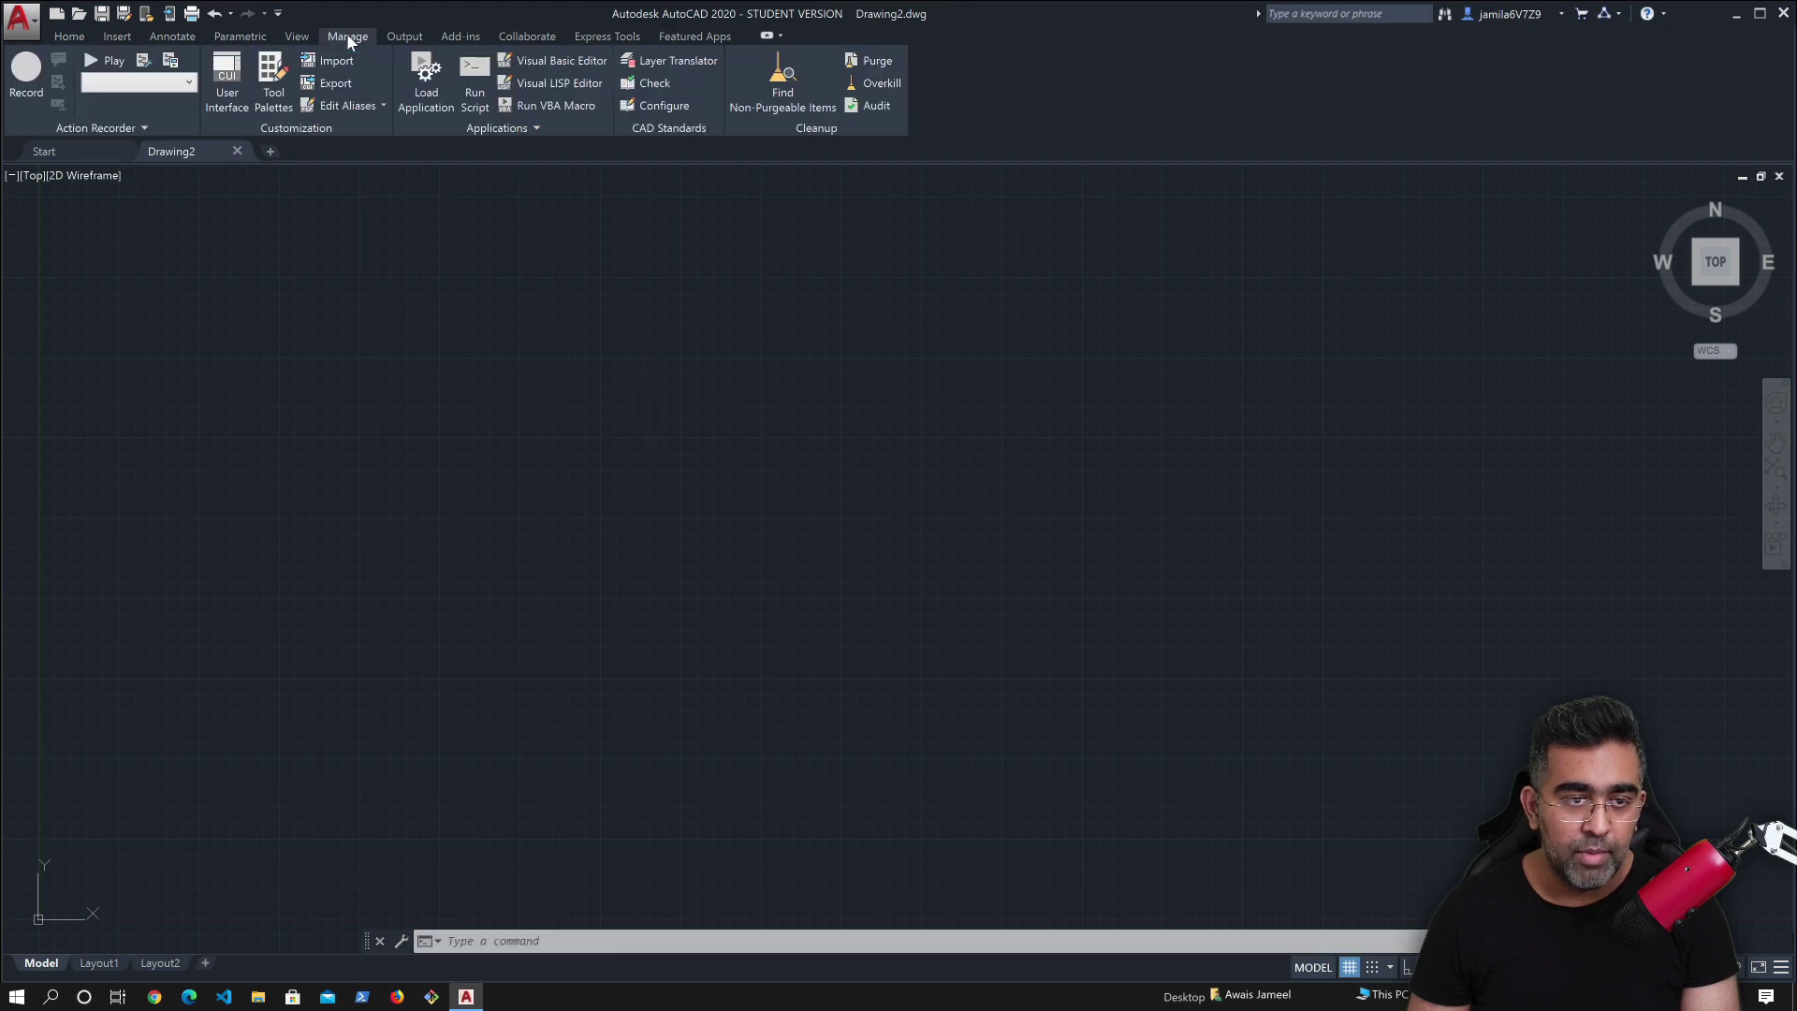
key("ctrl+Left")
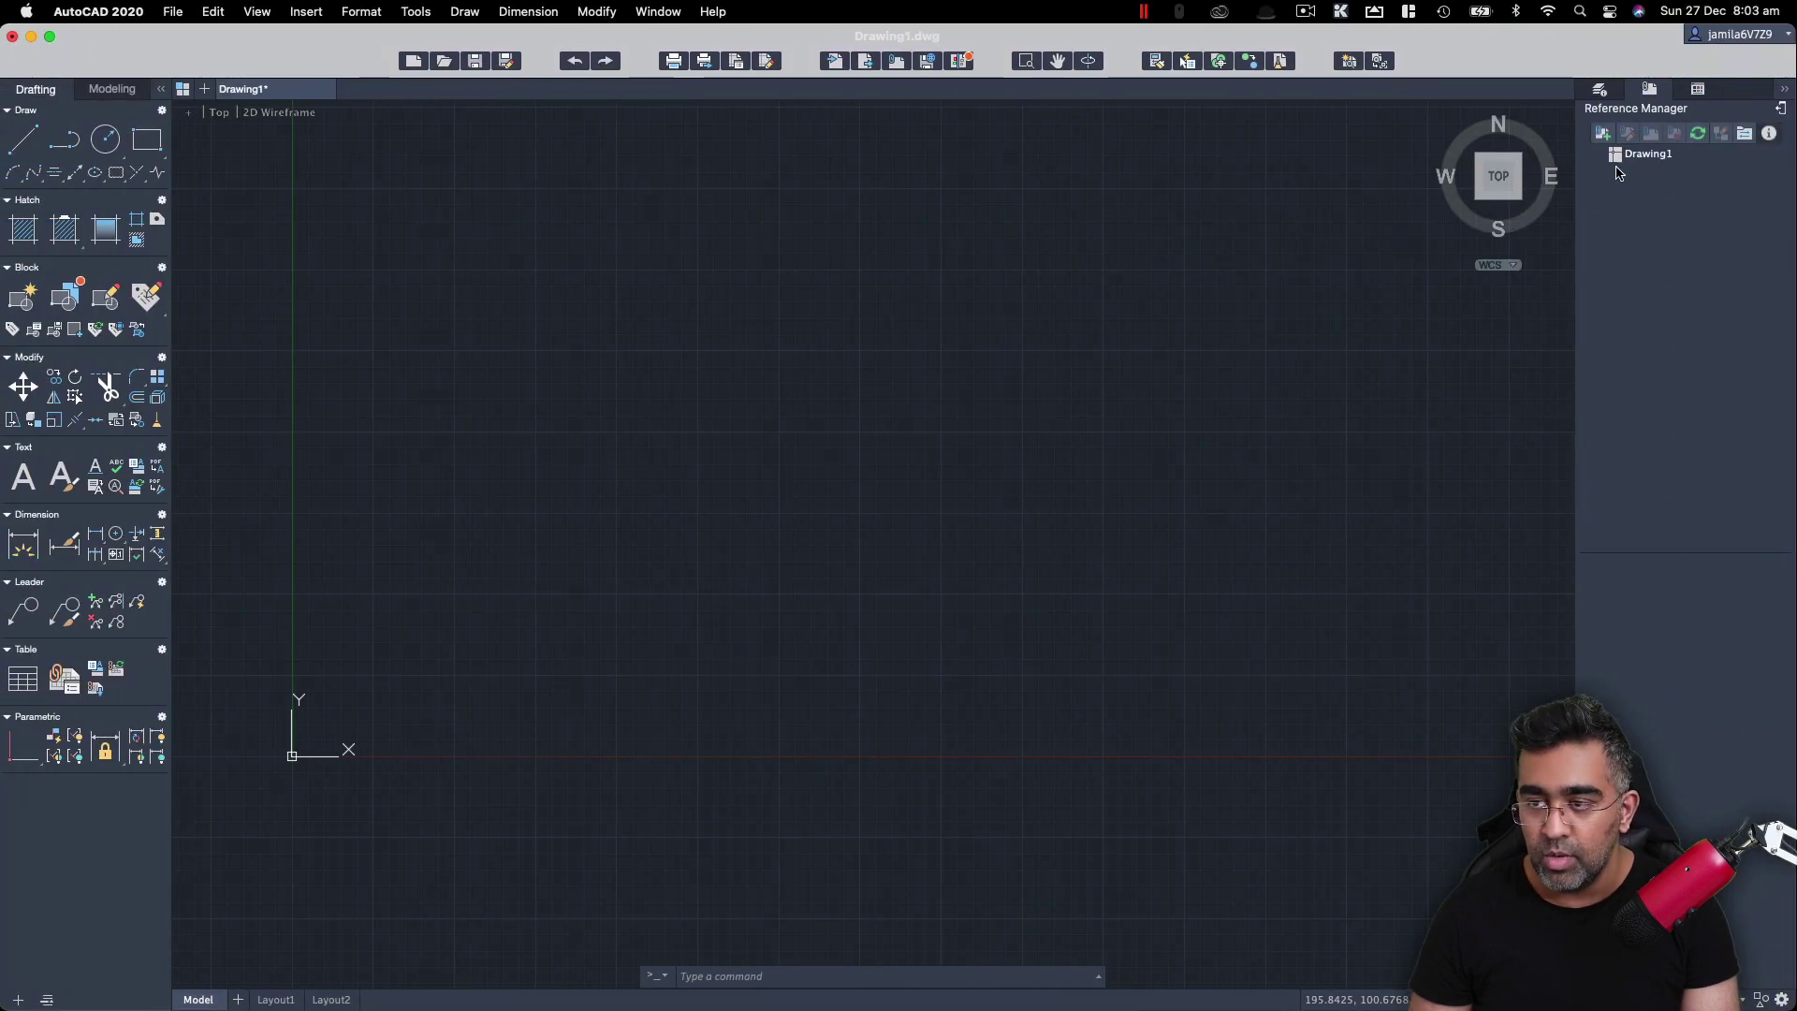
left_click(1692, 96)
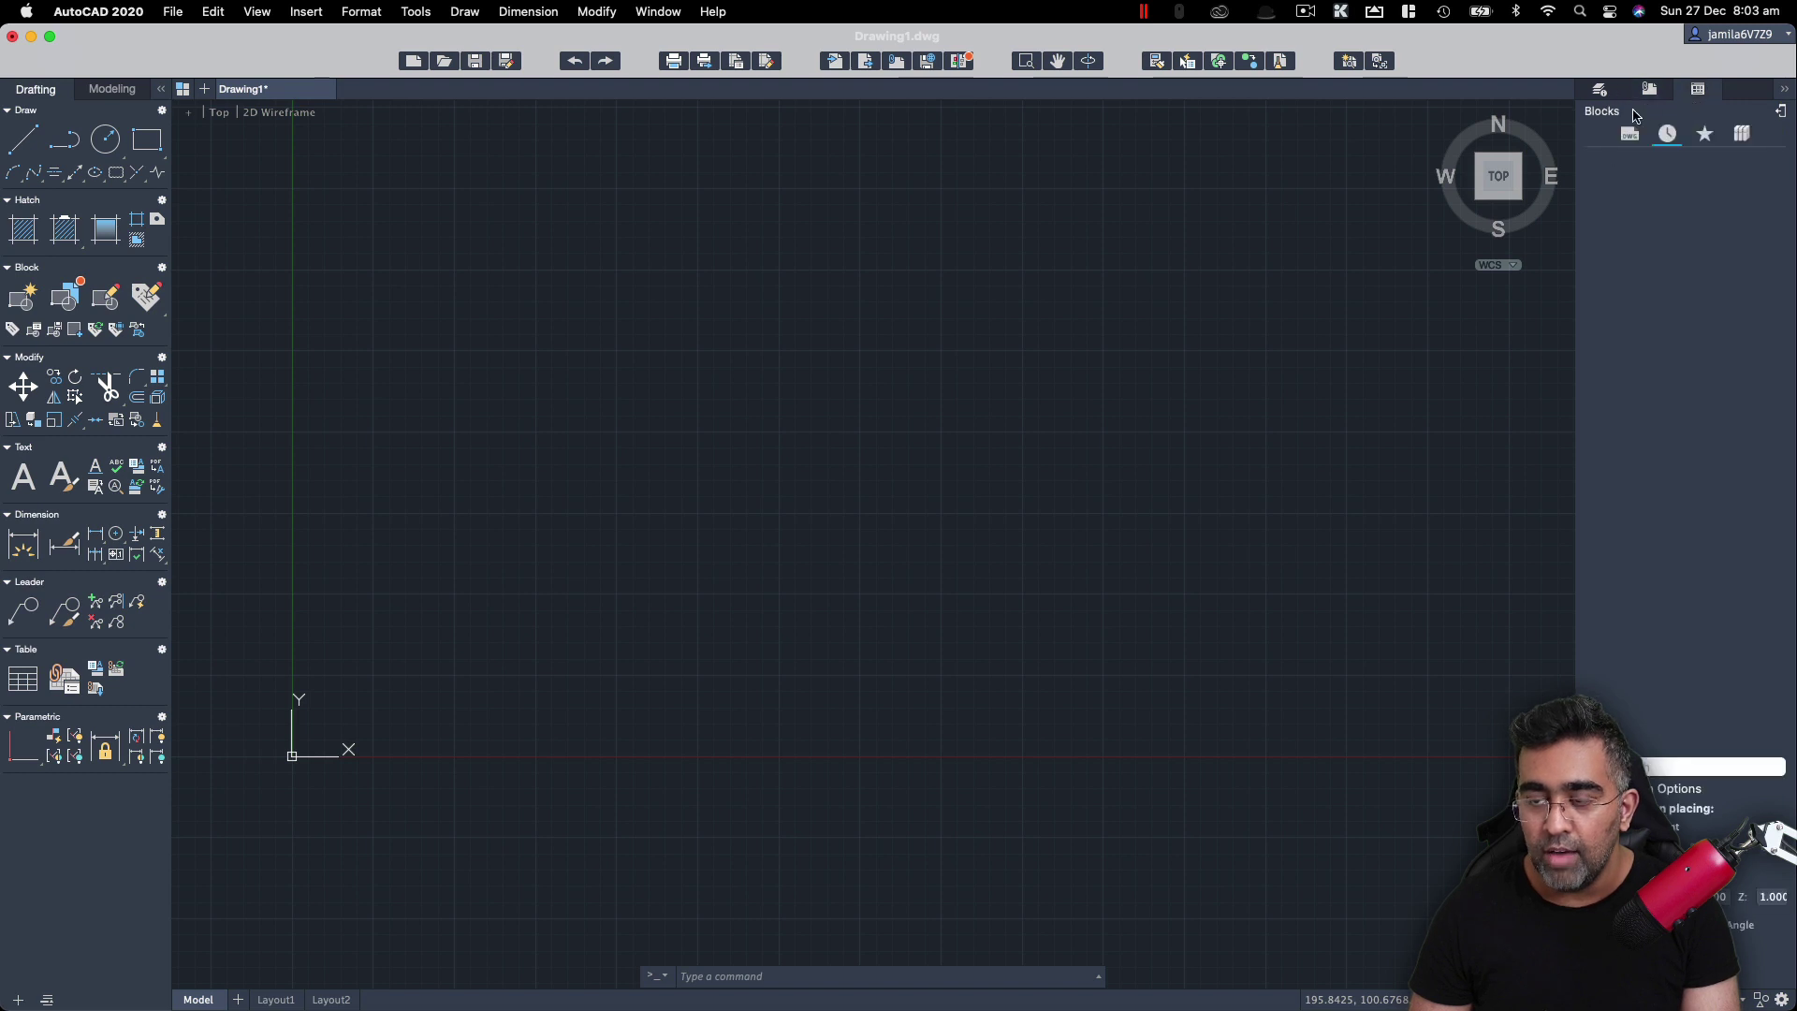
Step: Switch to AutoCAD for Windows and display the block insertion options, choosing Blocks from Other Drawings
key("ctrl+Right")
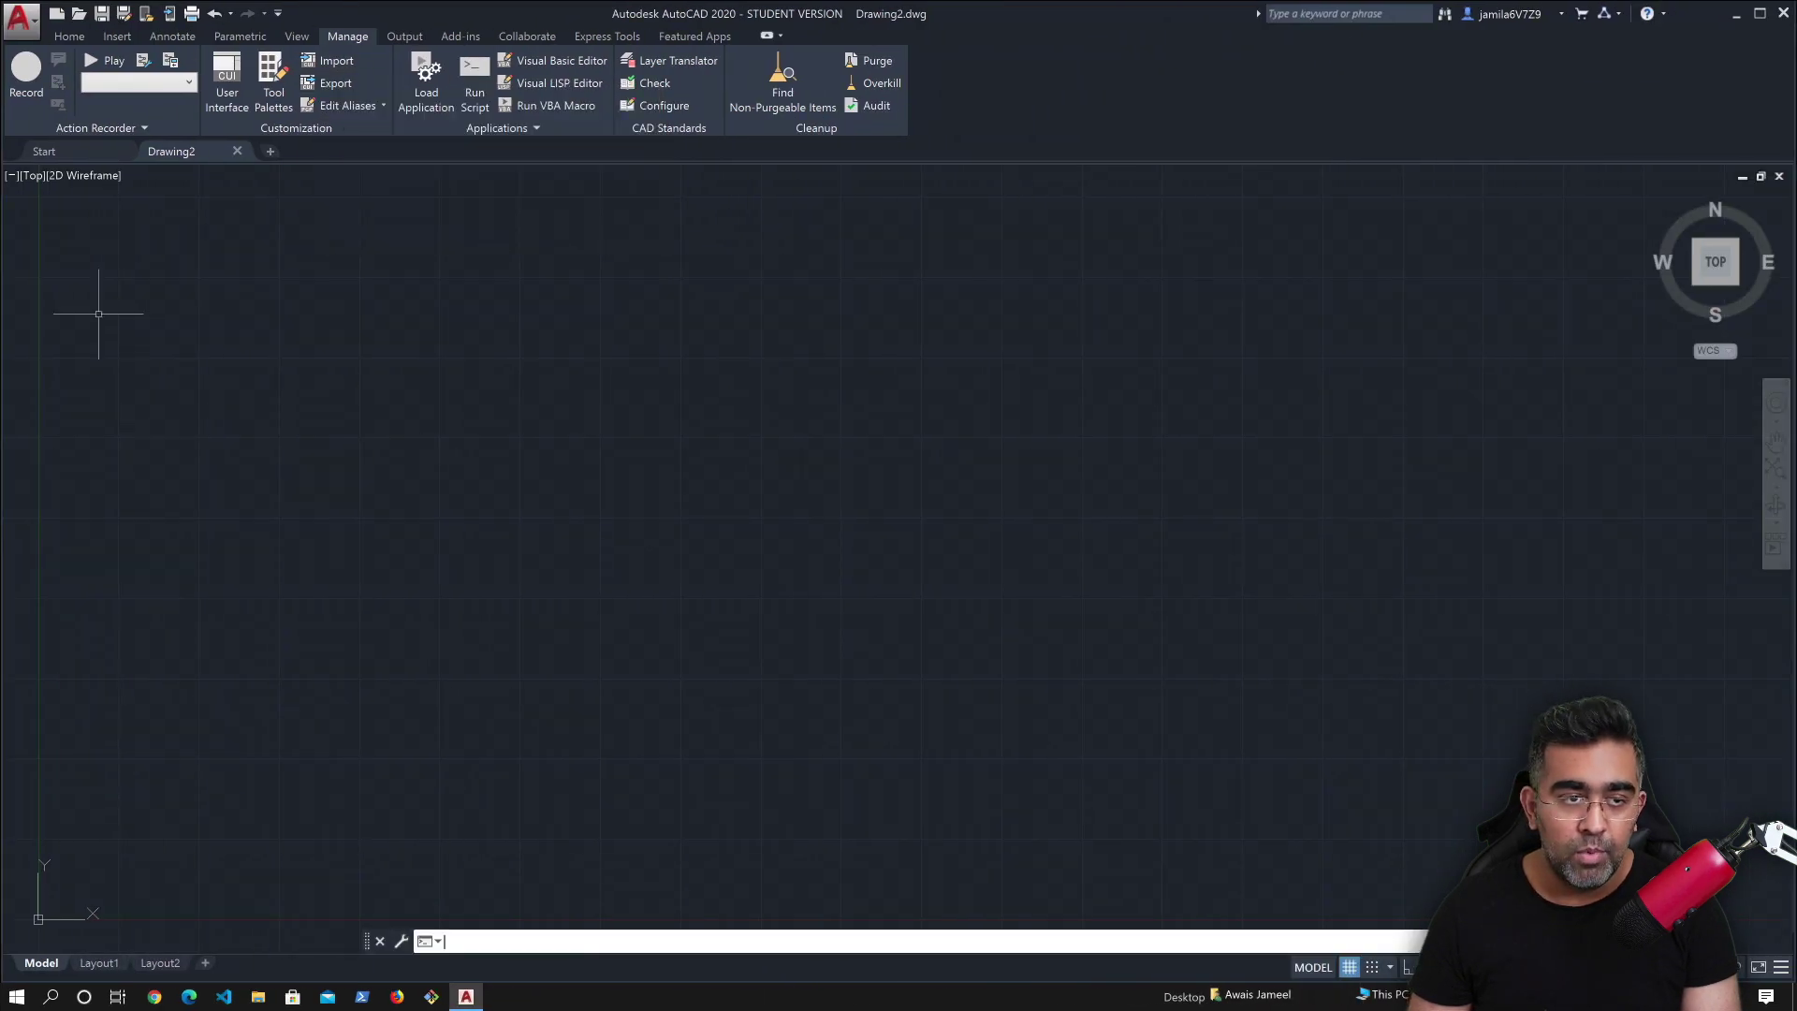
left_click(249, 210)
left_click(323, 267)
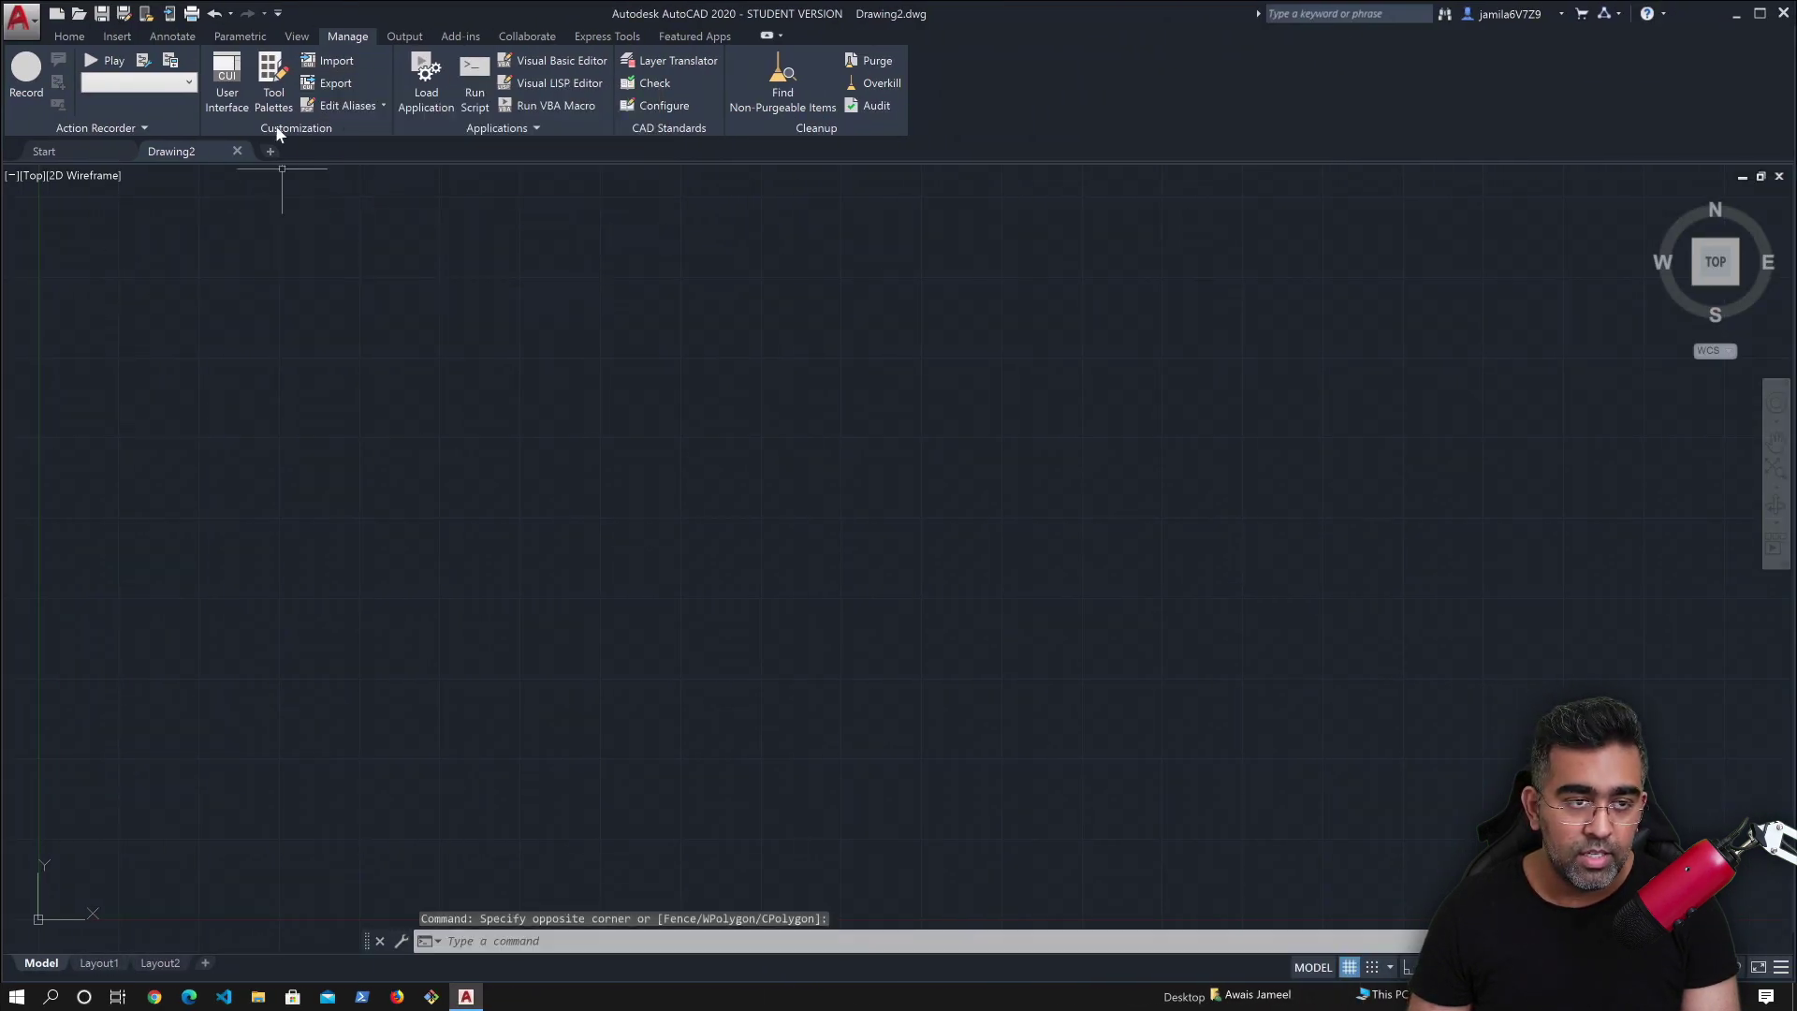
left_click(110, 35)
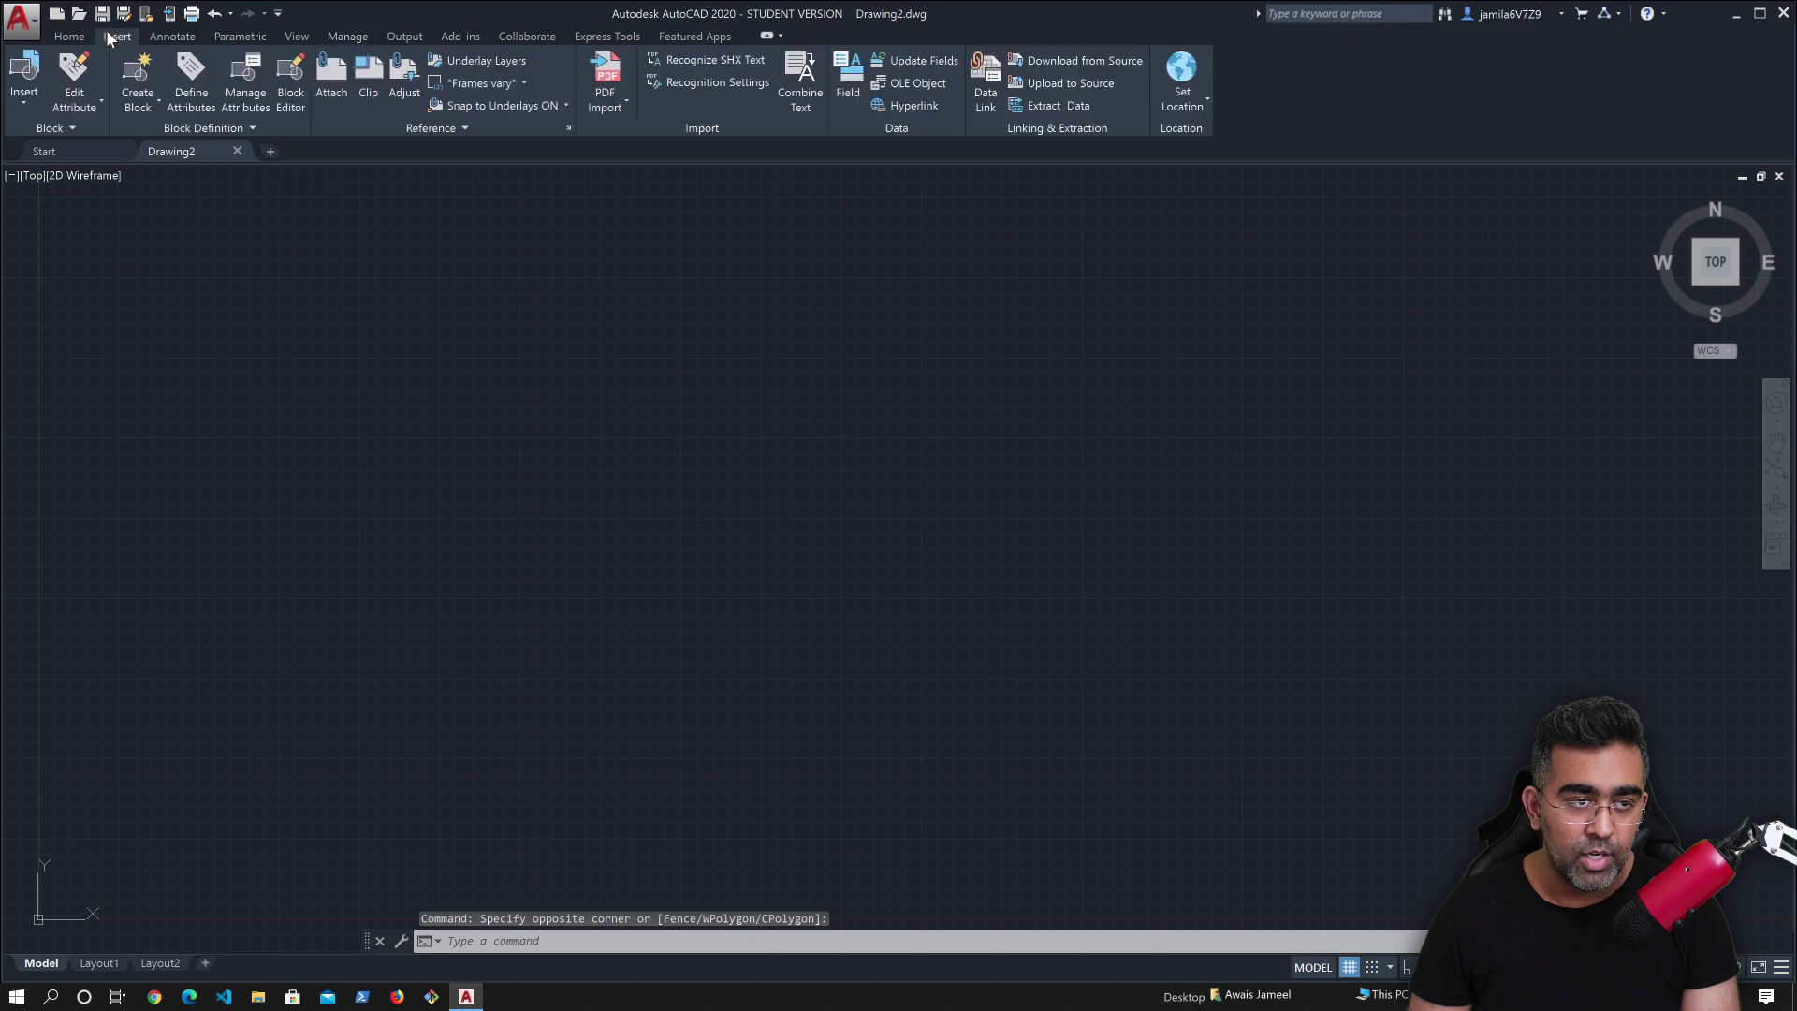
left_click(23, 103)
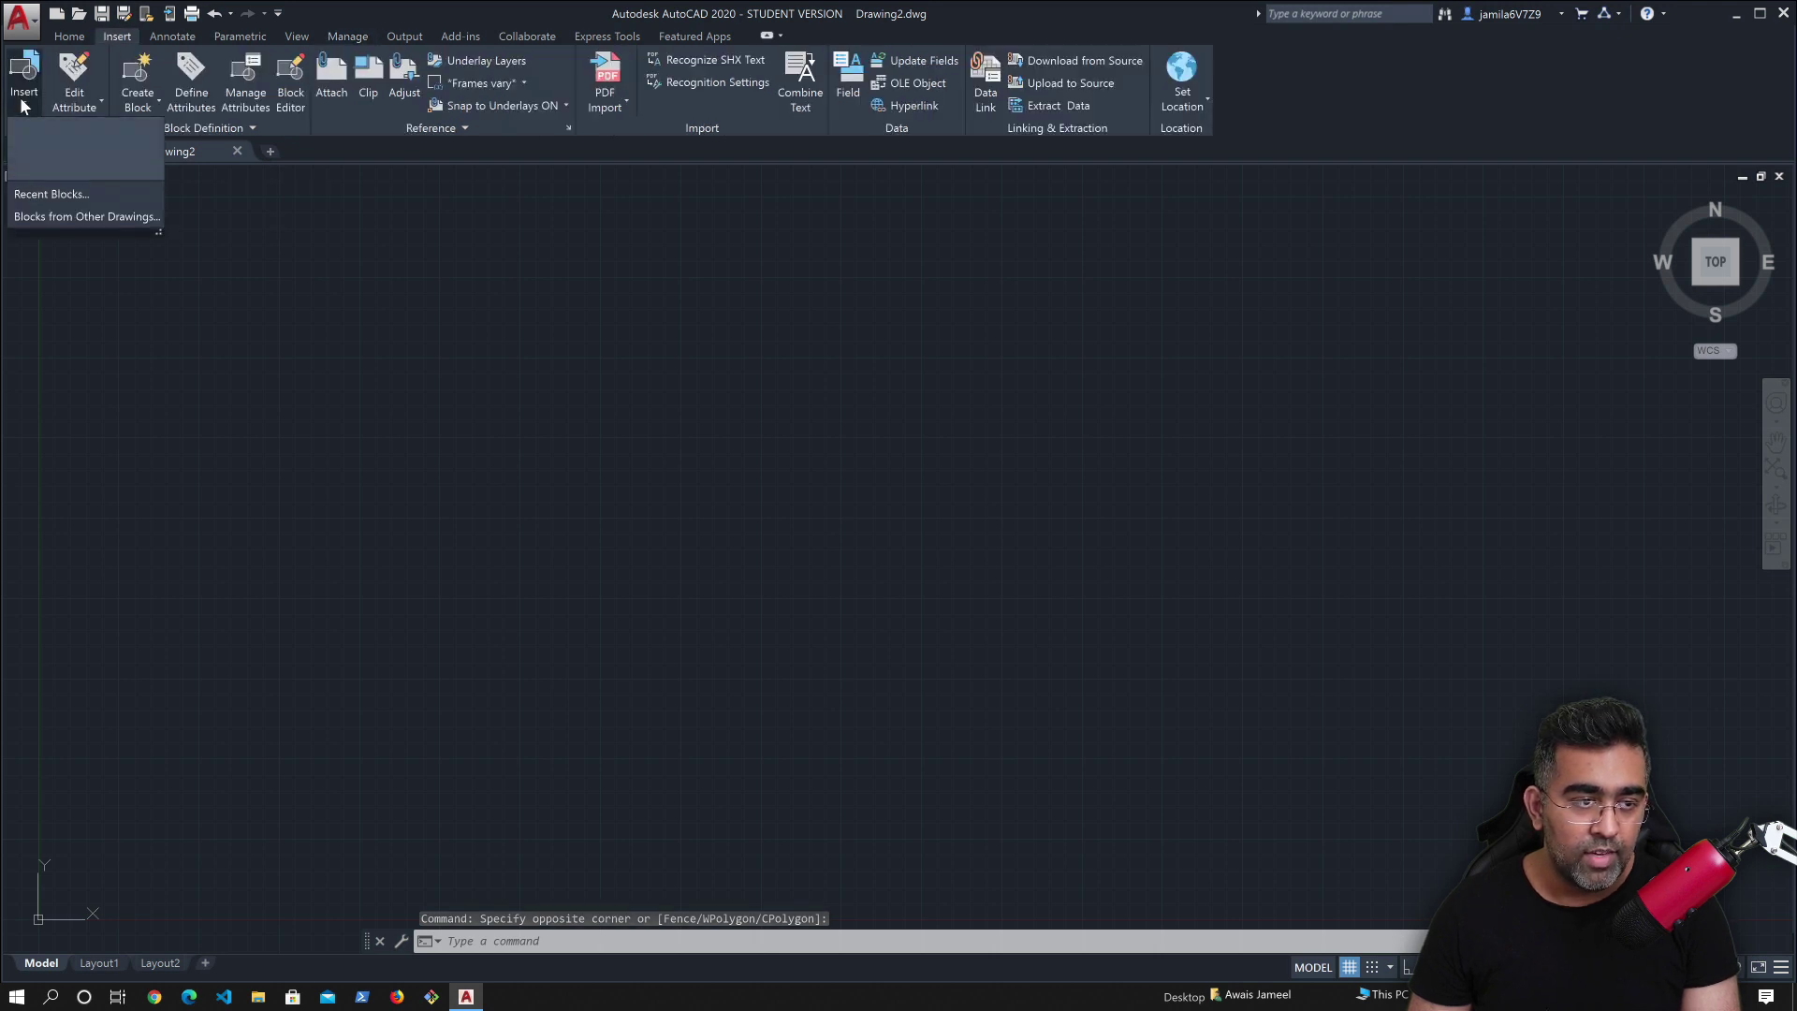
left_click(99, 217)
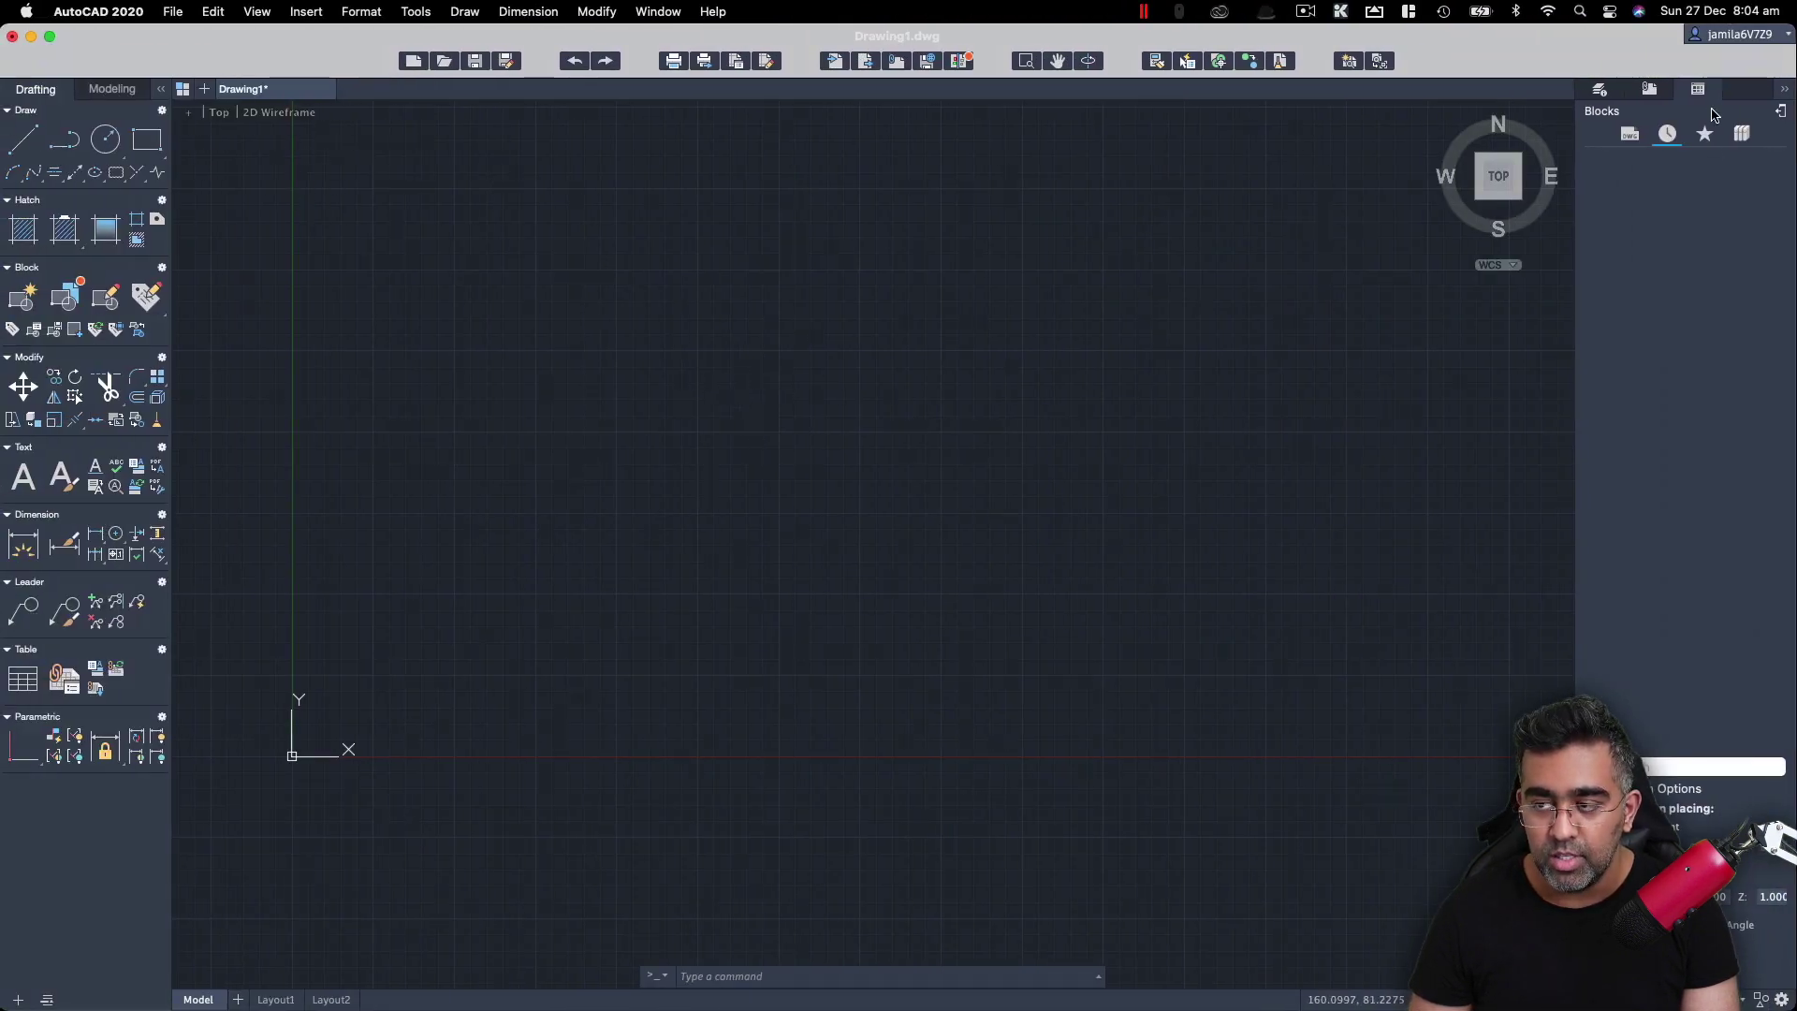
Step: Switch to AutoCAD for Mac and display the Annotation - Imperial block library and the account options
left_click(1743, 134)
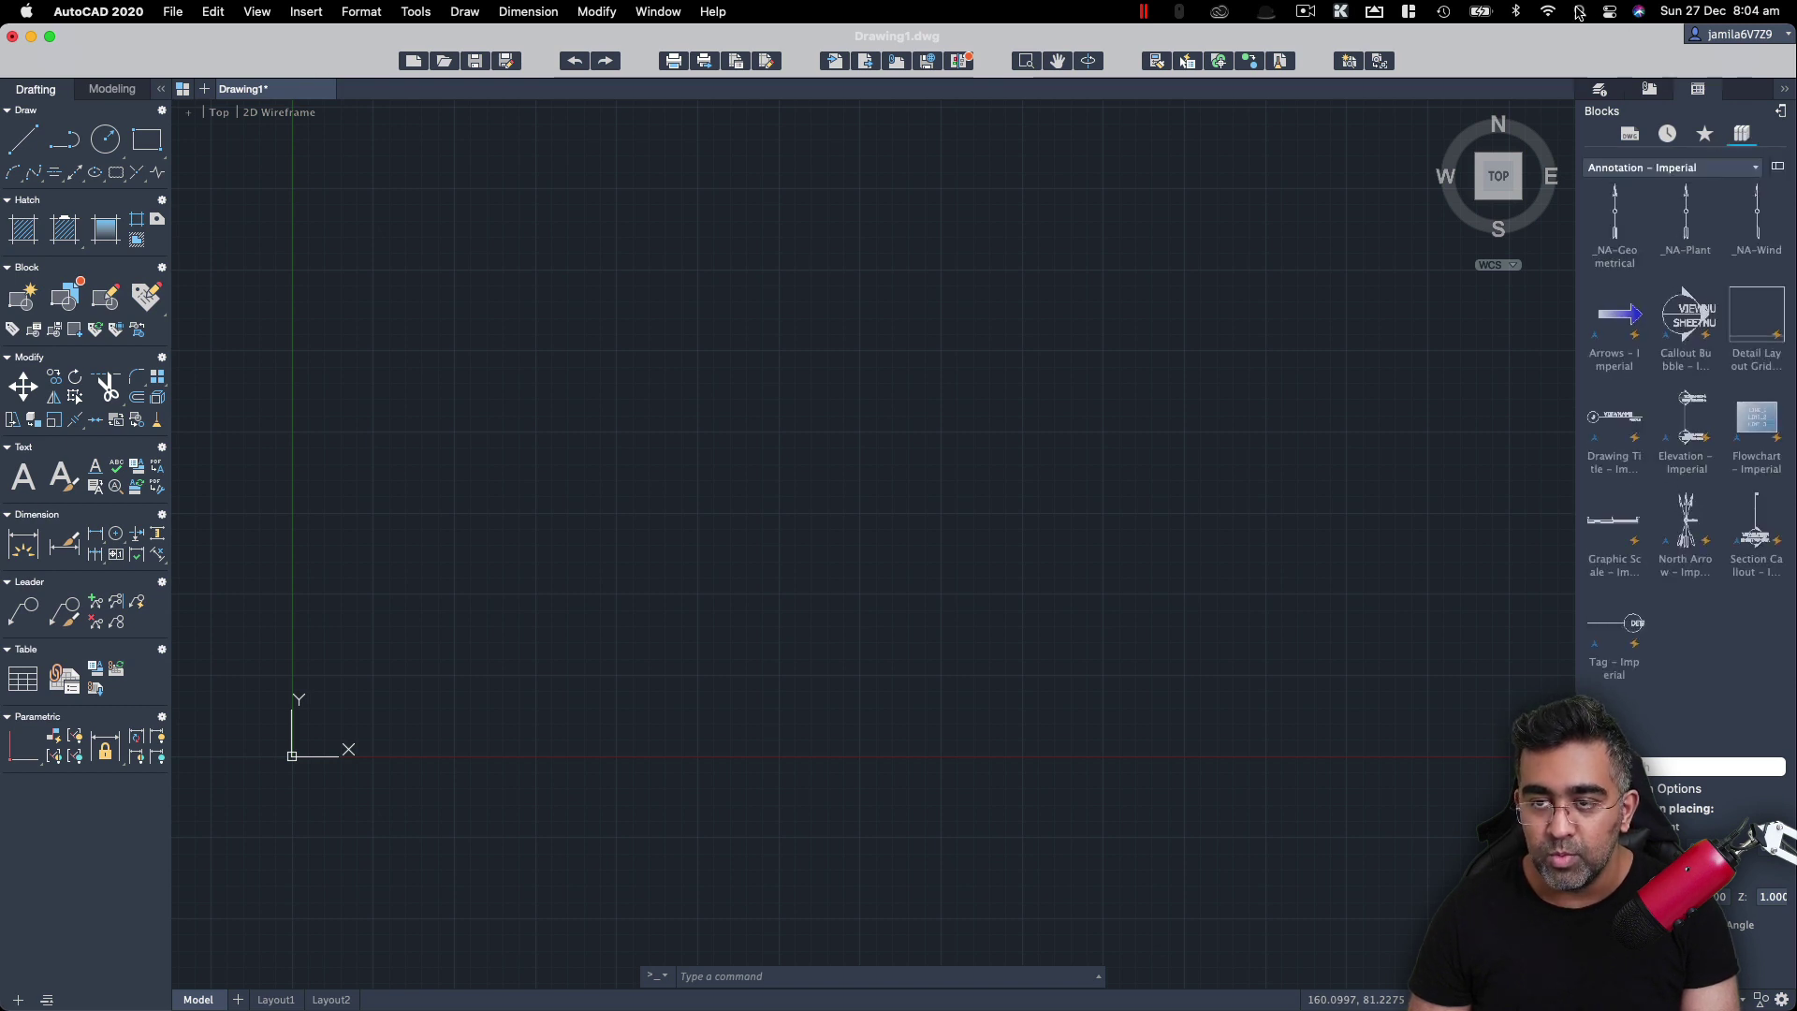
left_click(1769, 35)
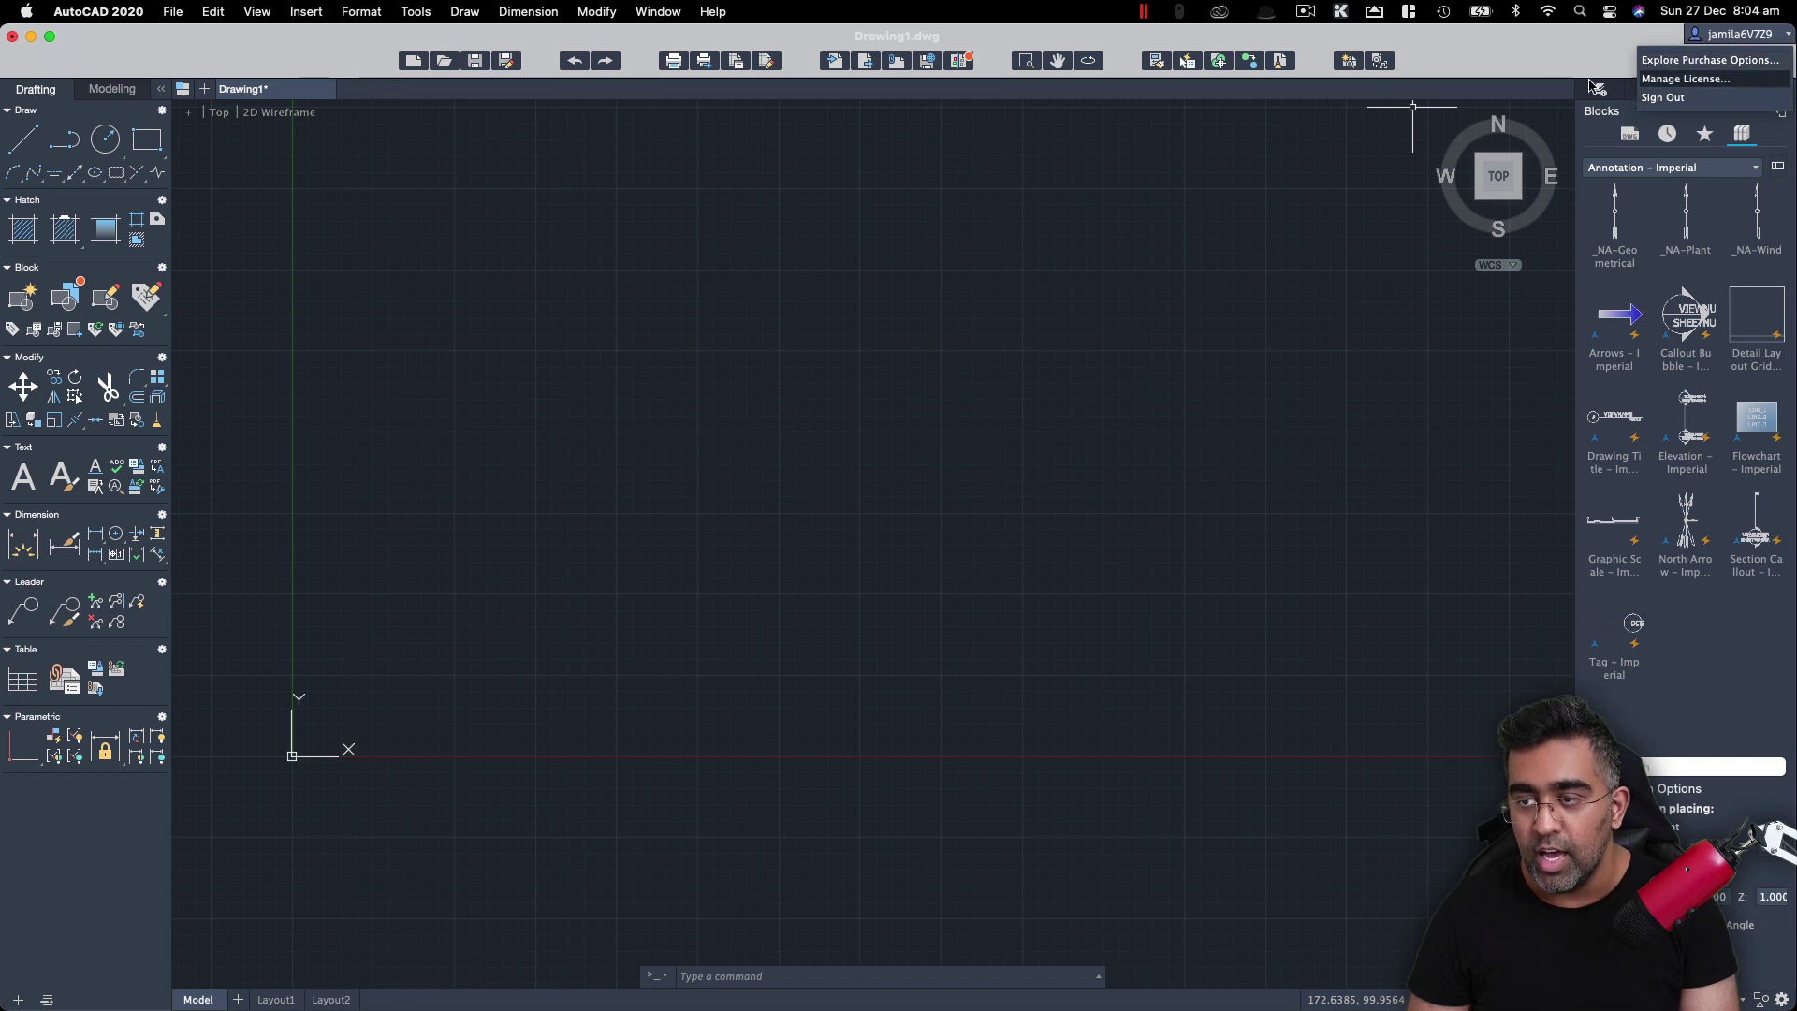
left_click(1555, 61)
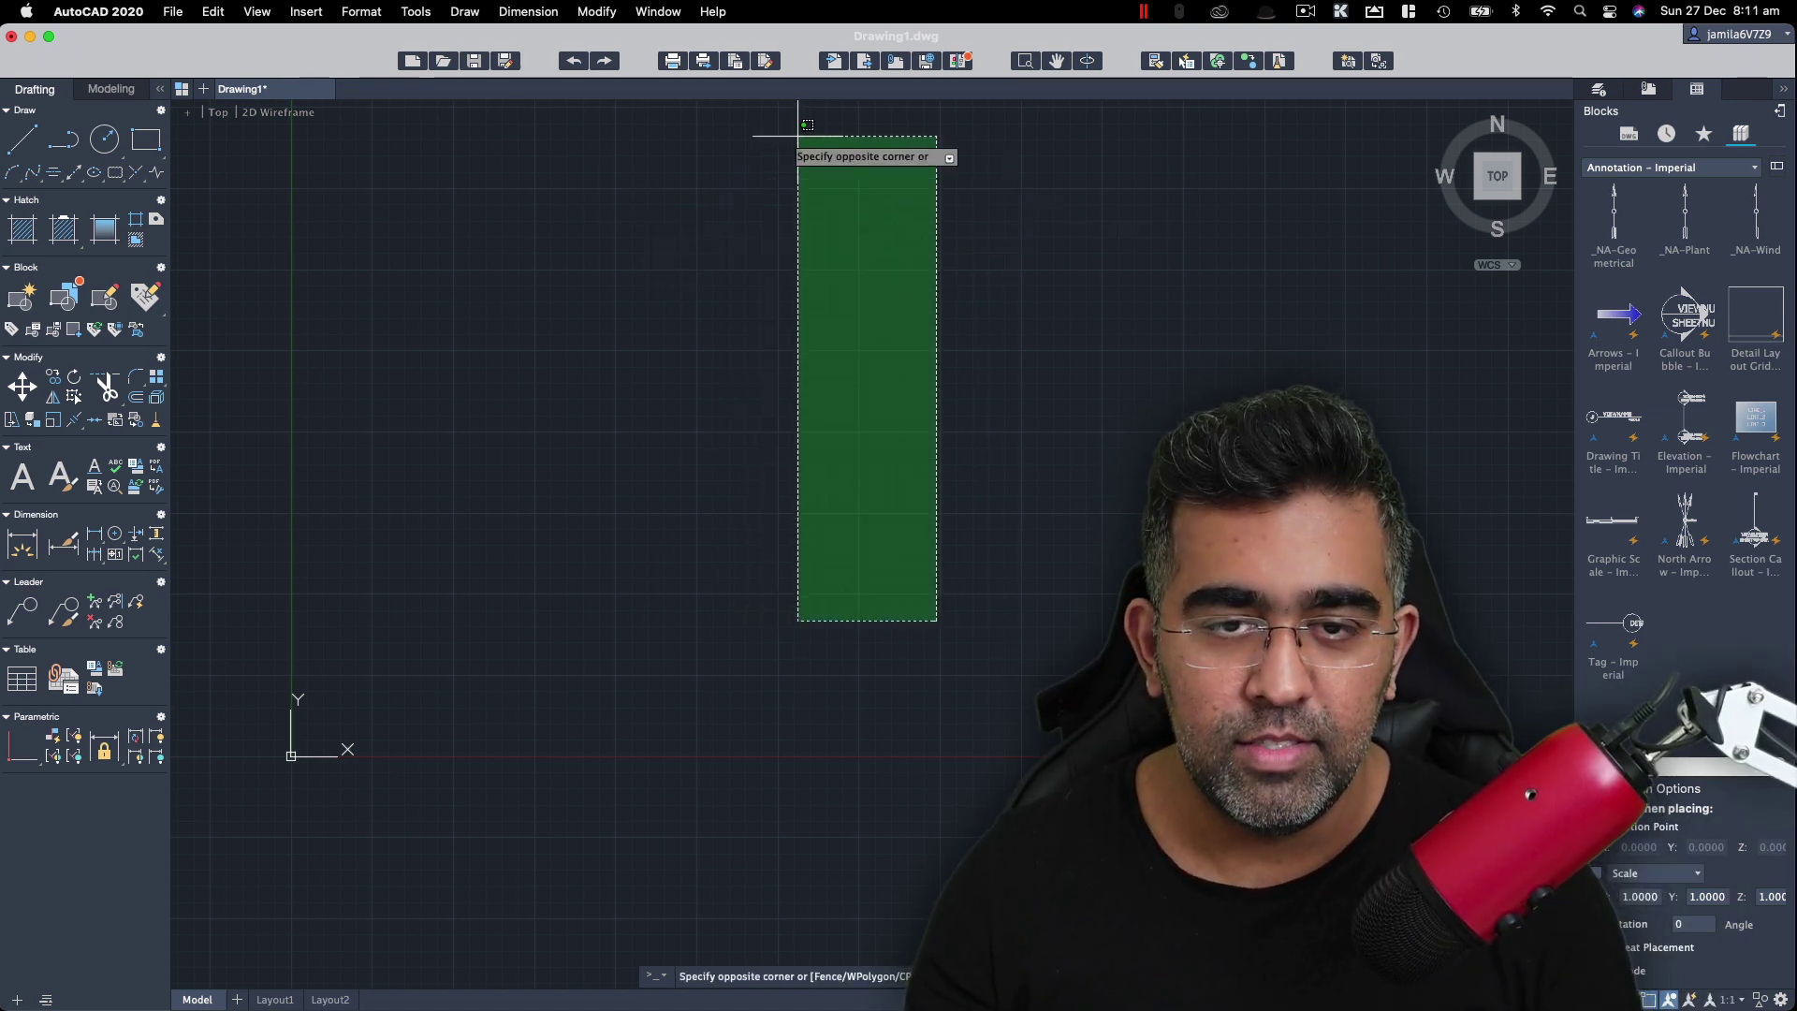
left_click(823, 195)
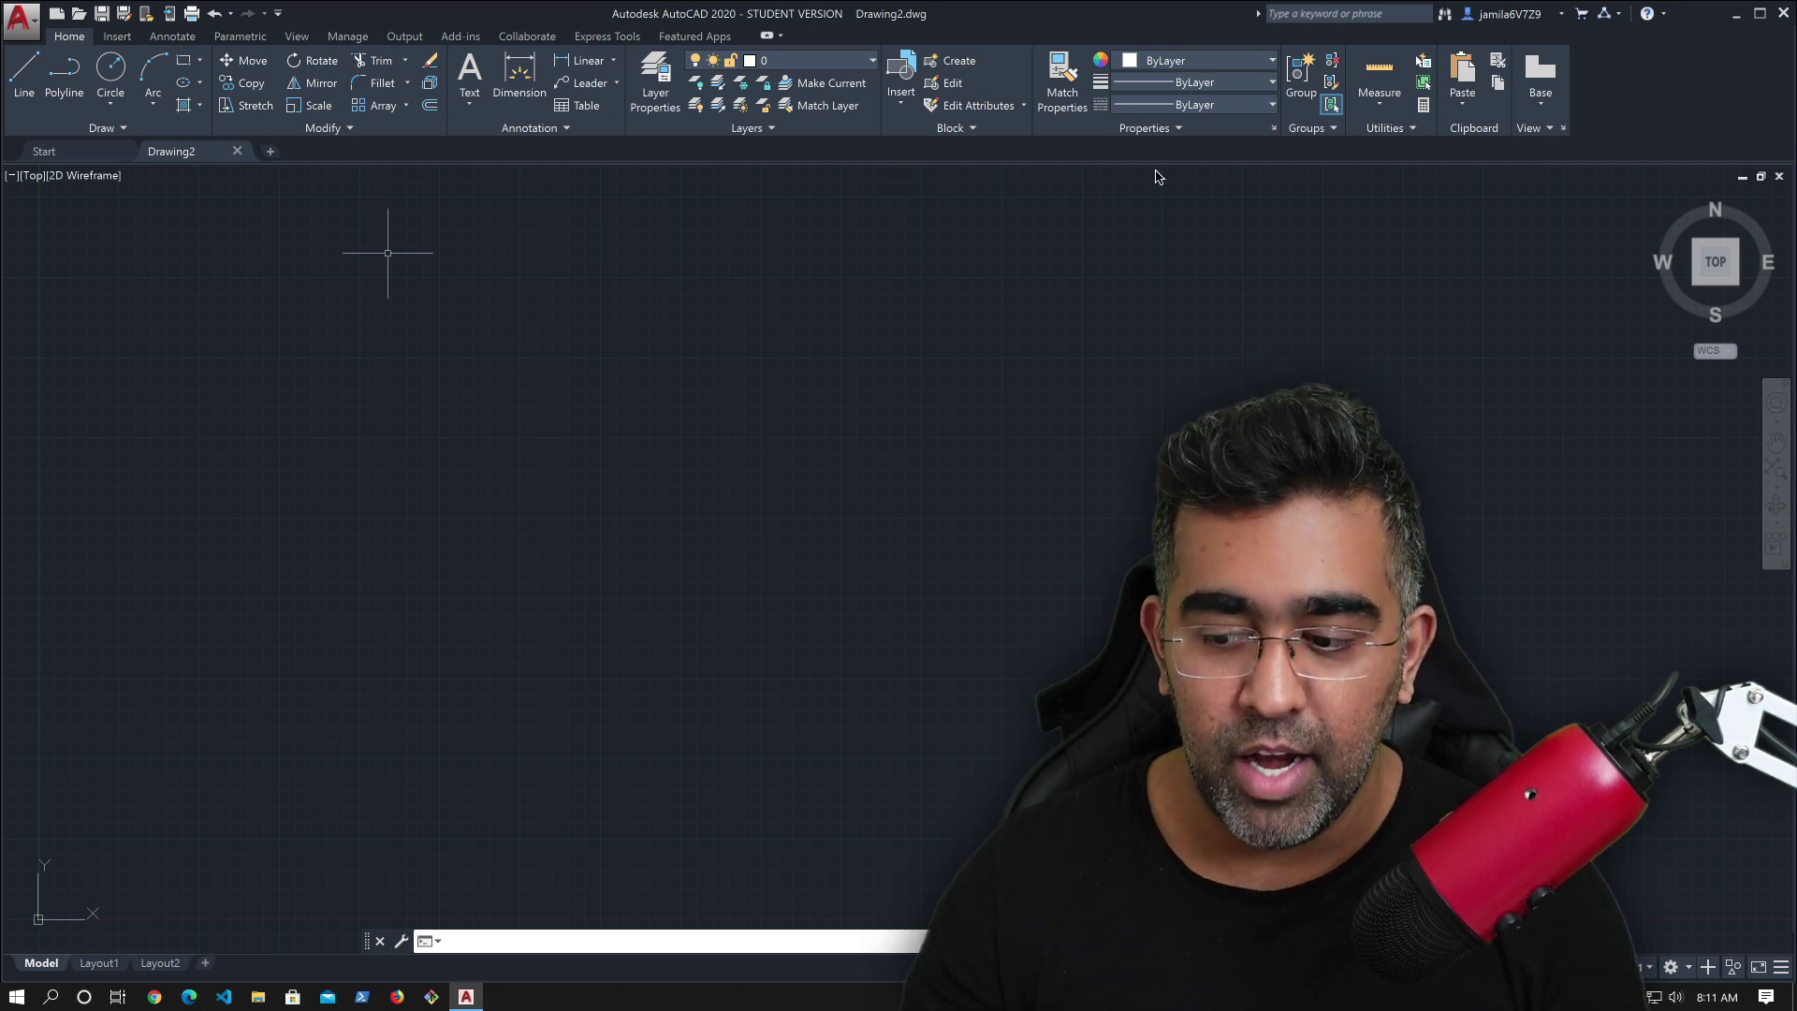
Step: Switch to AutoCAD for Windows and examine the status bar customization options, such as Graphics Performance
left_click(1780, 970)
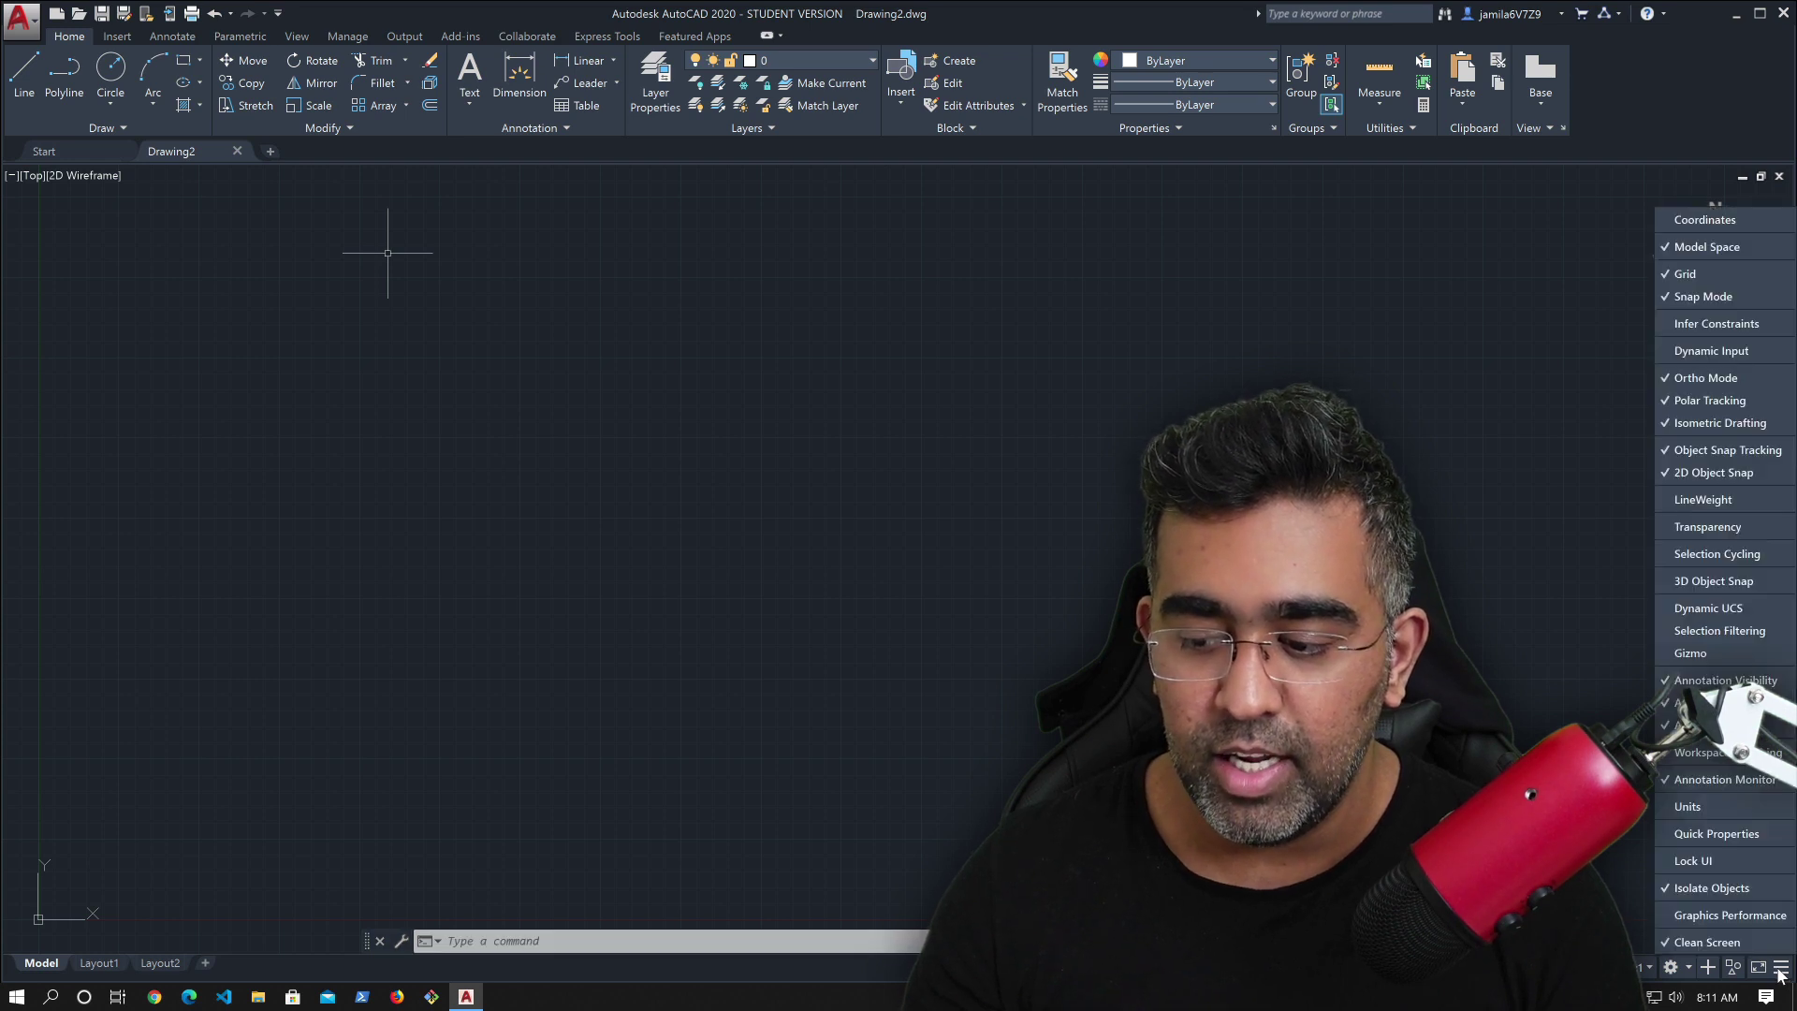
left_click(1718, 916)
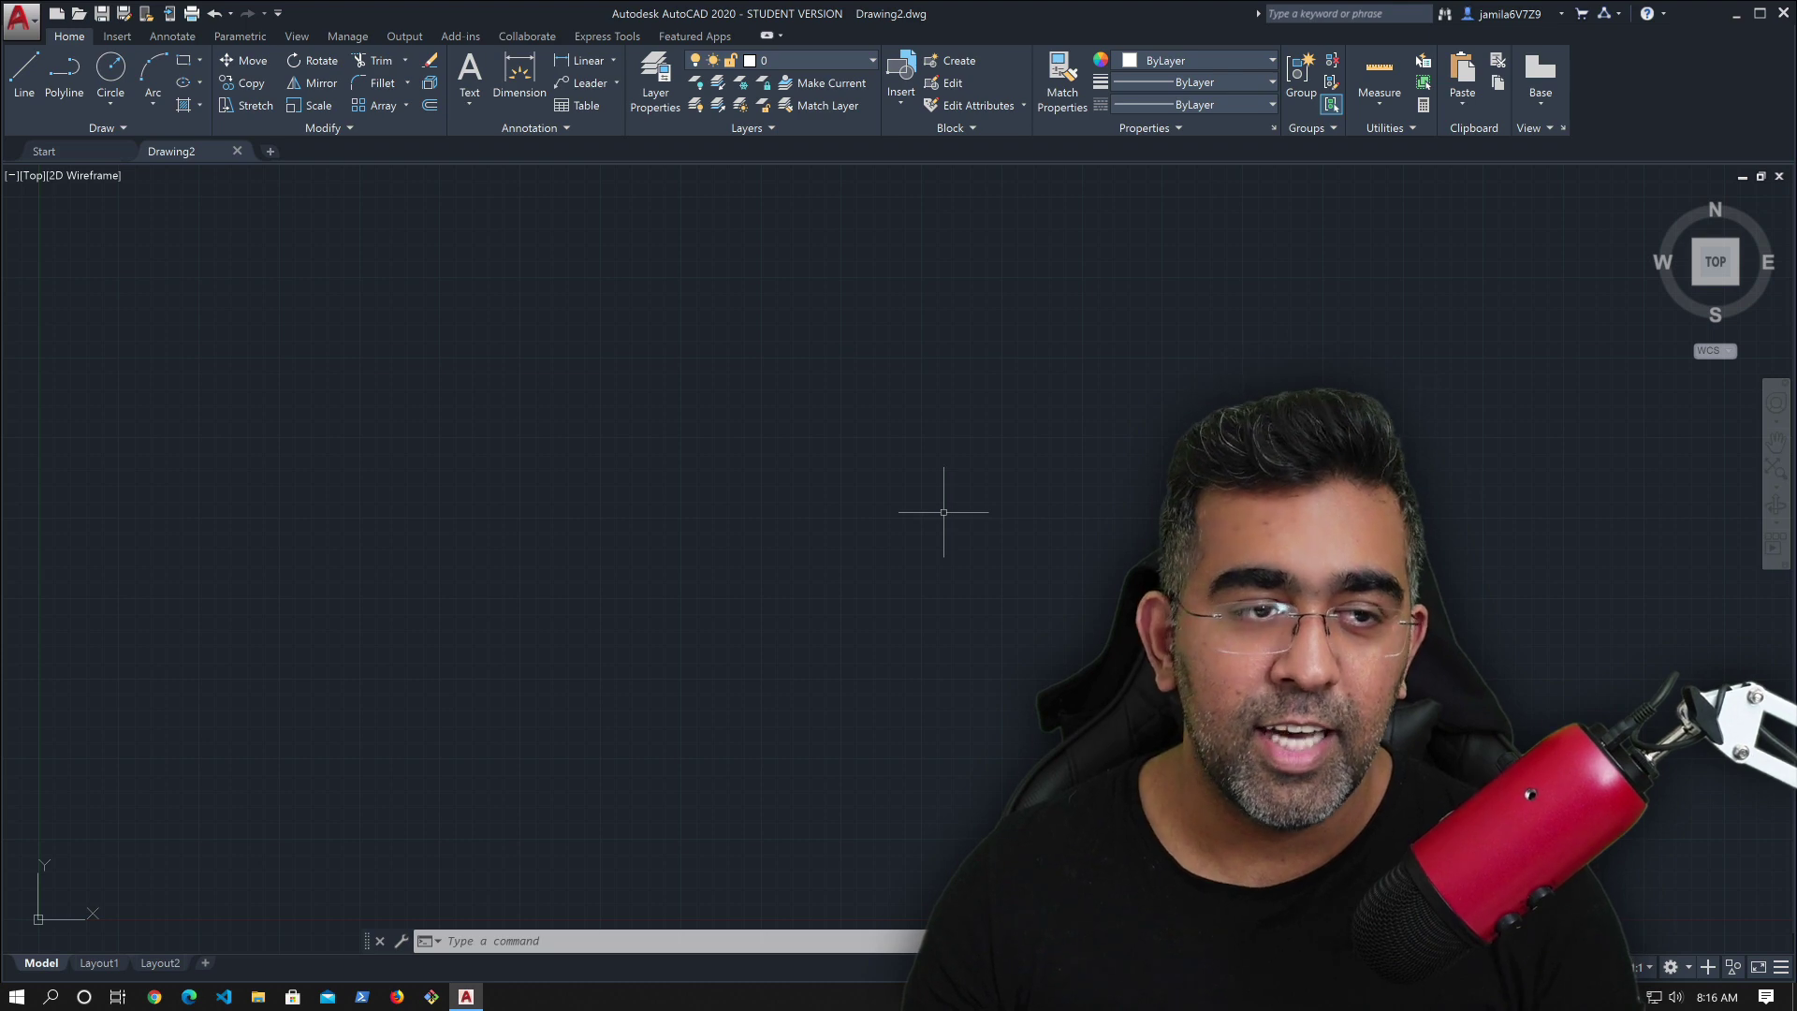
left_click(803, 321)
left_click(1012, 456)
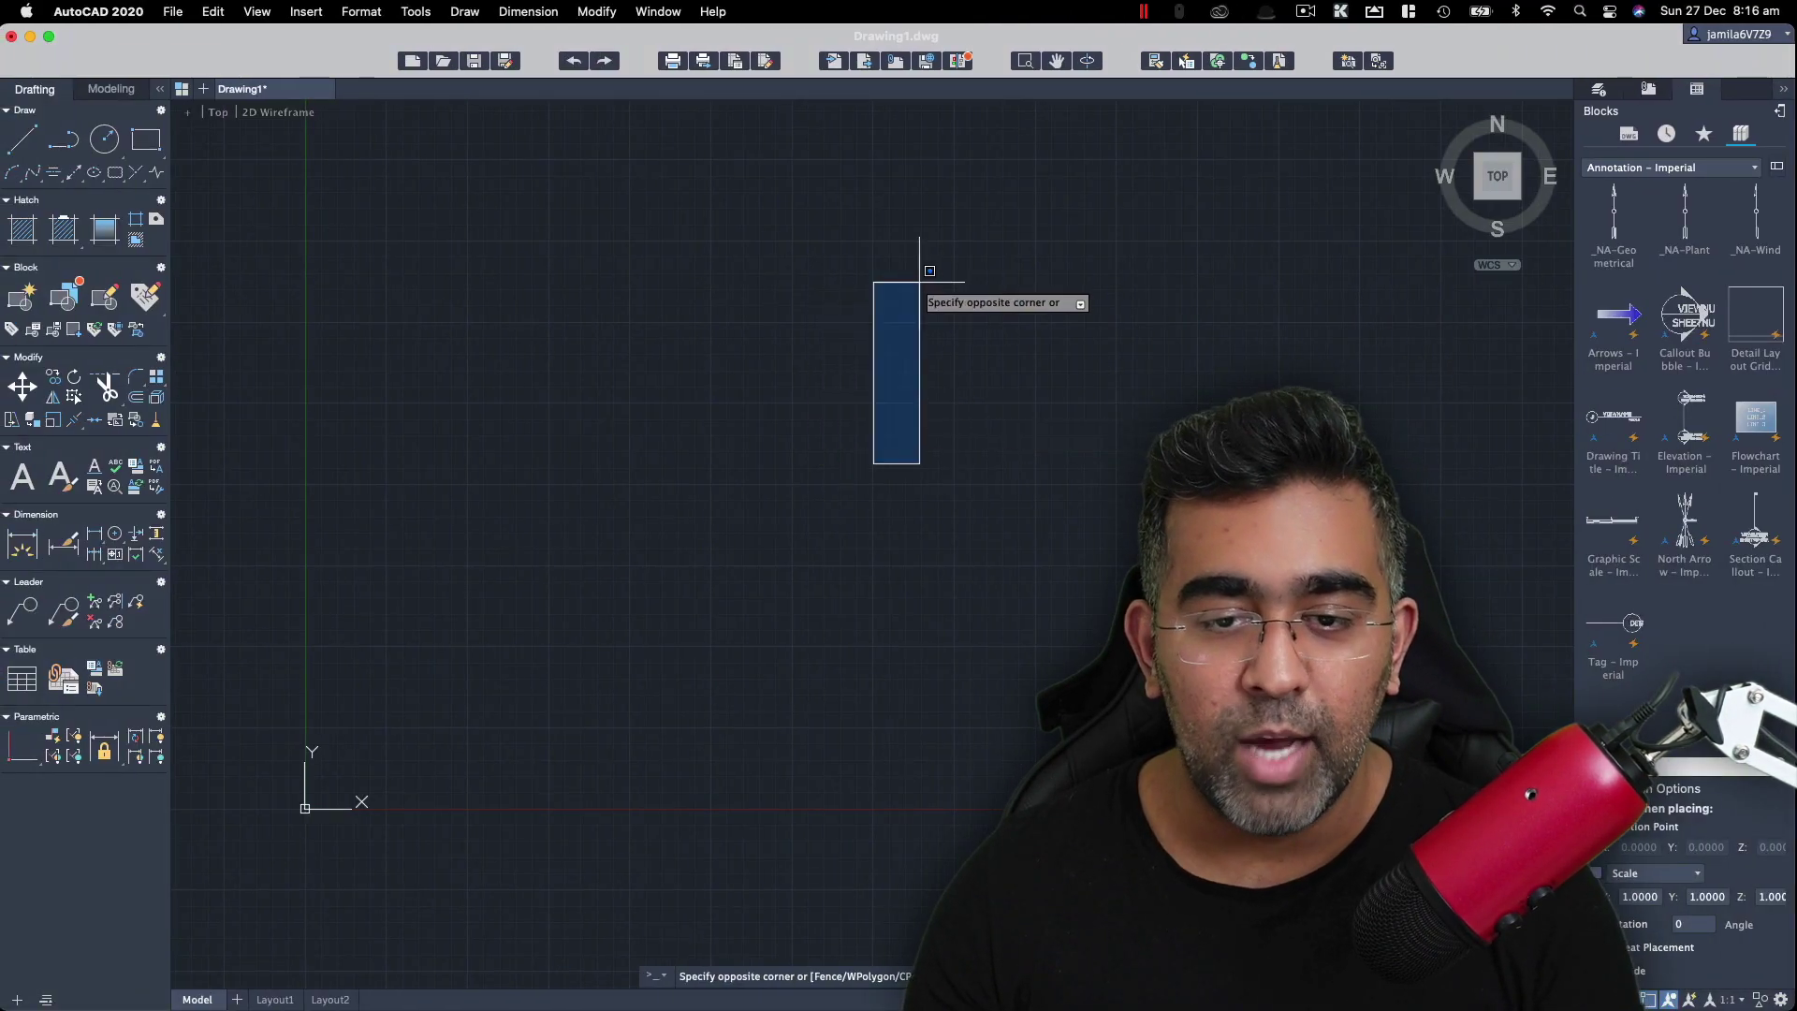
left_click(915, 281)
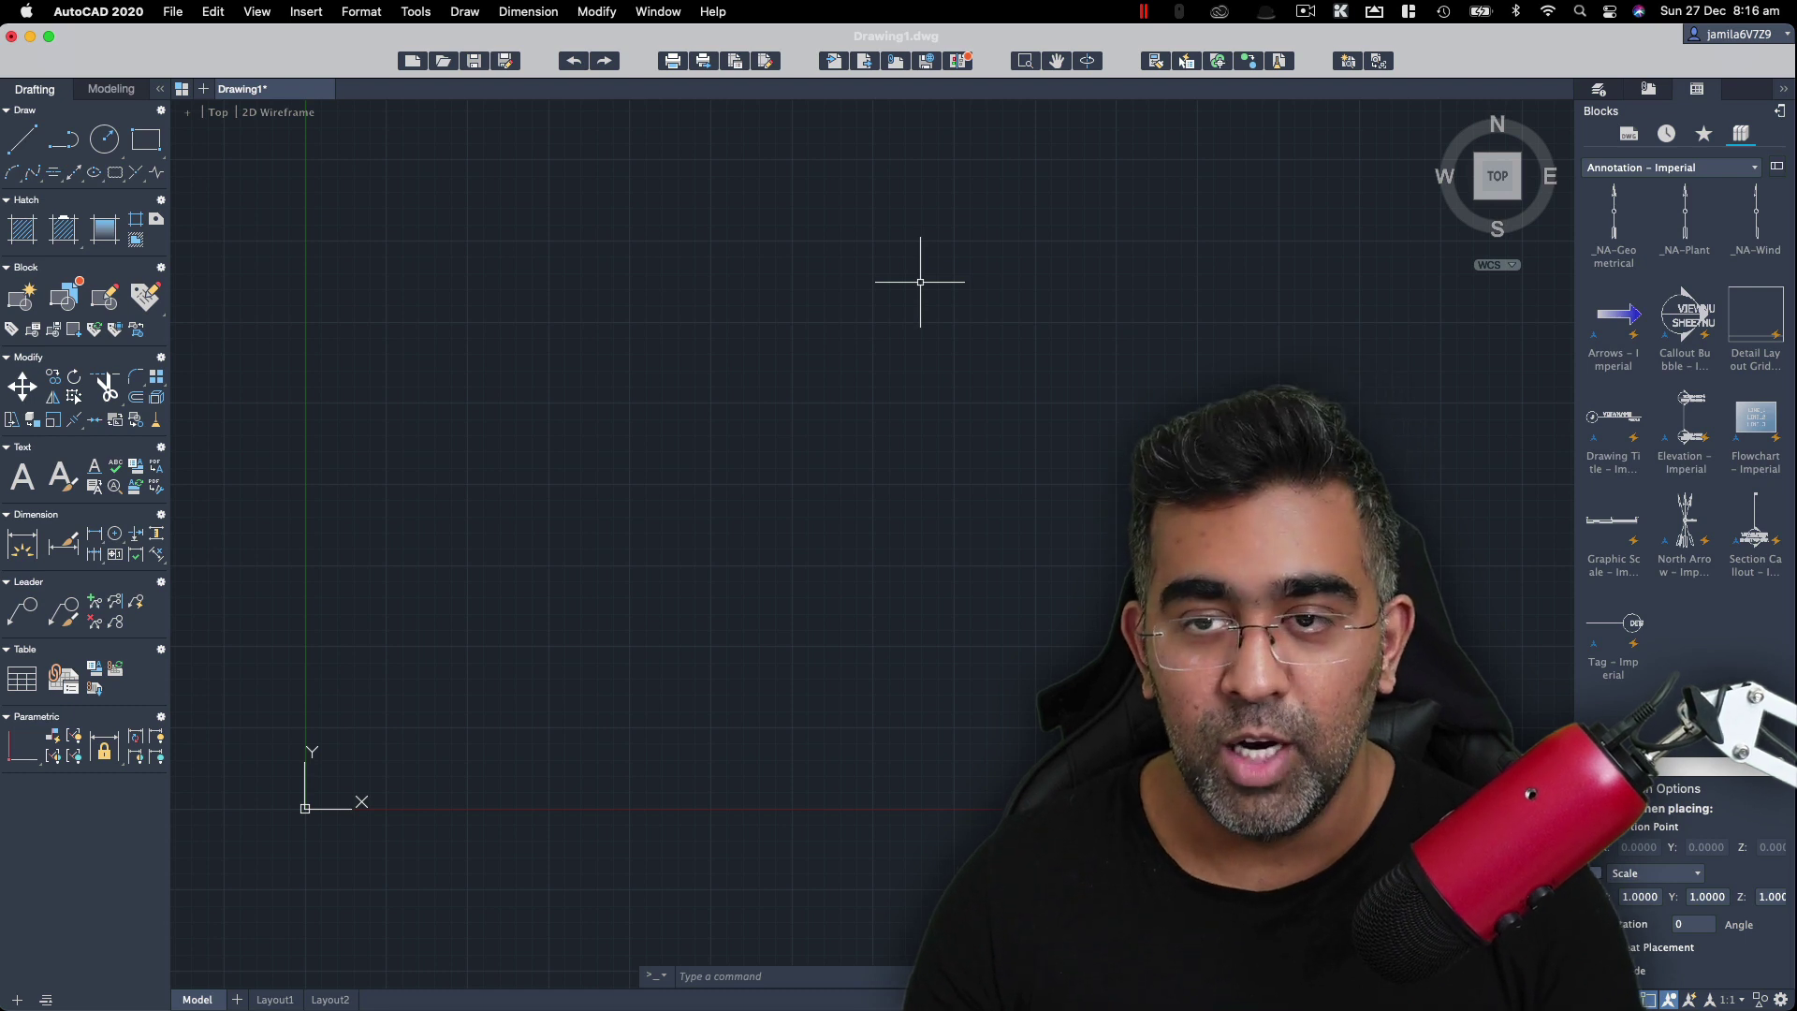
left_click(920, 281)
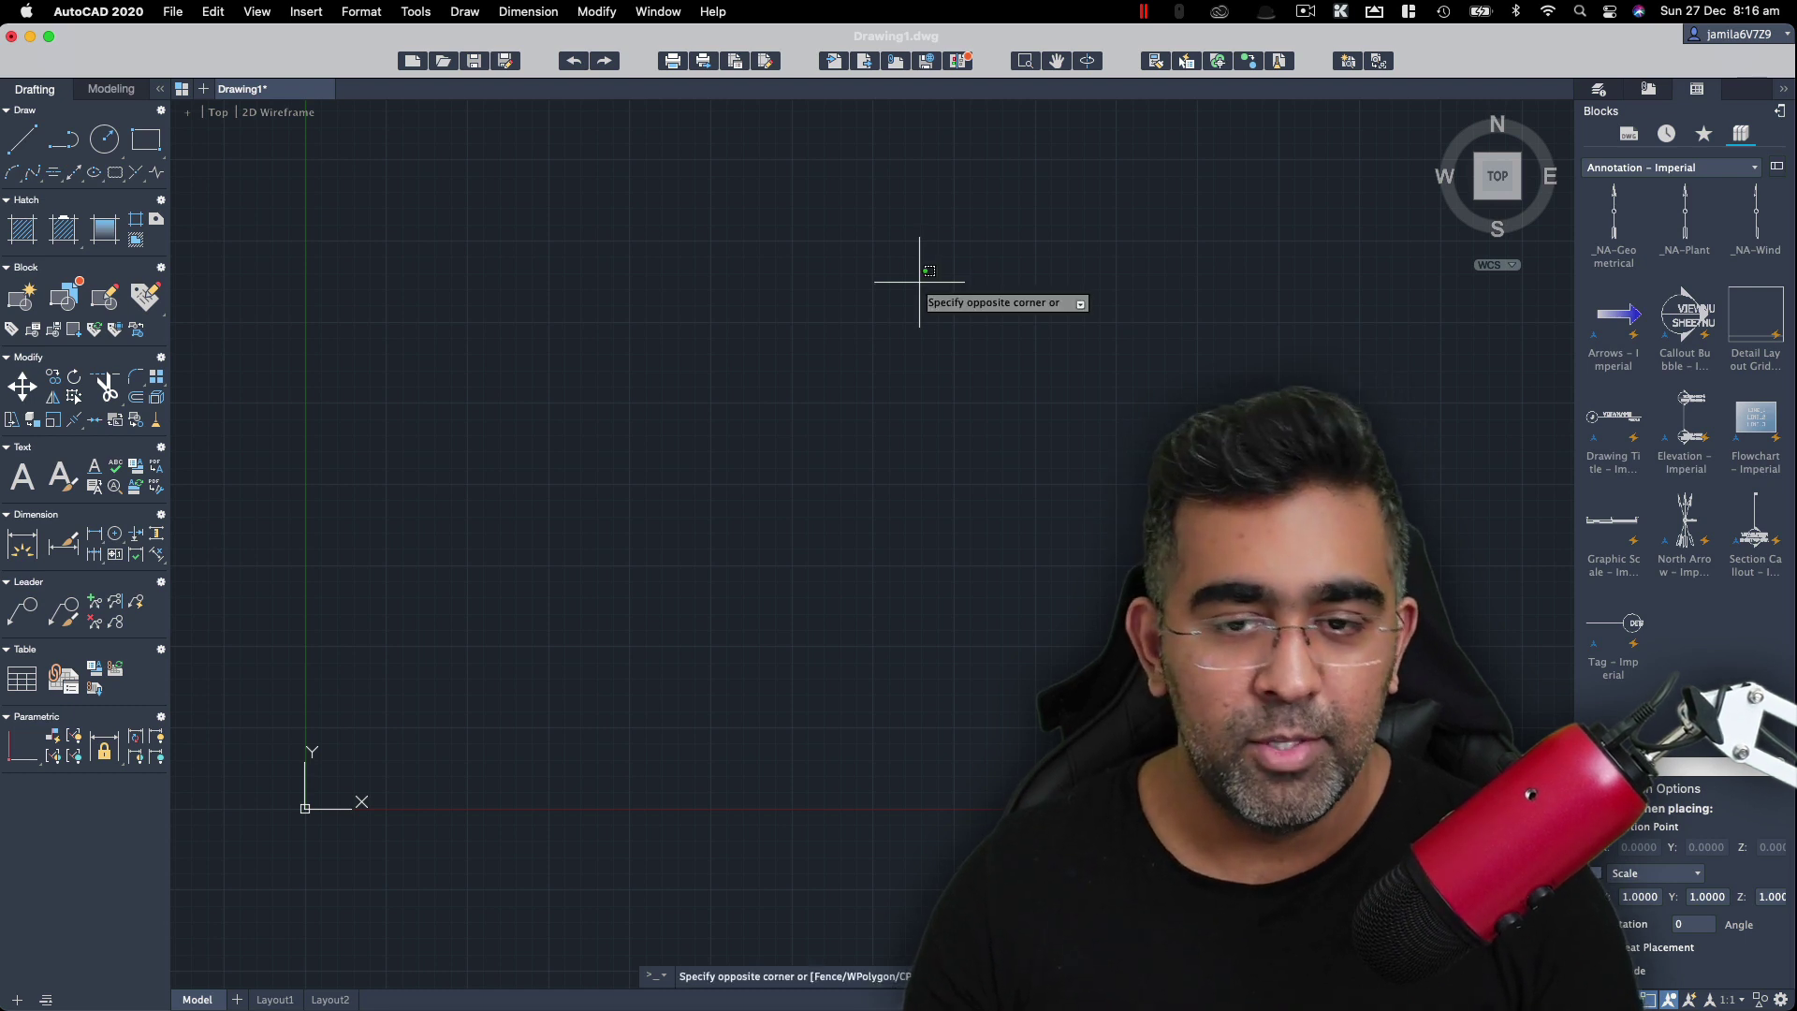
left_click(626, 604)
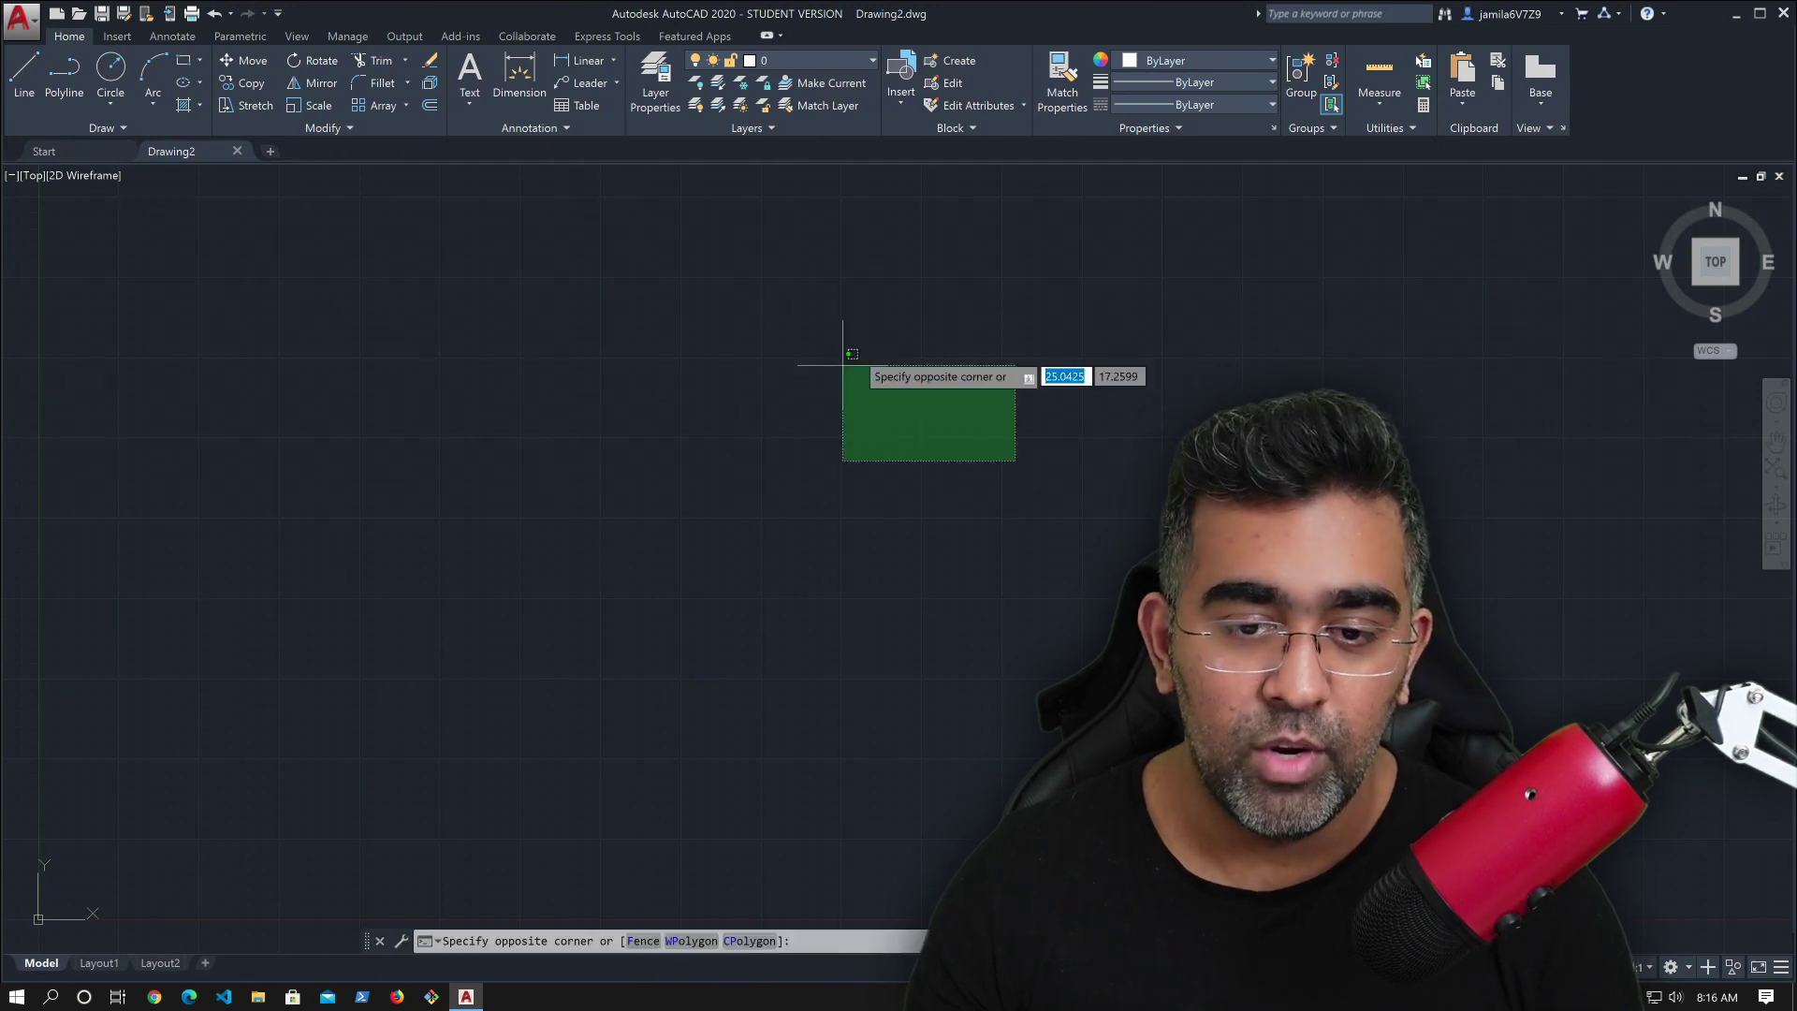
left_click(936, 236)
left_click(810, 257)
left_click(465, 601)
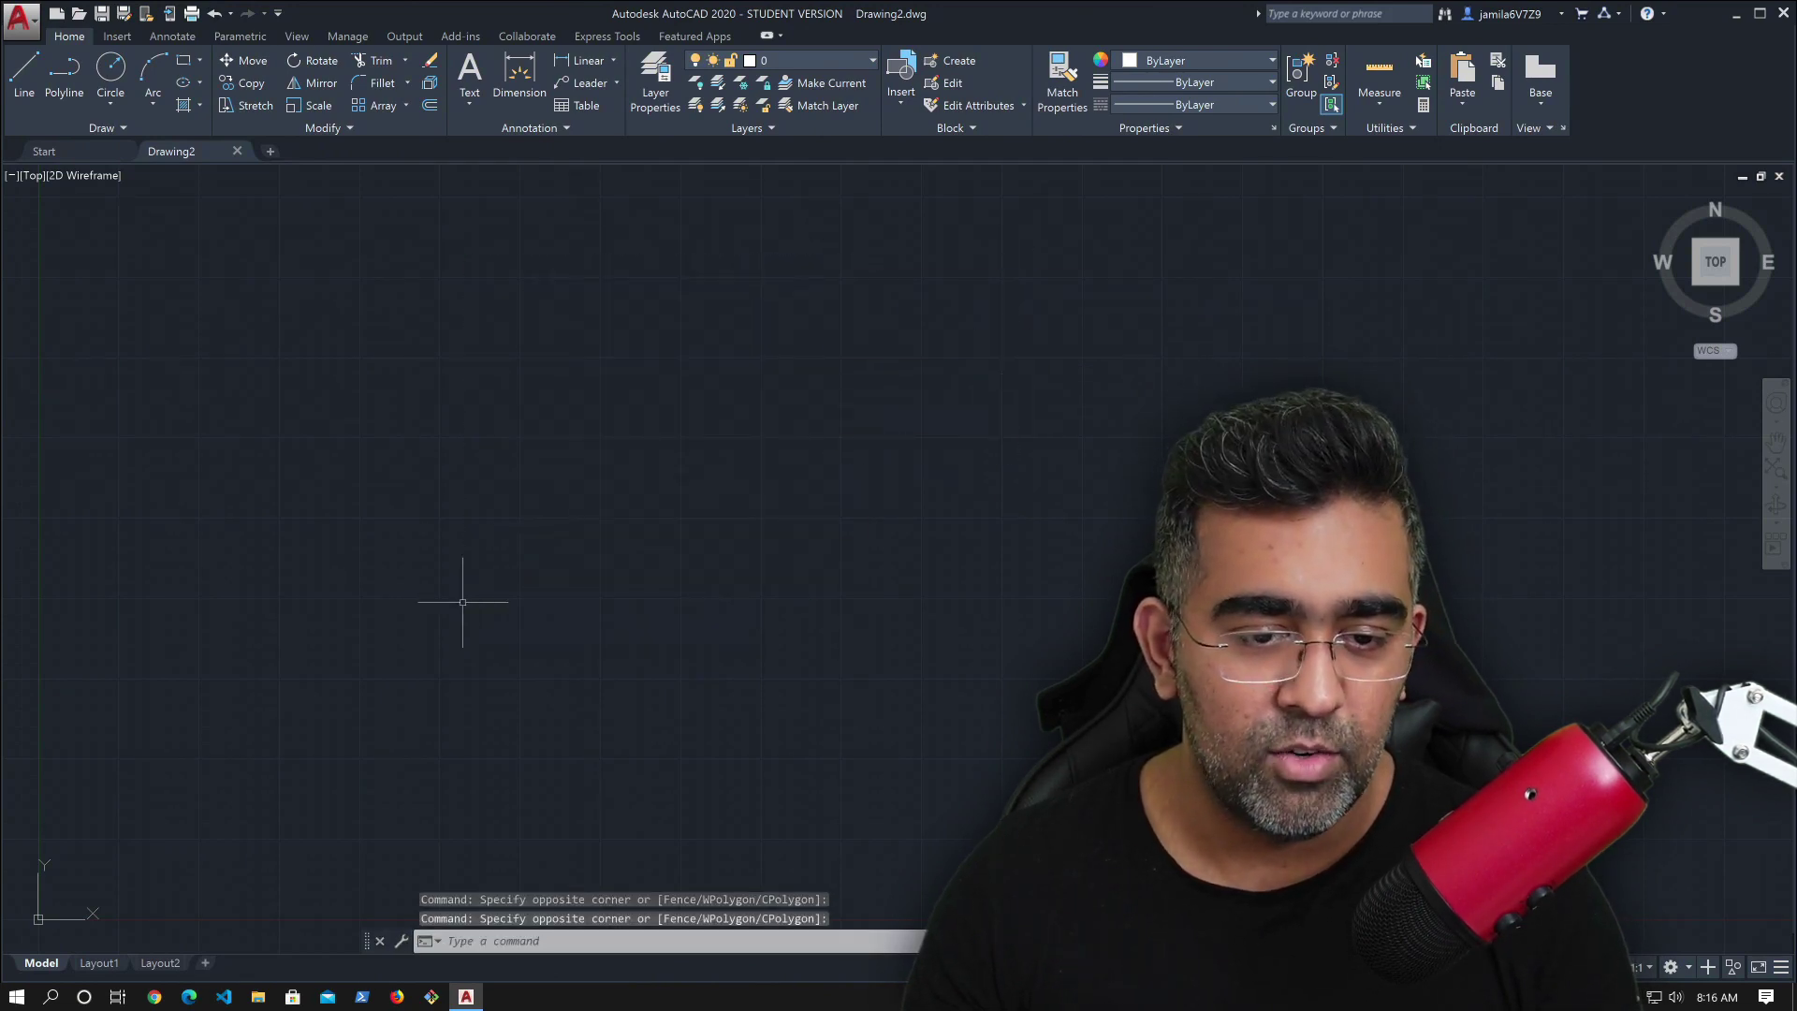
left_click(632, 328)
left_click(924, 546)
left_click(1263, 321)
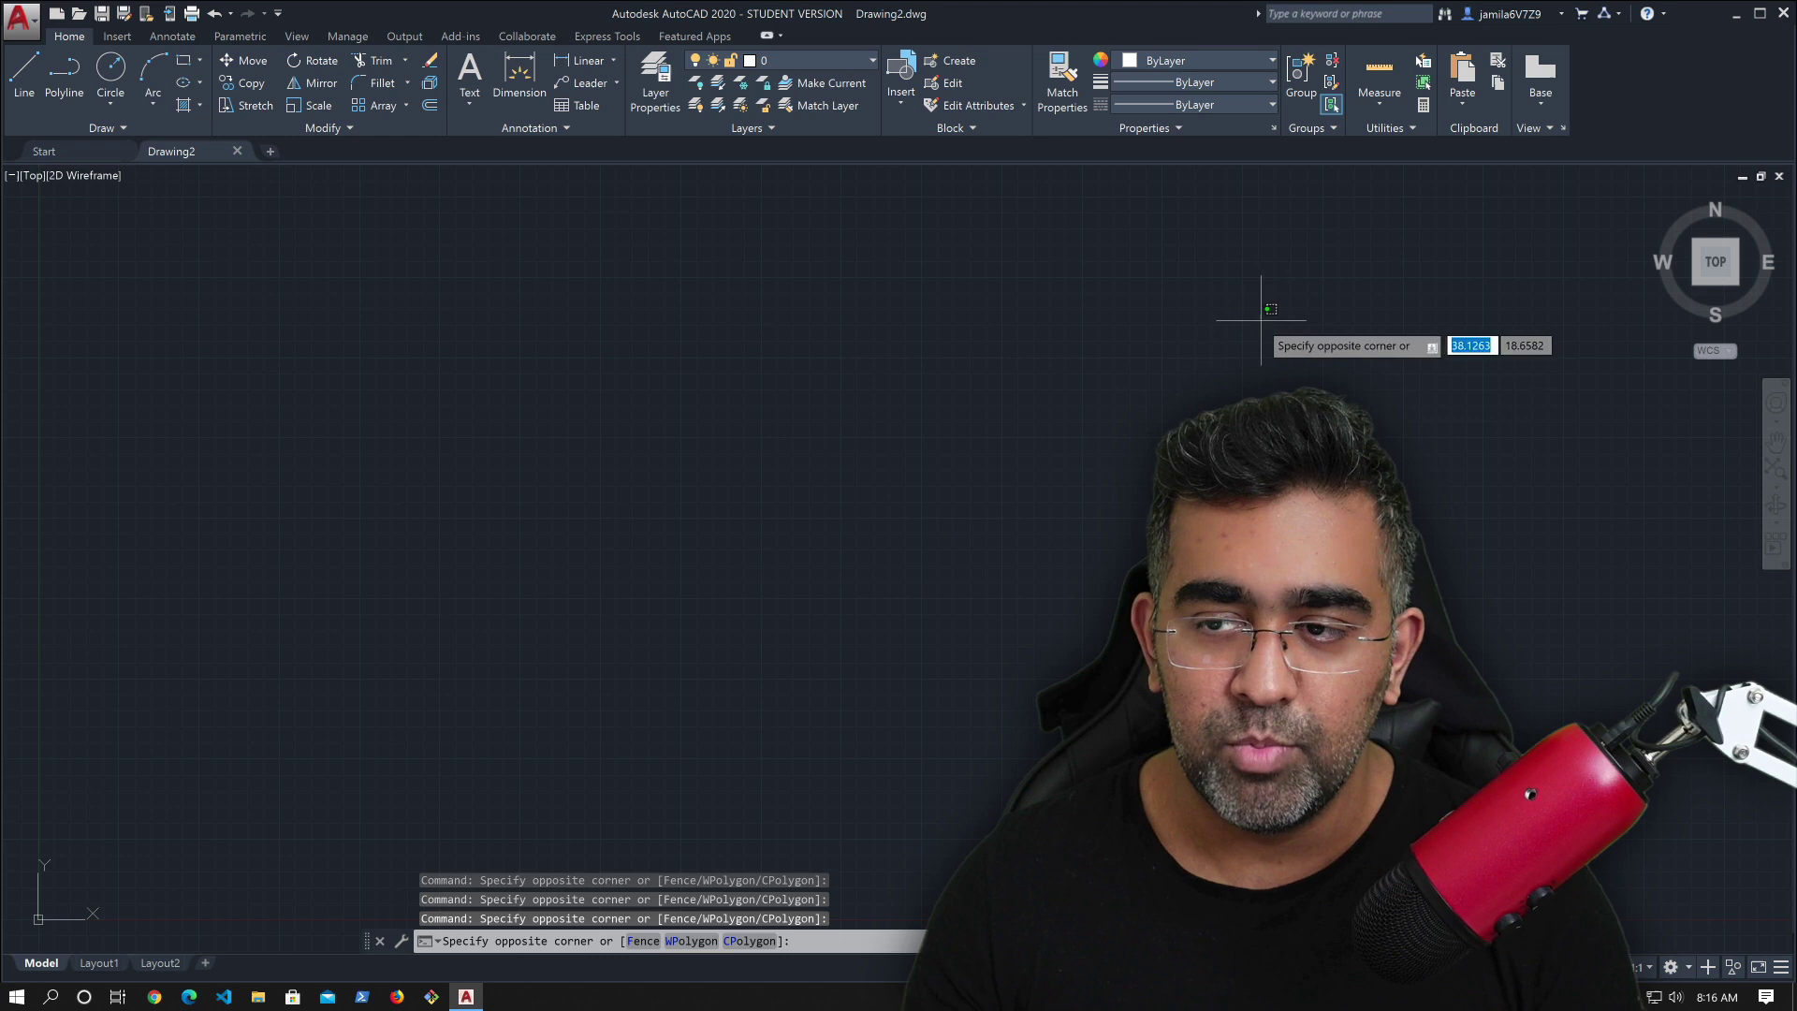
left_click(750, 614)
left_click(623, 402)
left_click(913, 669)
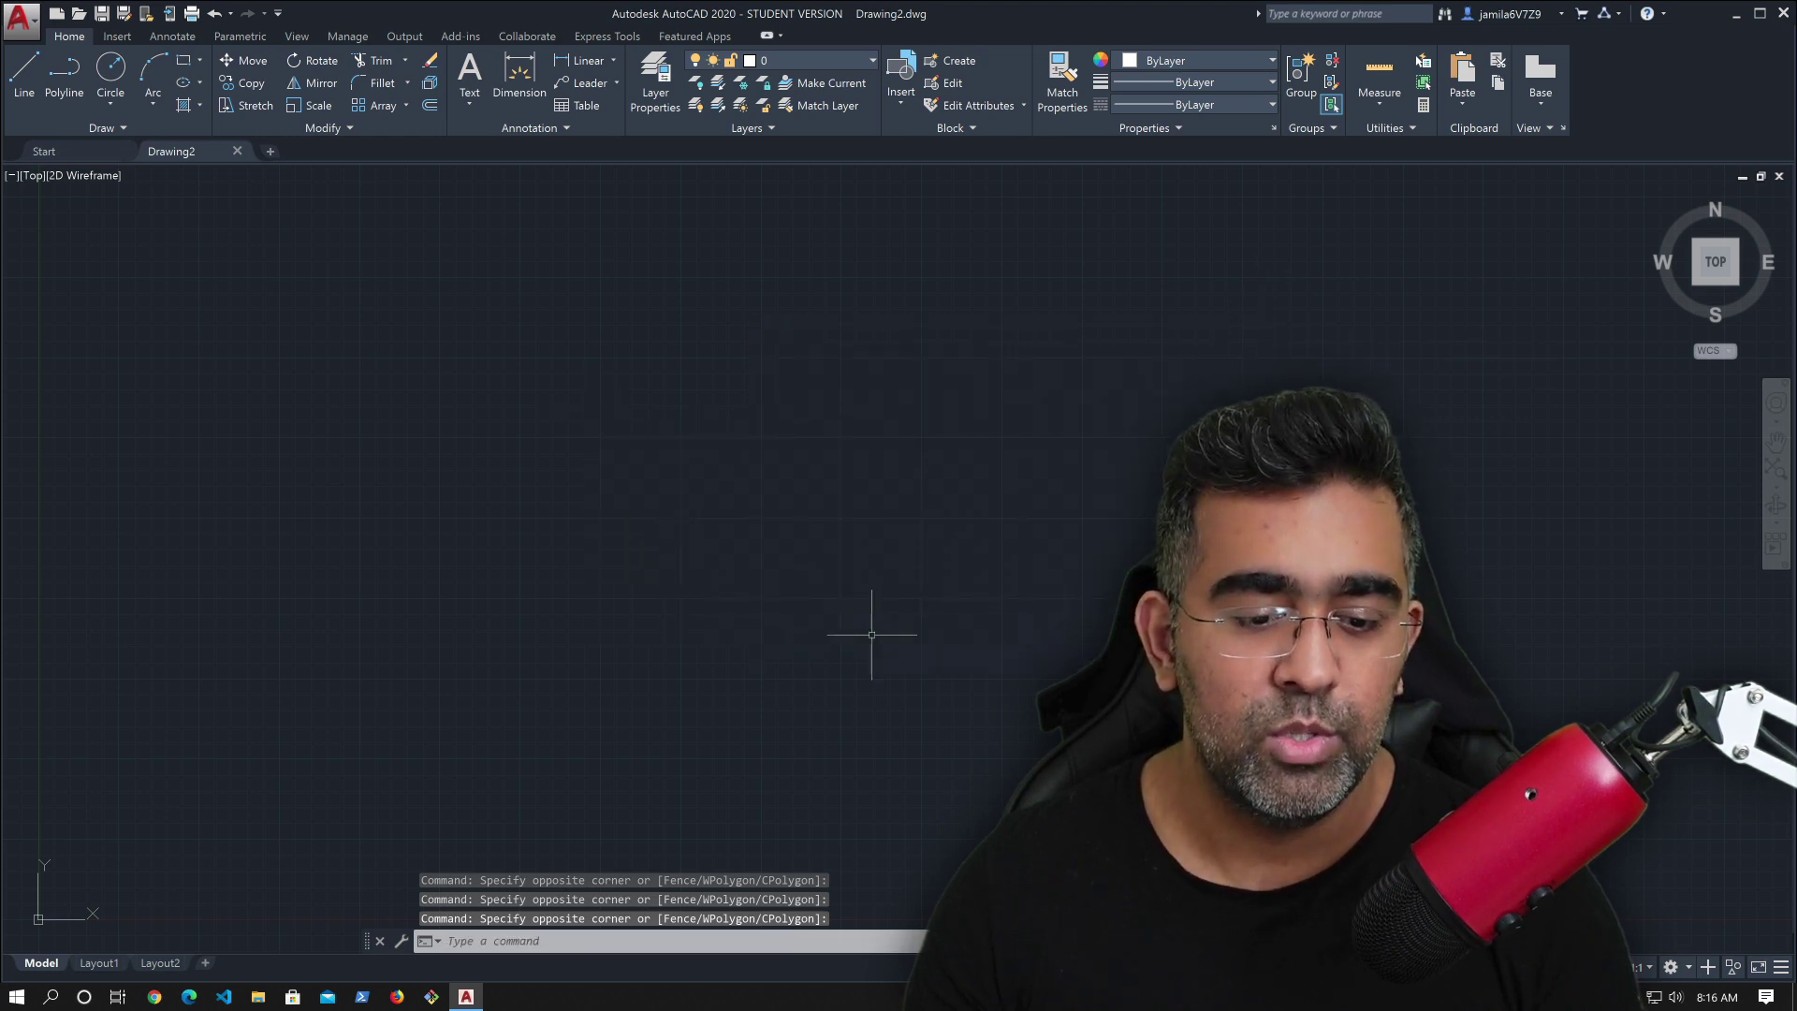
left_click_drag(1198, 367, 866, 549)
left_click(777, 344)
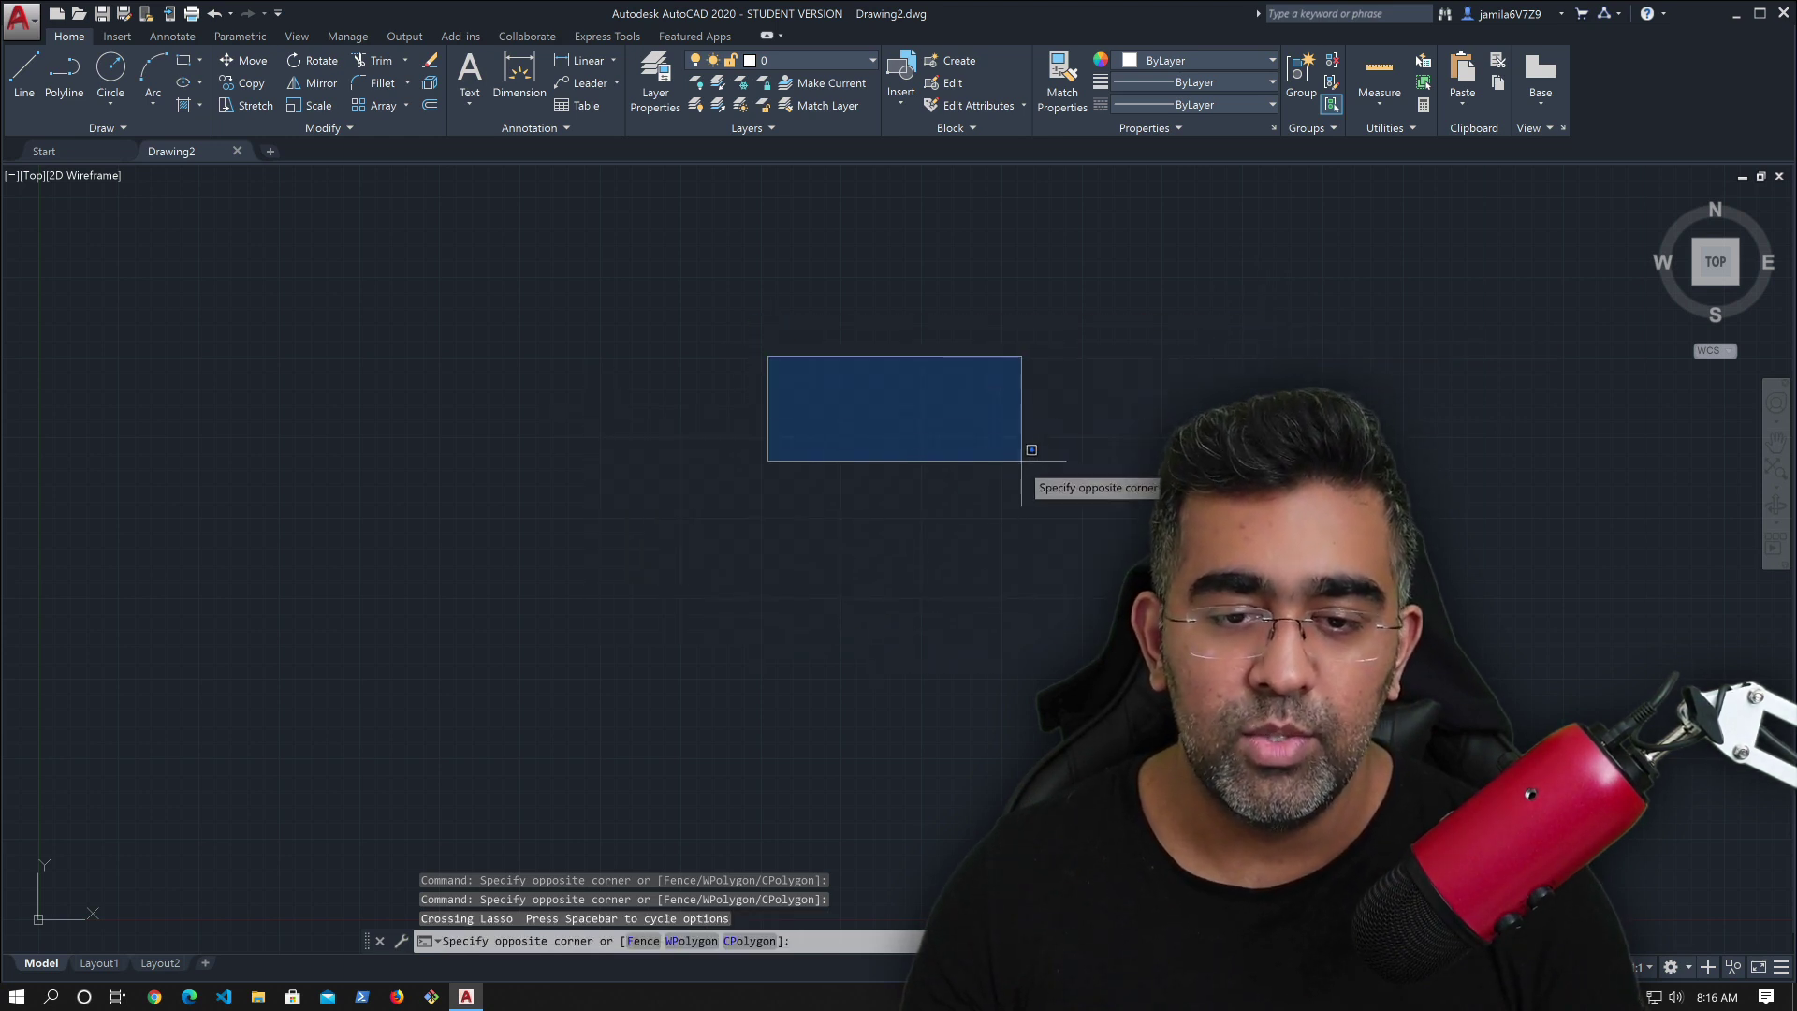
left_click(1025, 518)
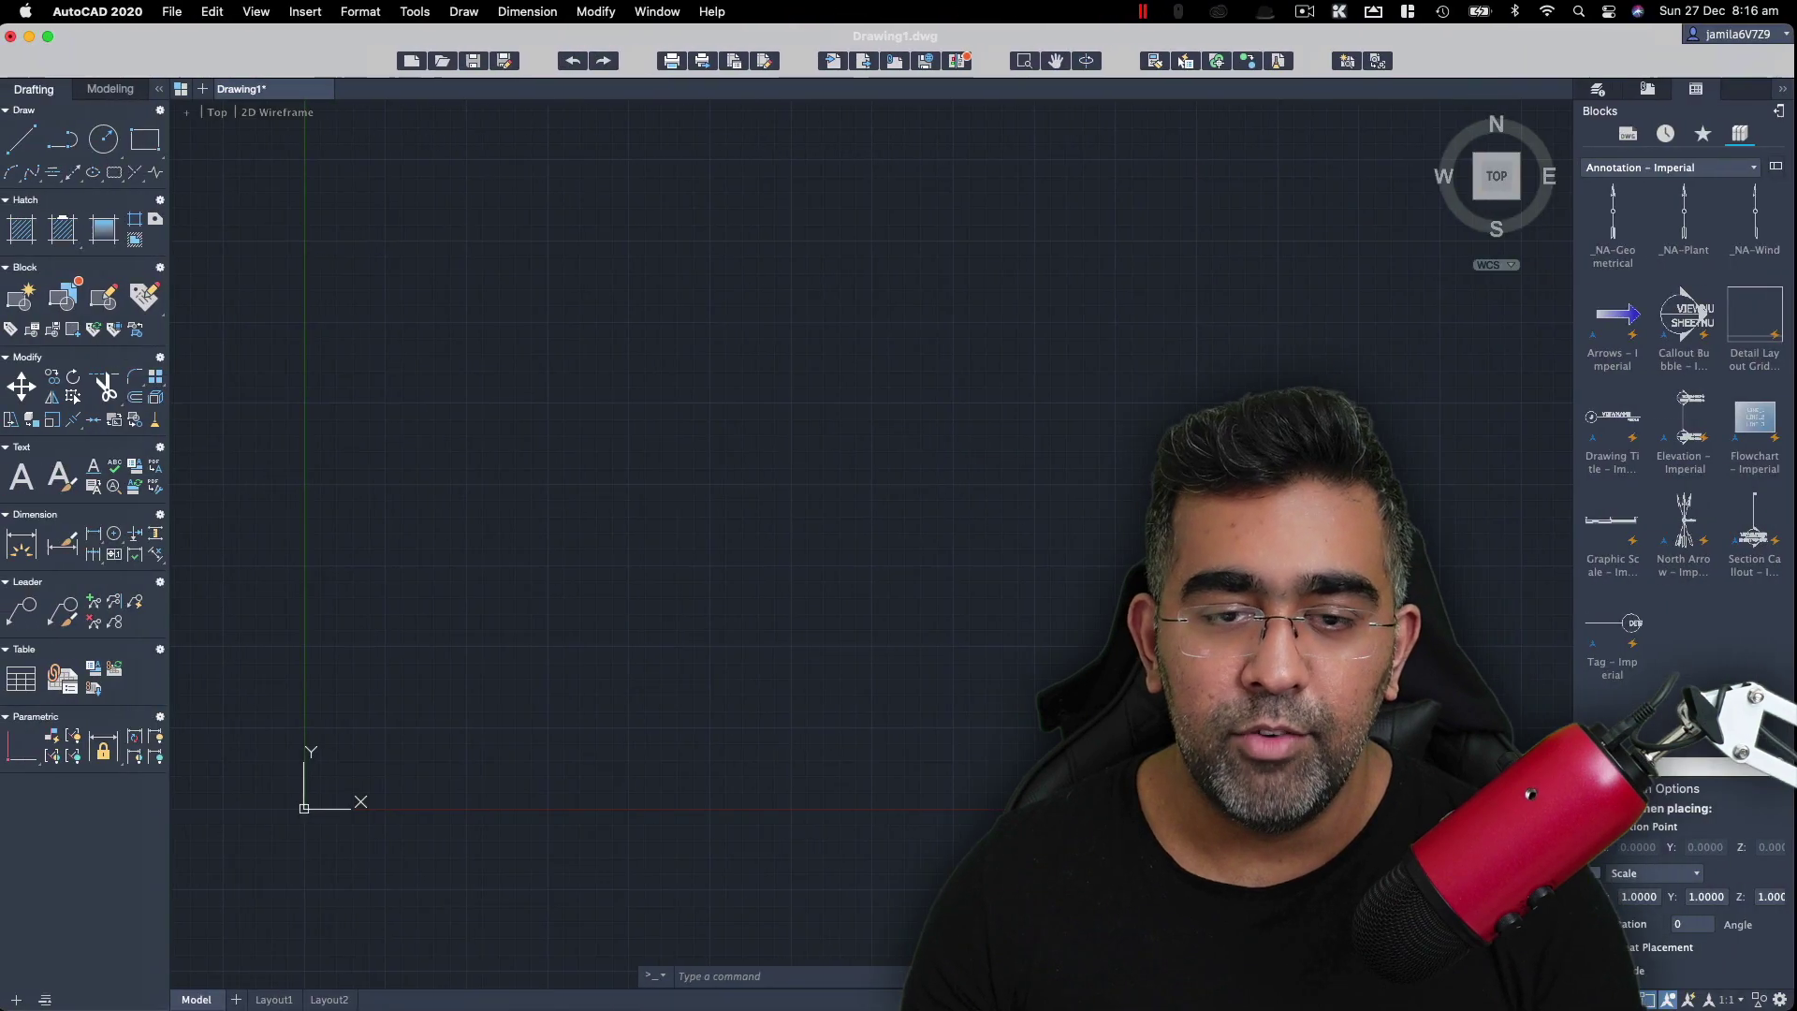
left_click(870, 307)
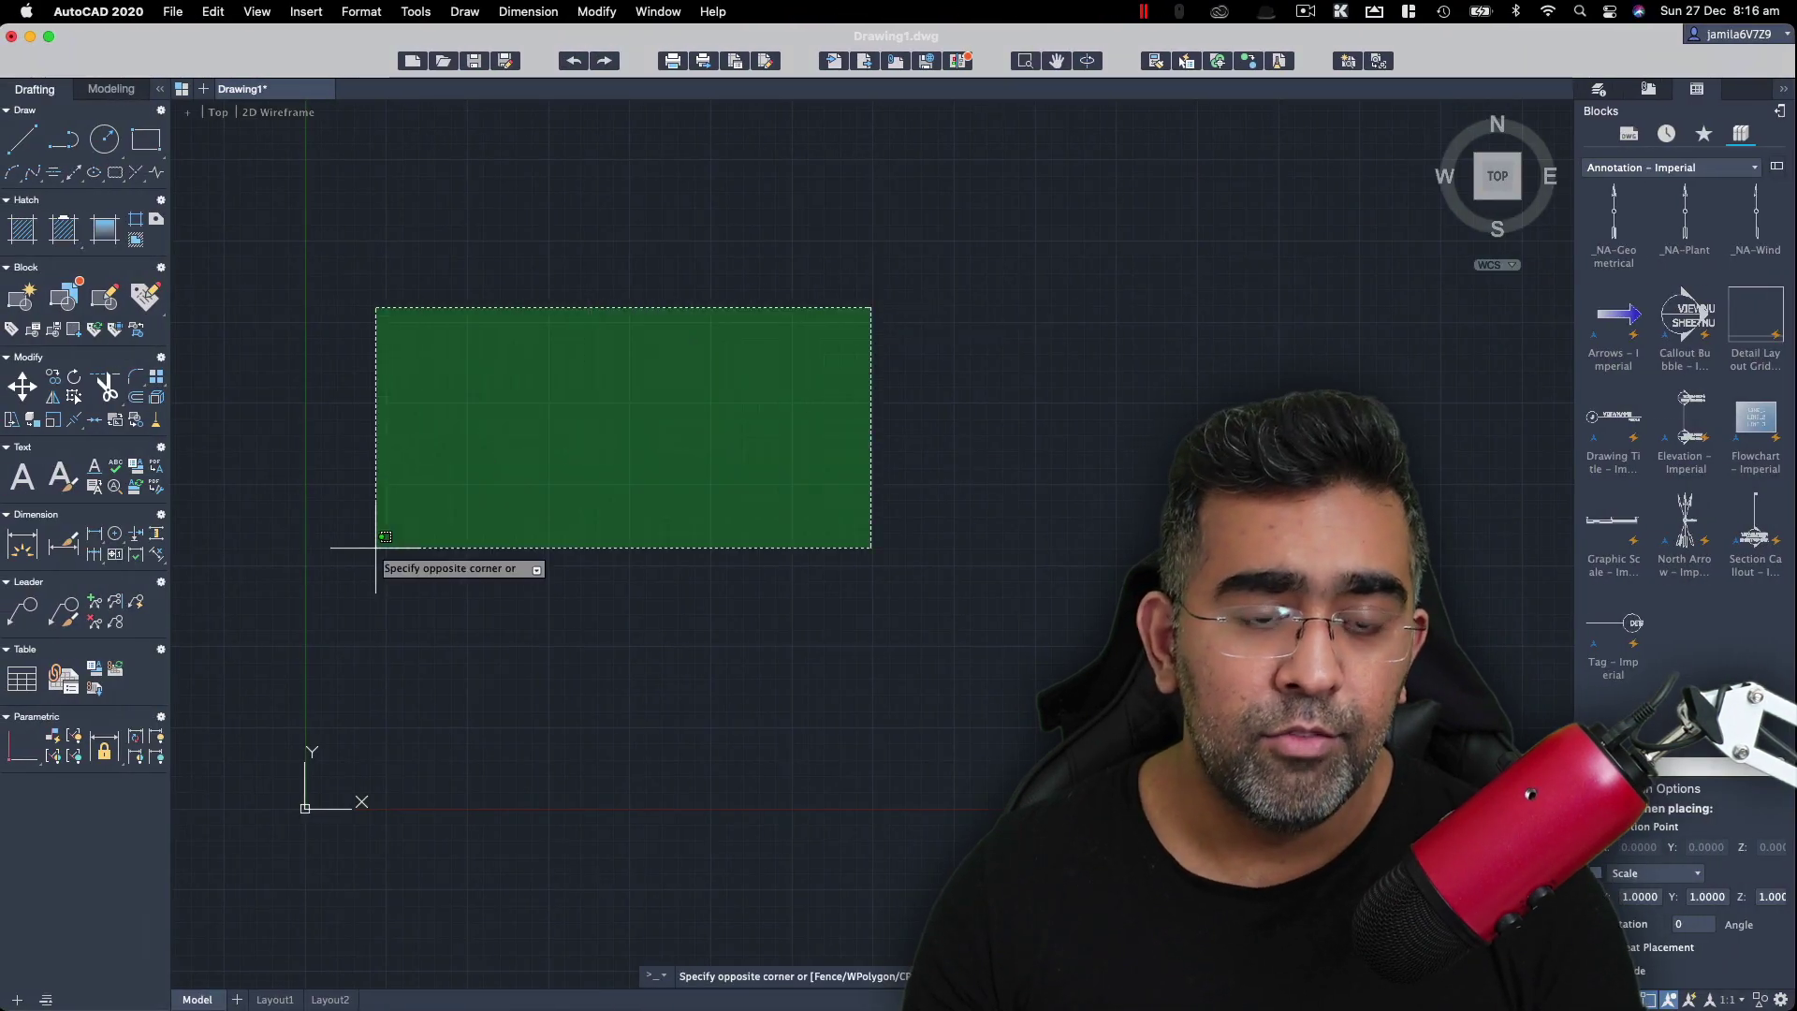
left_click(446, 662)
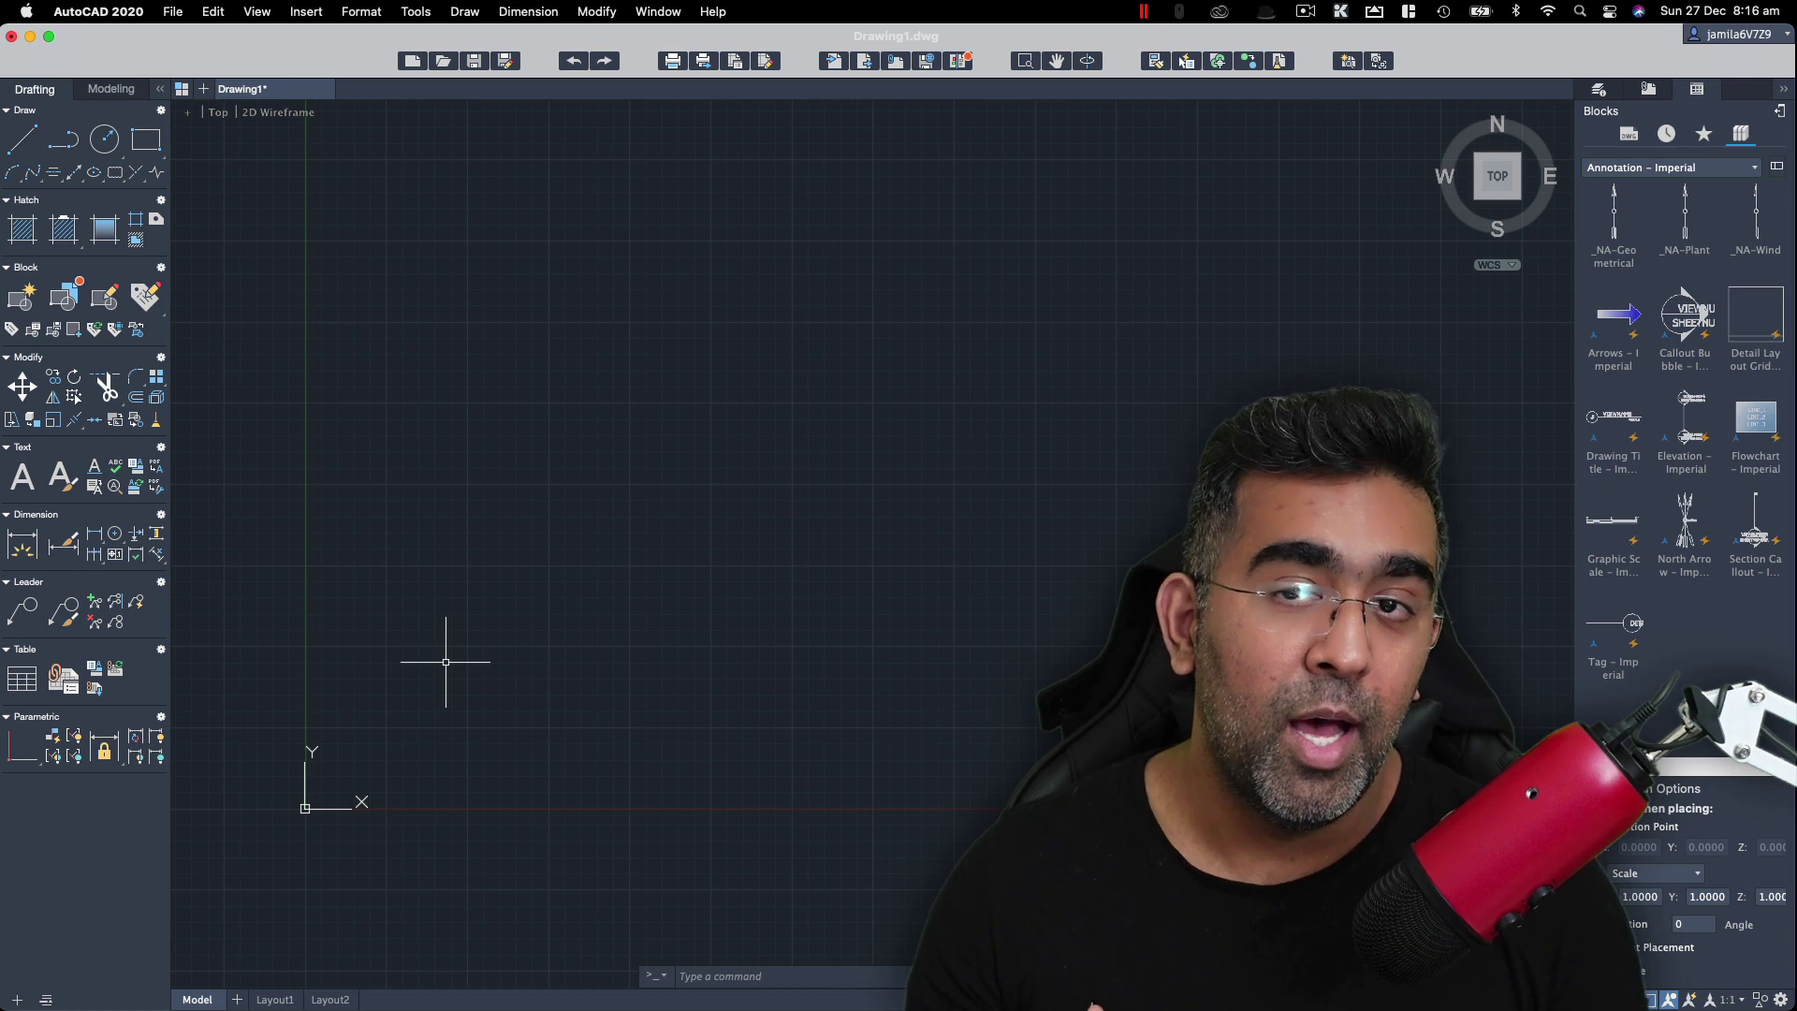
left_click(445, 661)
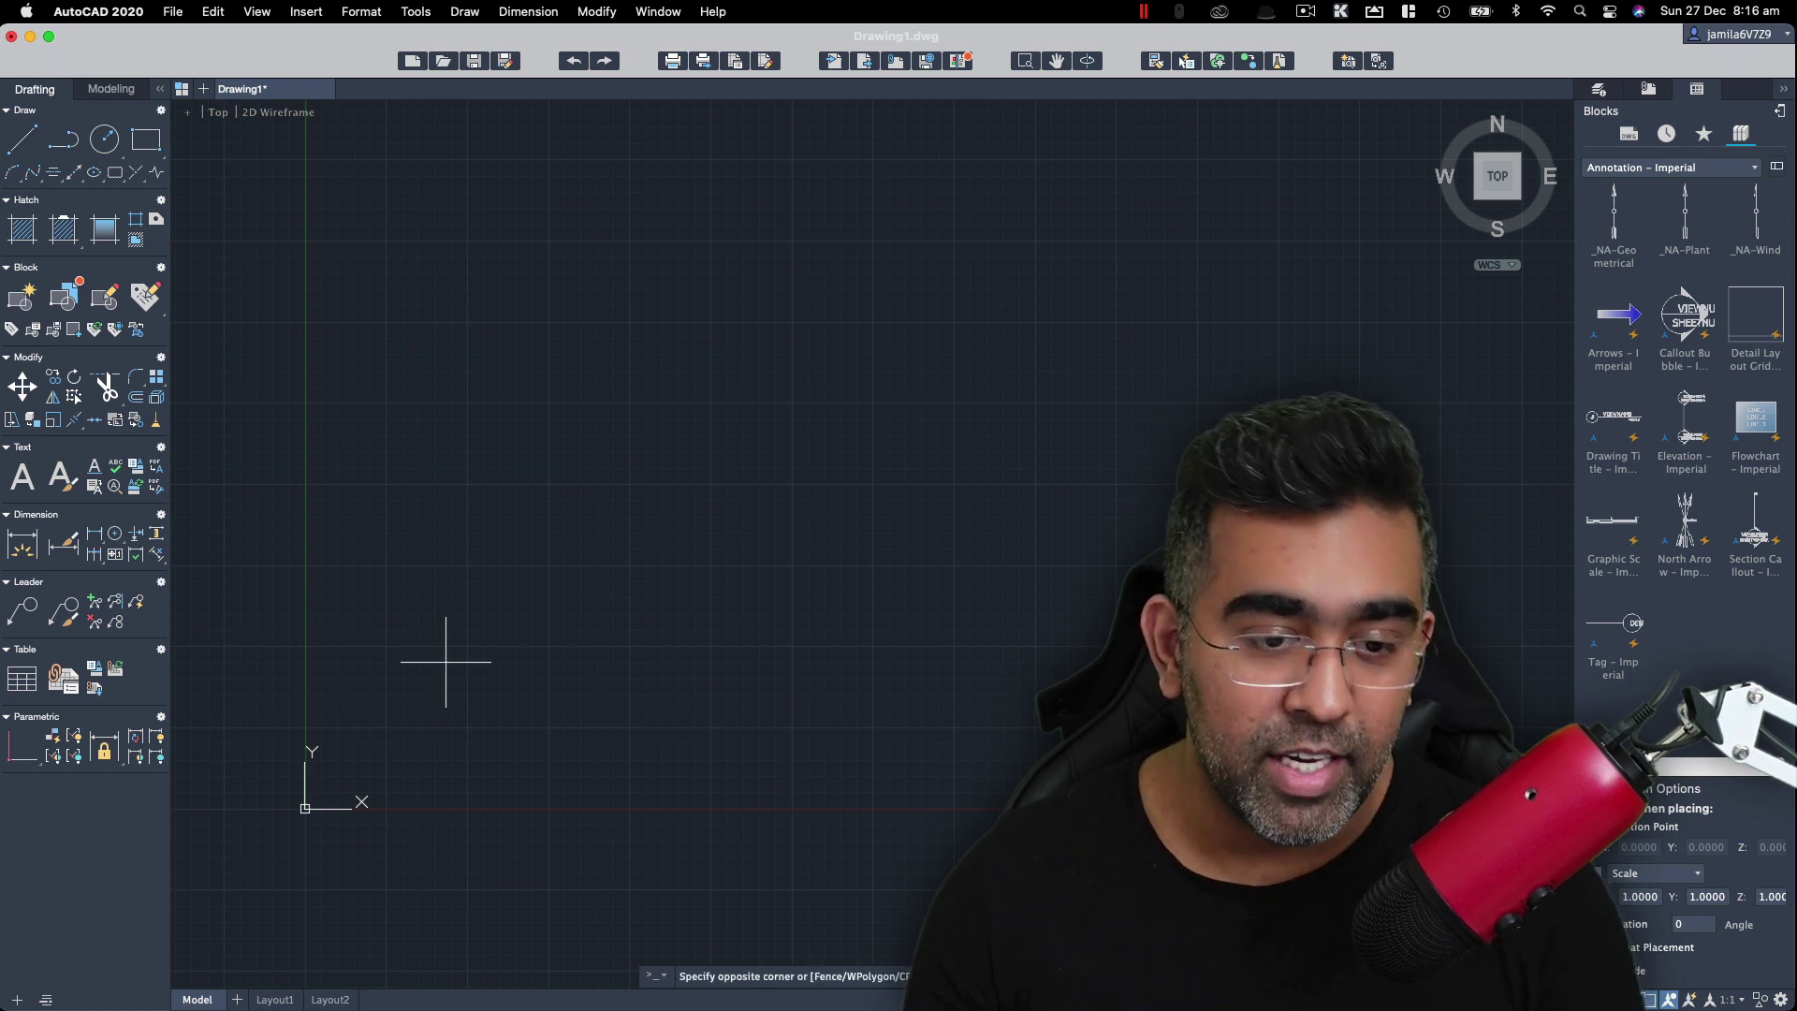
left_click(882, 250)
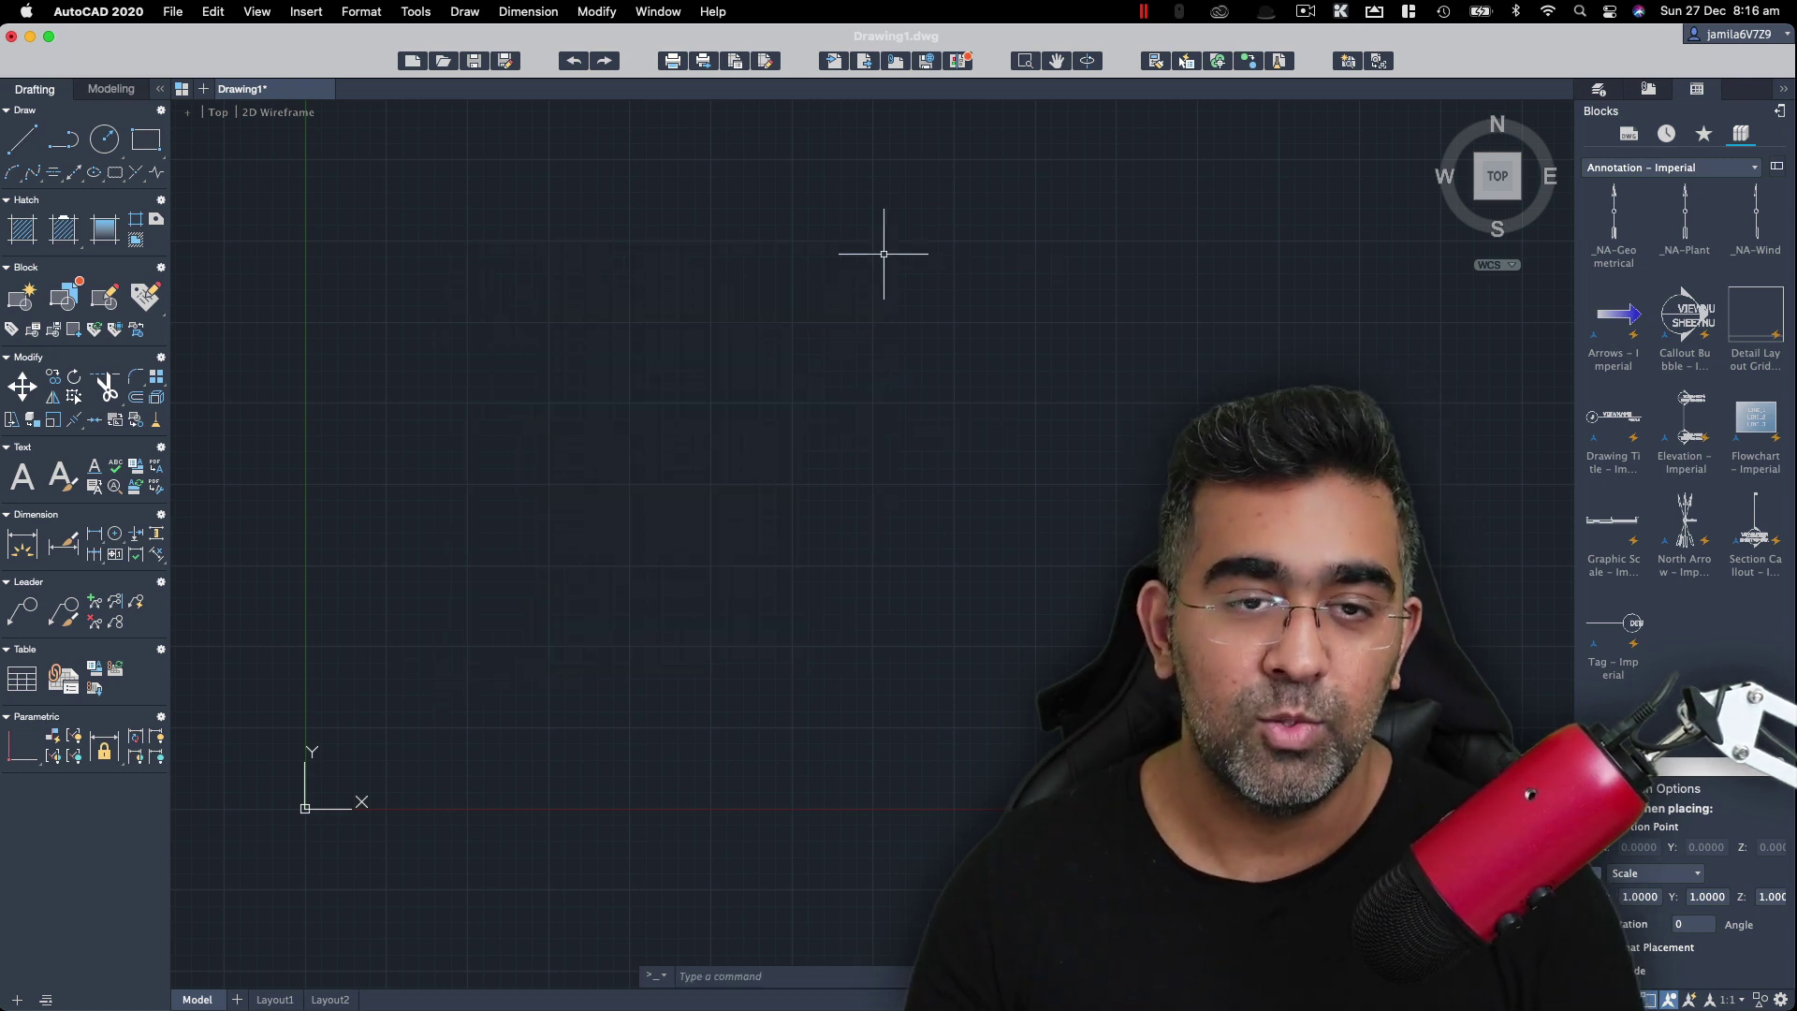
left_click(798, 208)
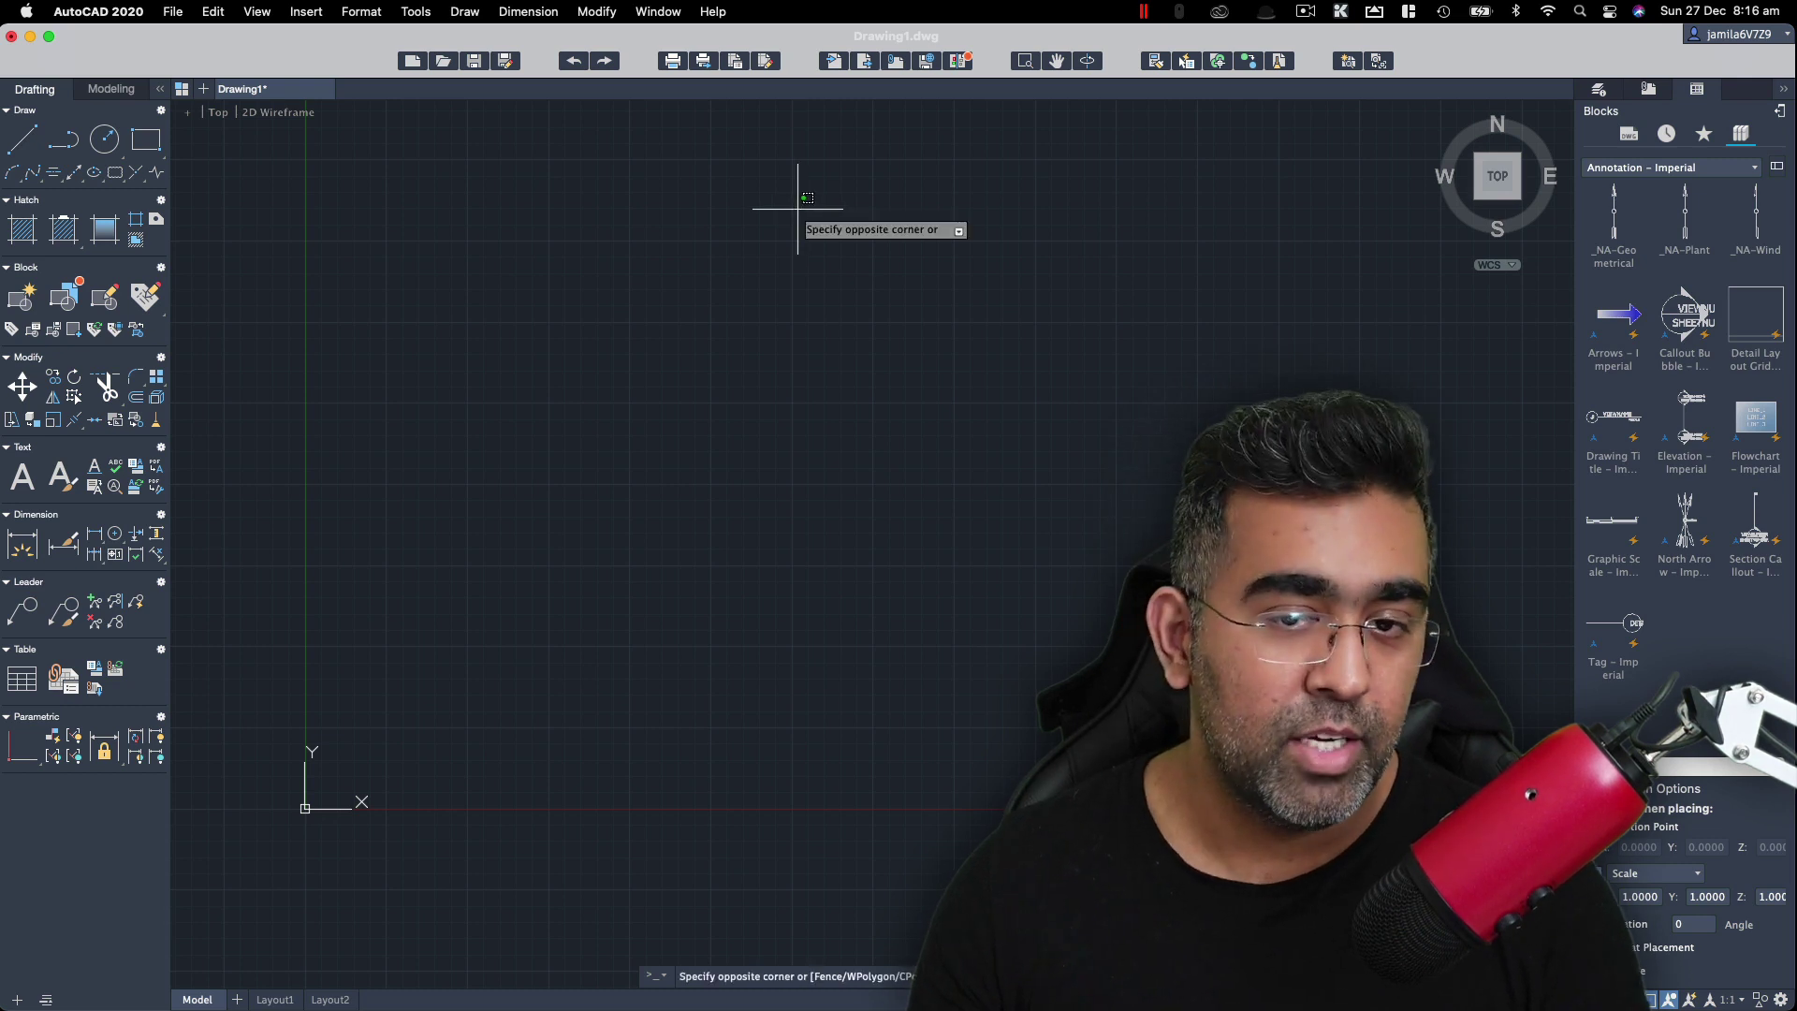
left_click(436, 599)
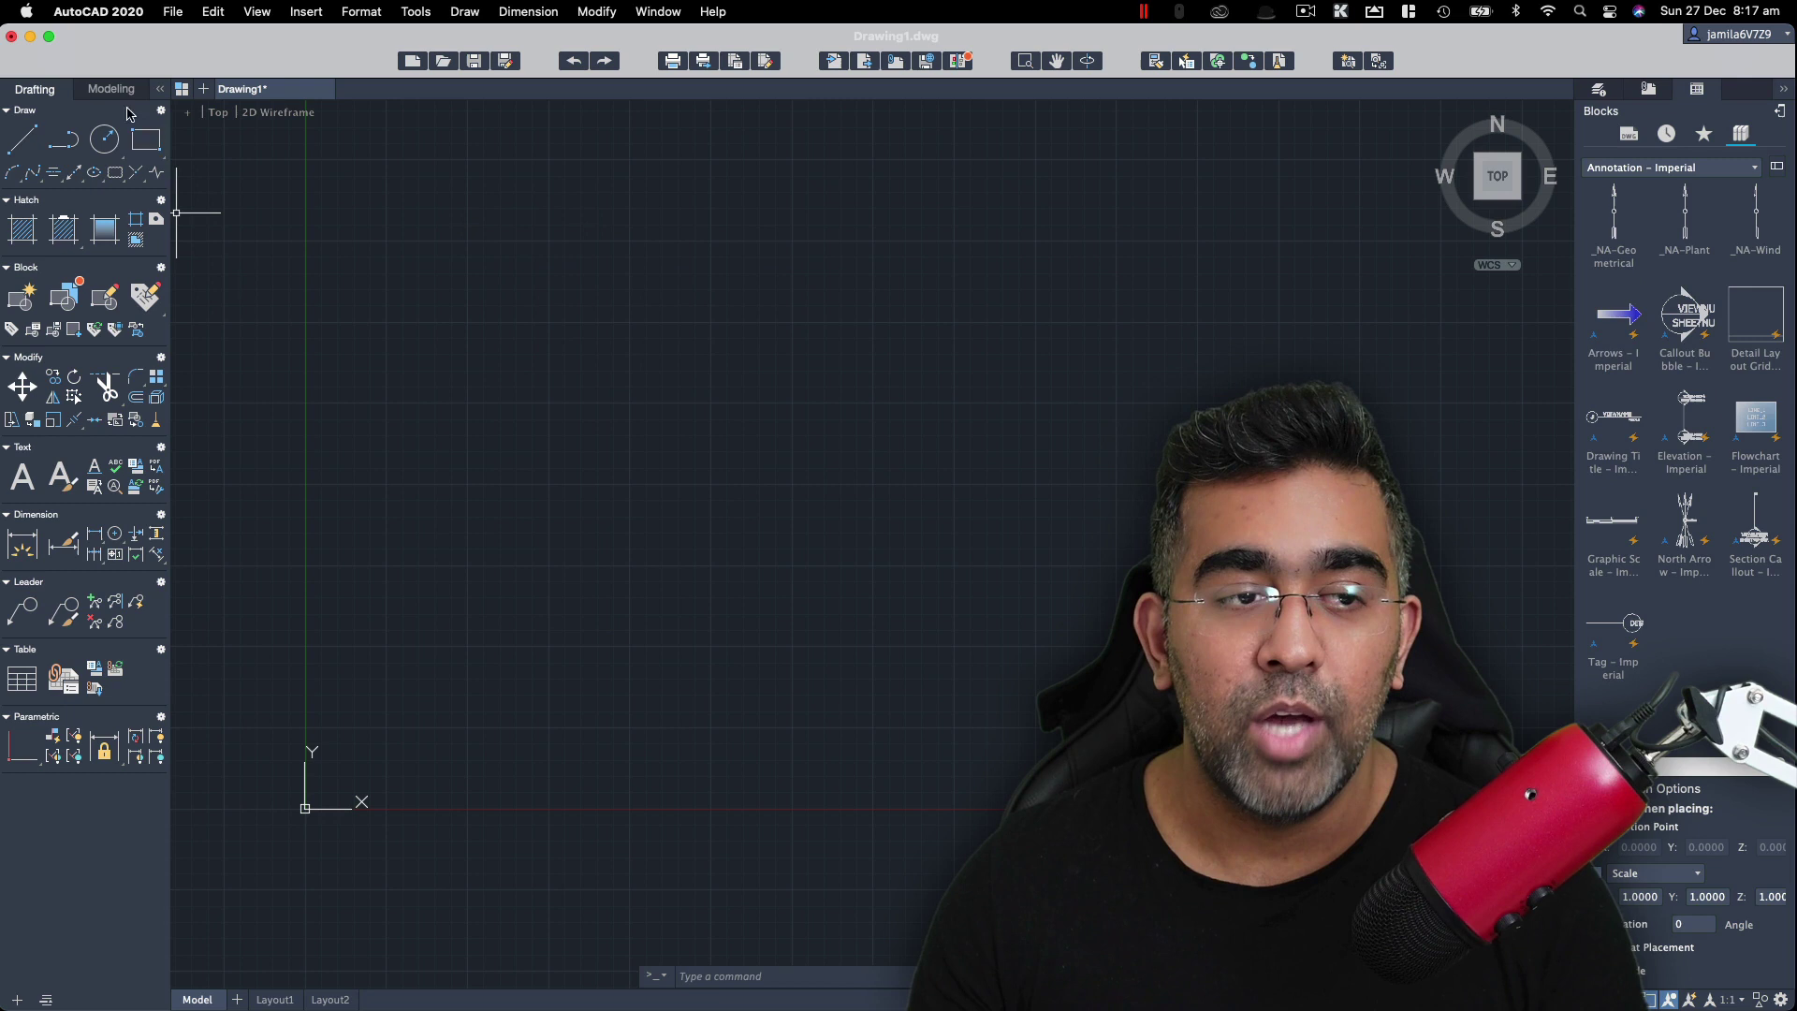
left_click(692, 323)
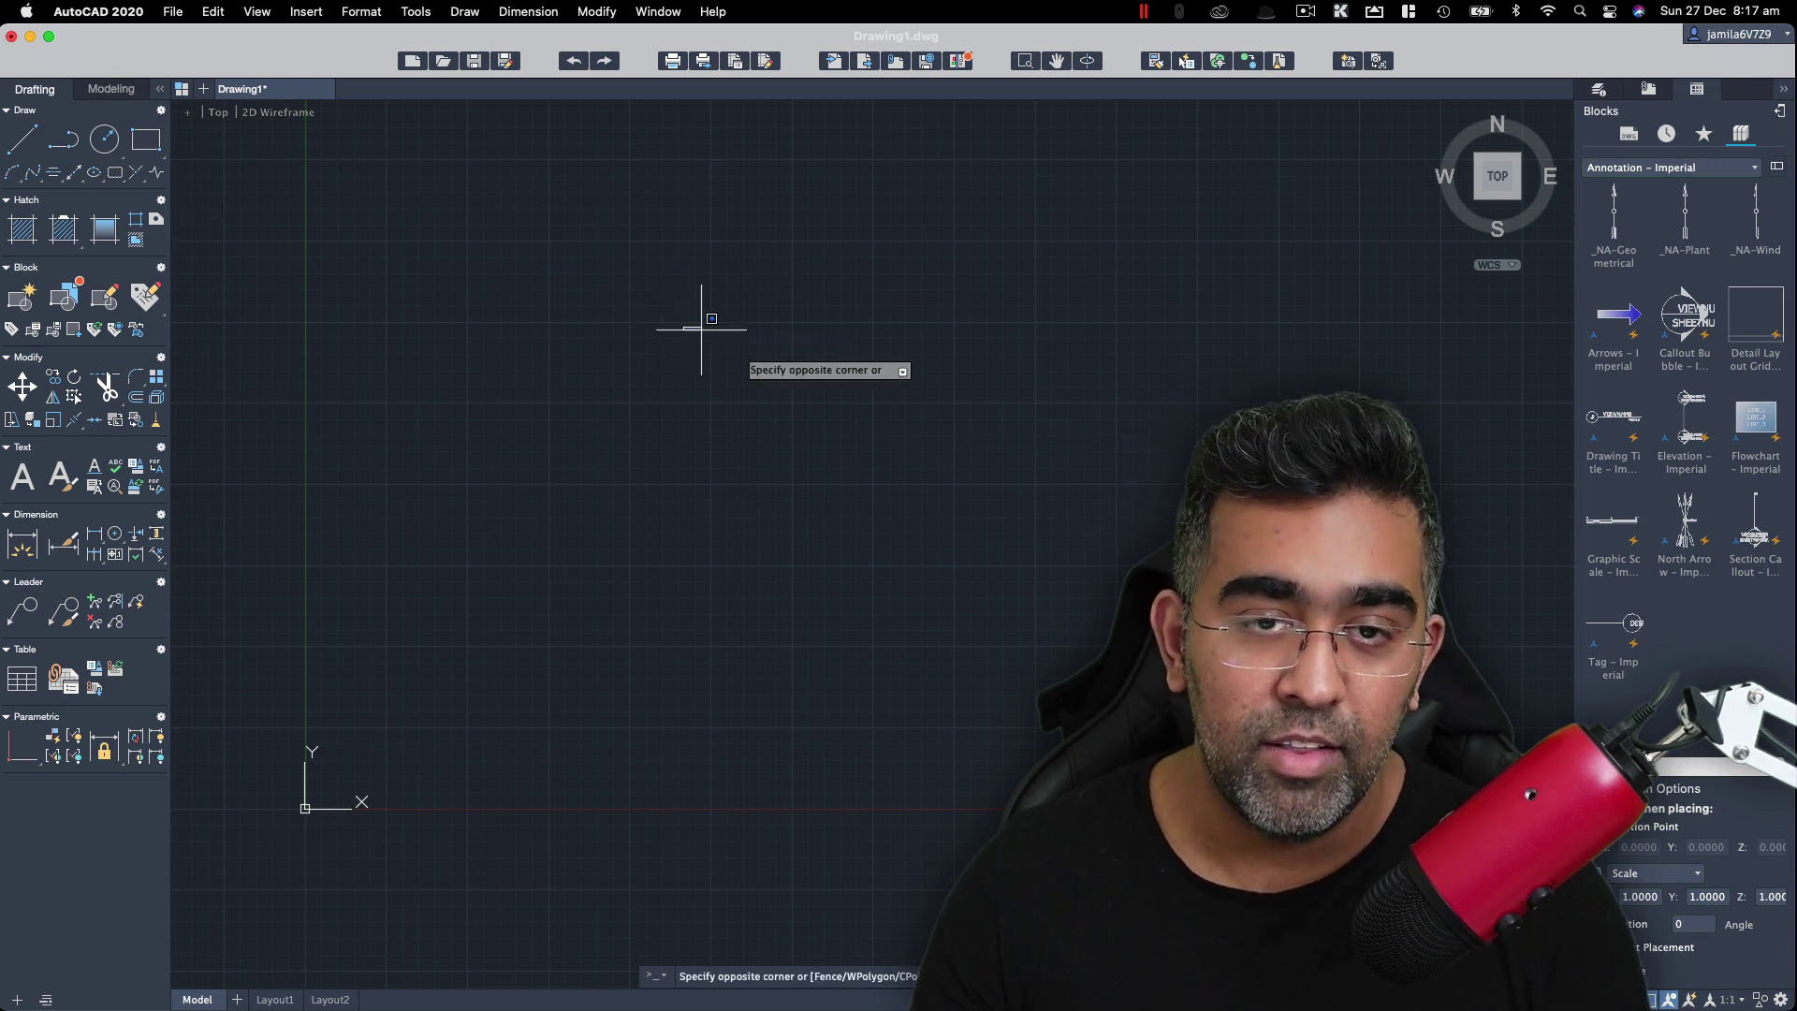
left_click(987, 516)
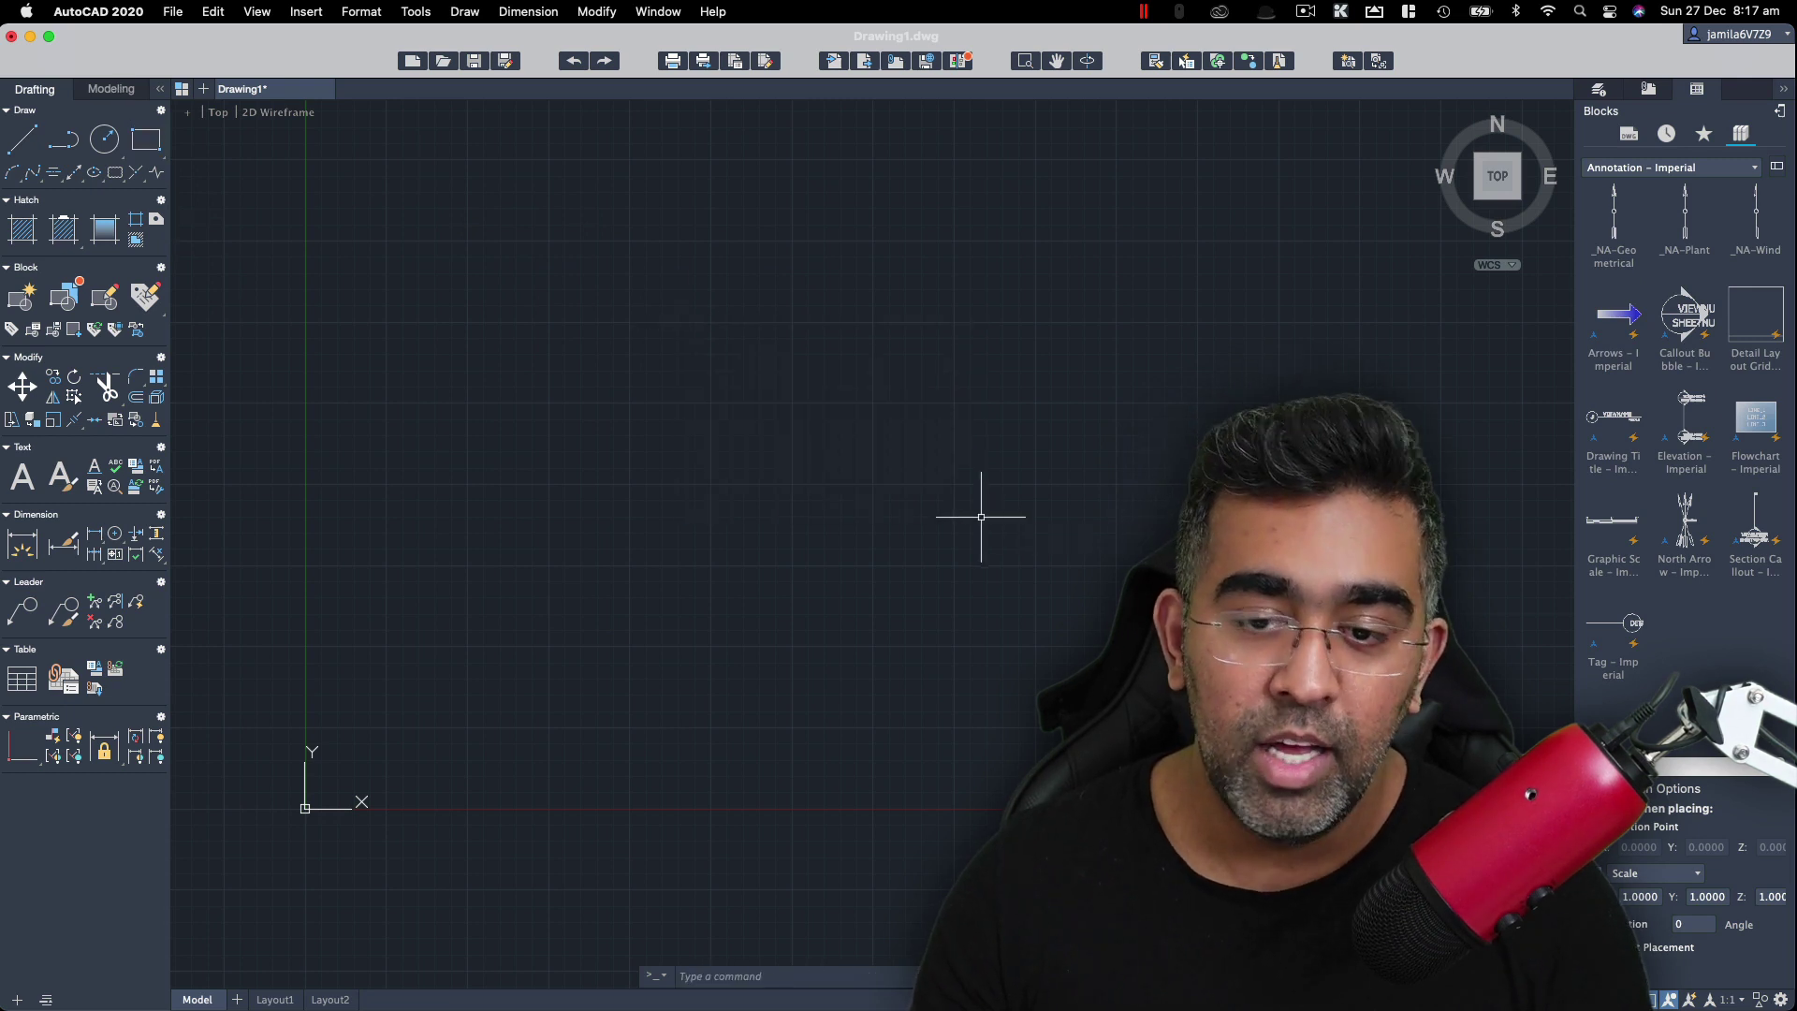
left_click(1008, 250)
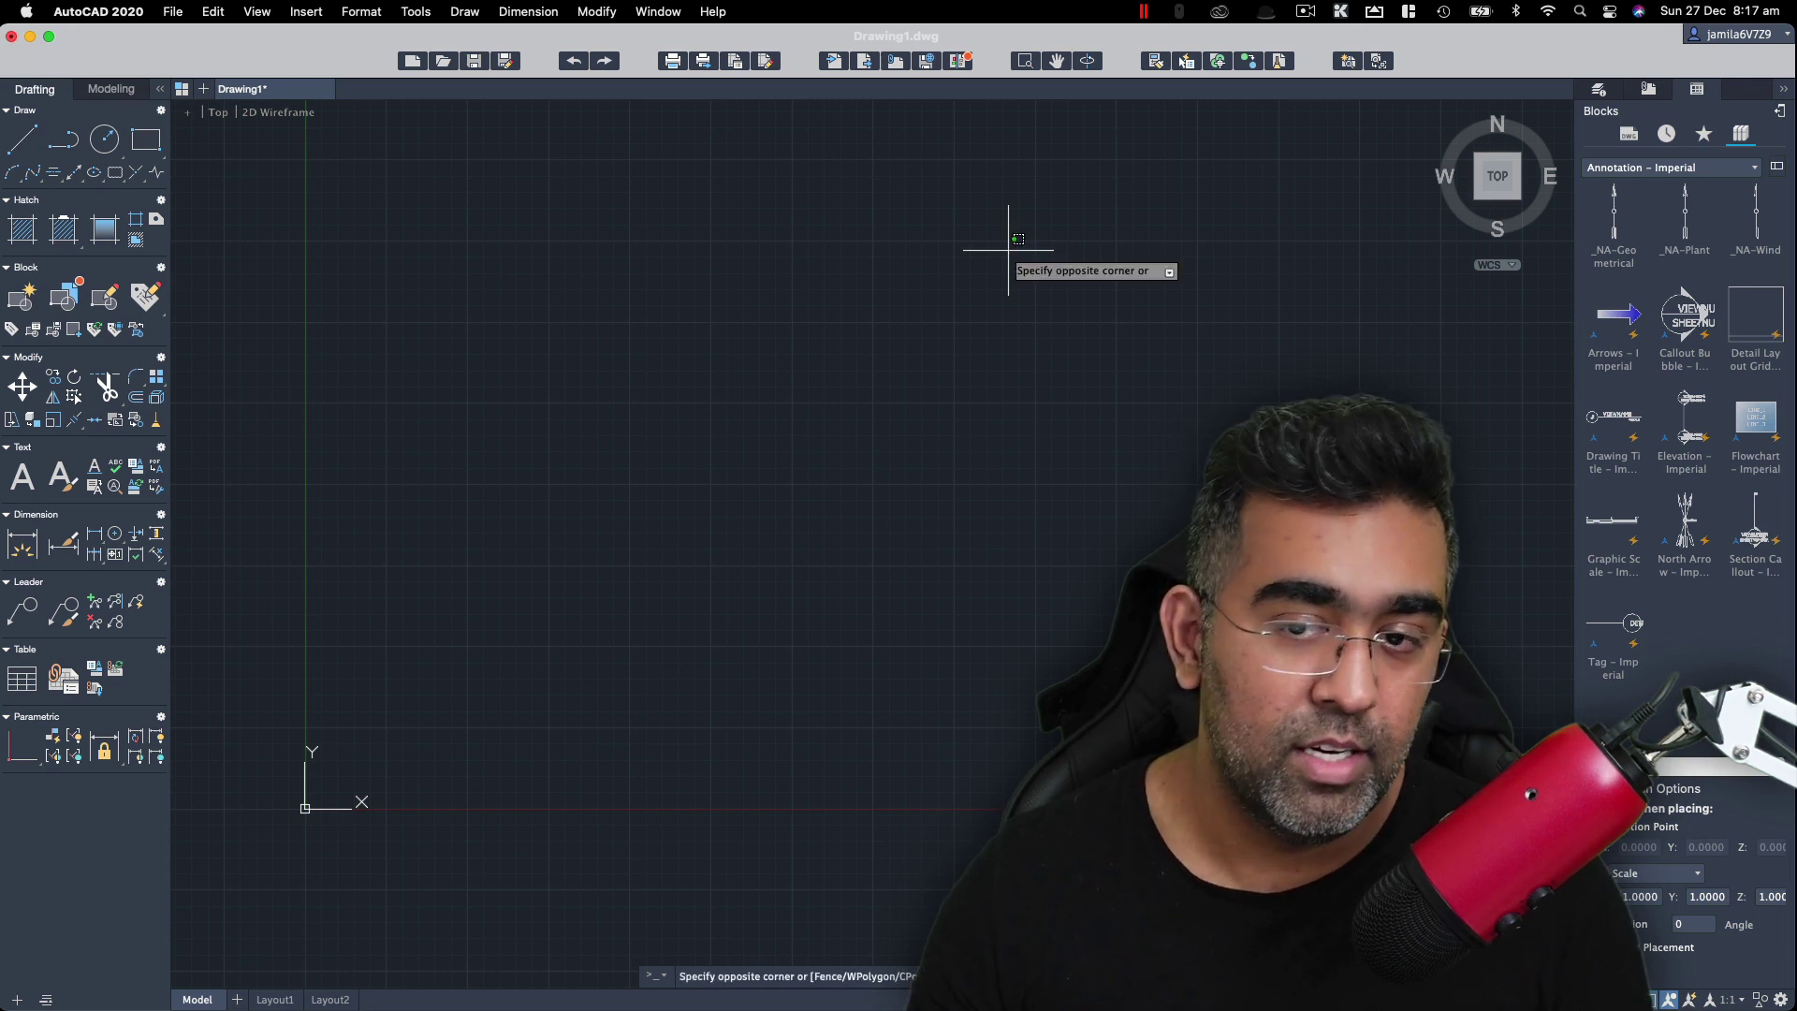
left_click(856, 394)
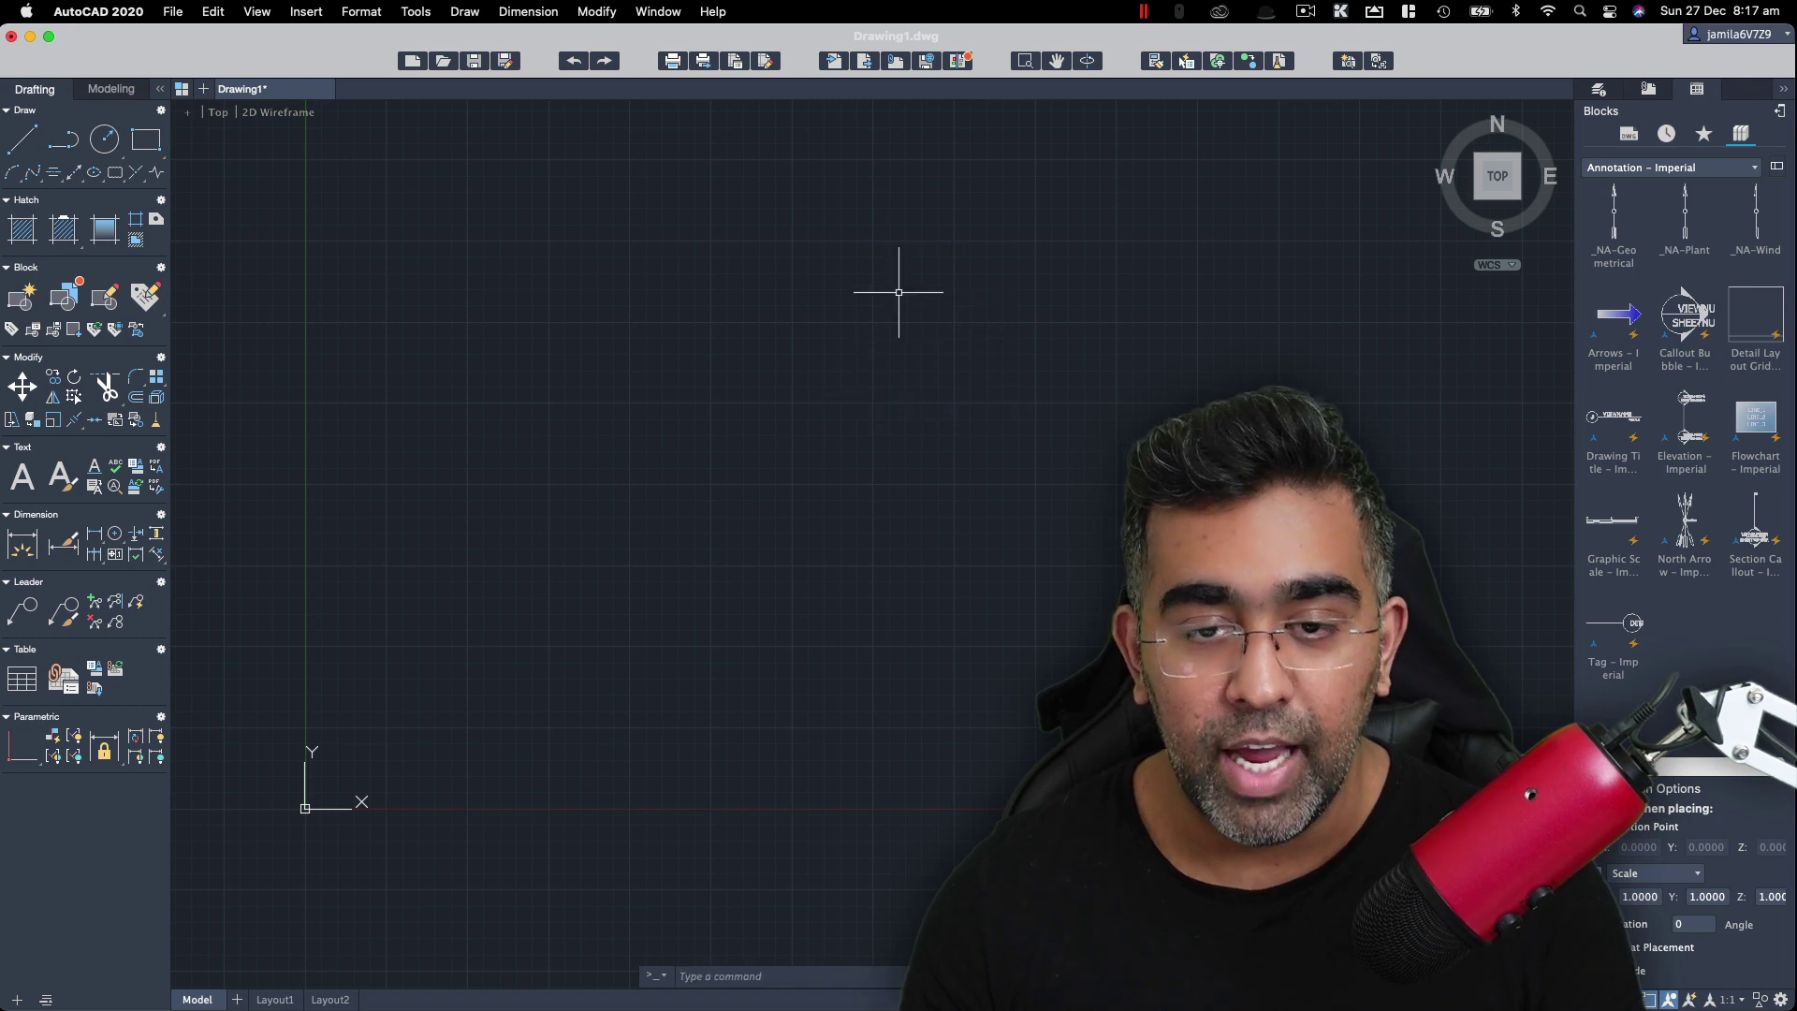
left_click(961, 215)
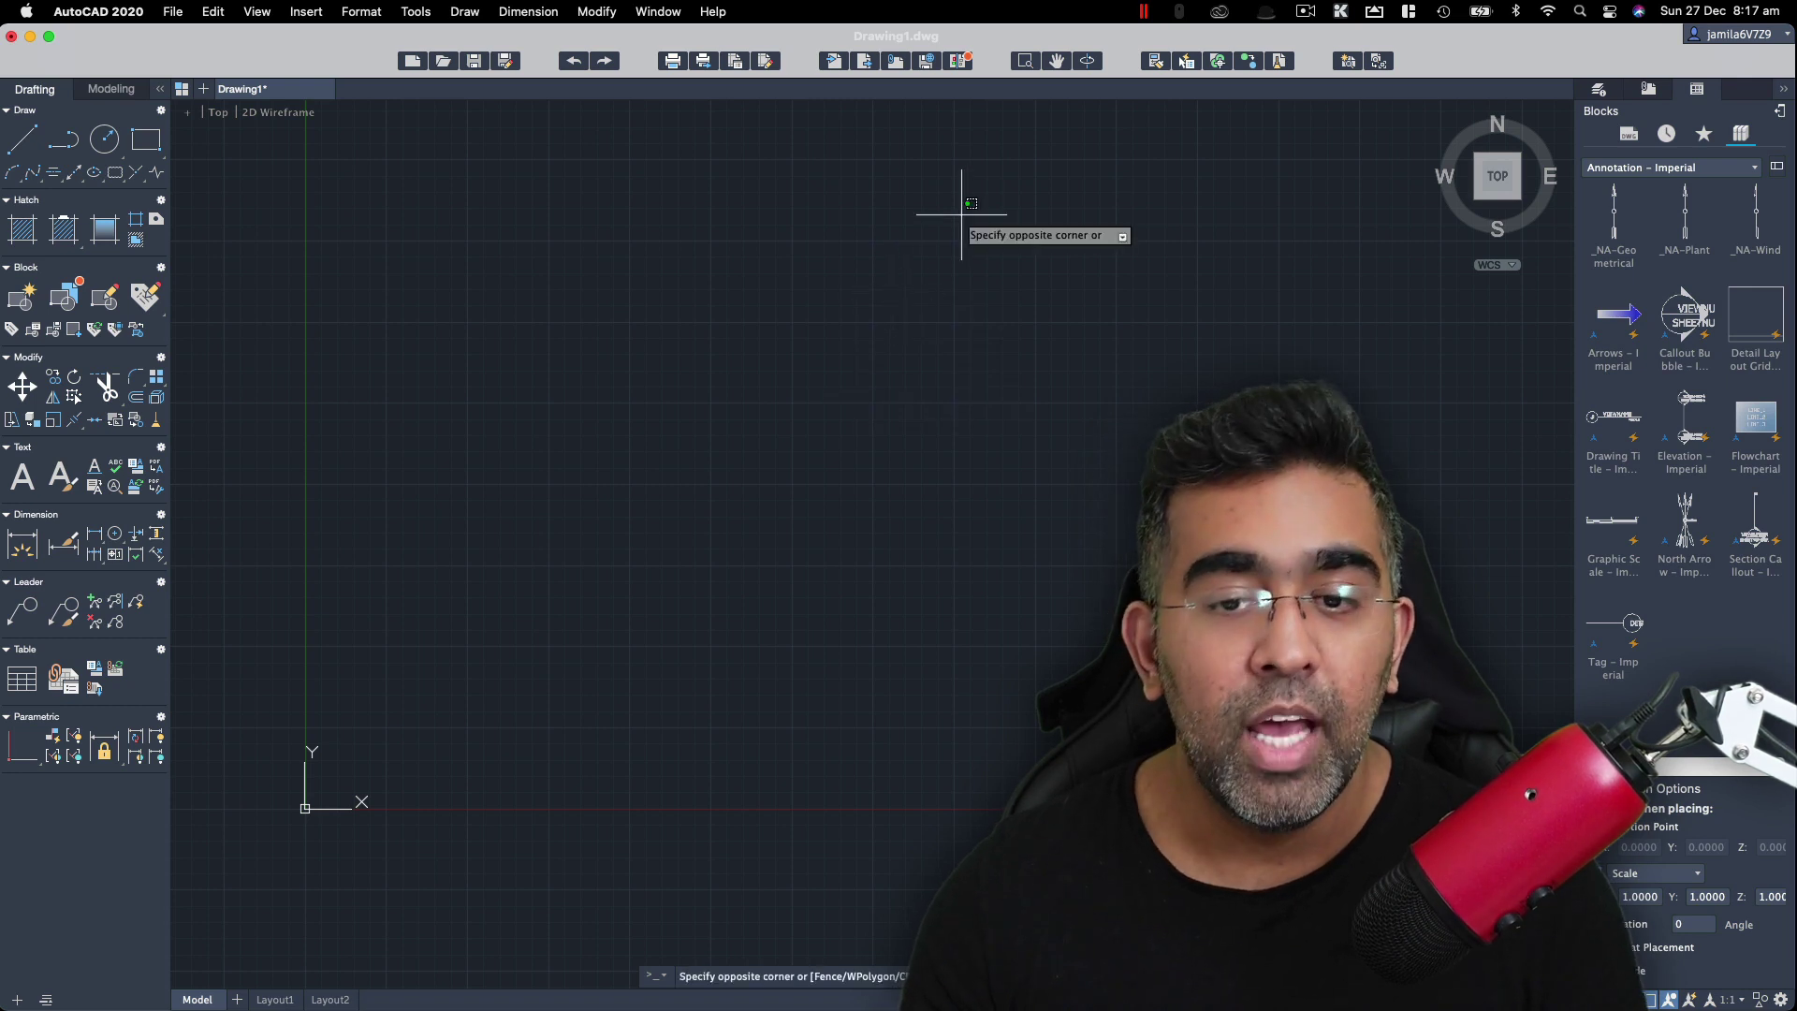
left_click(739, 433)
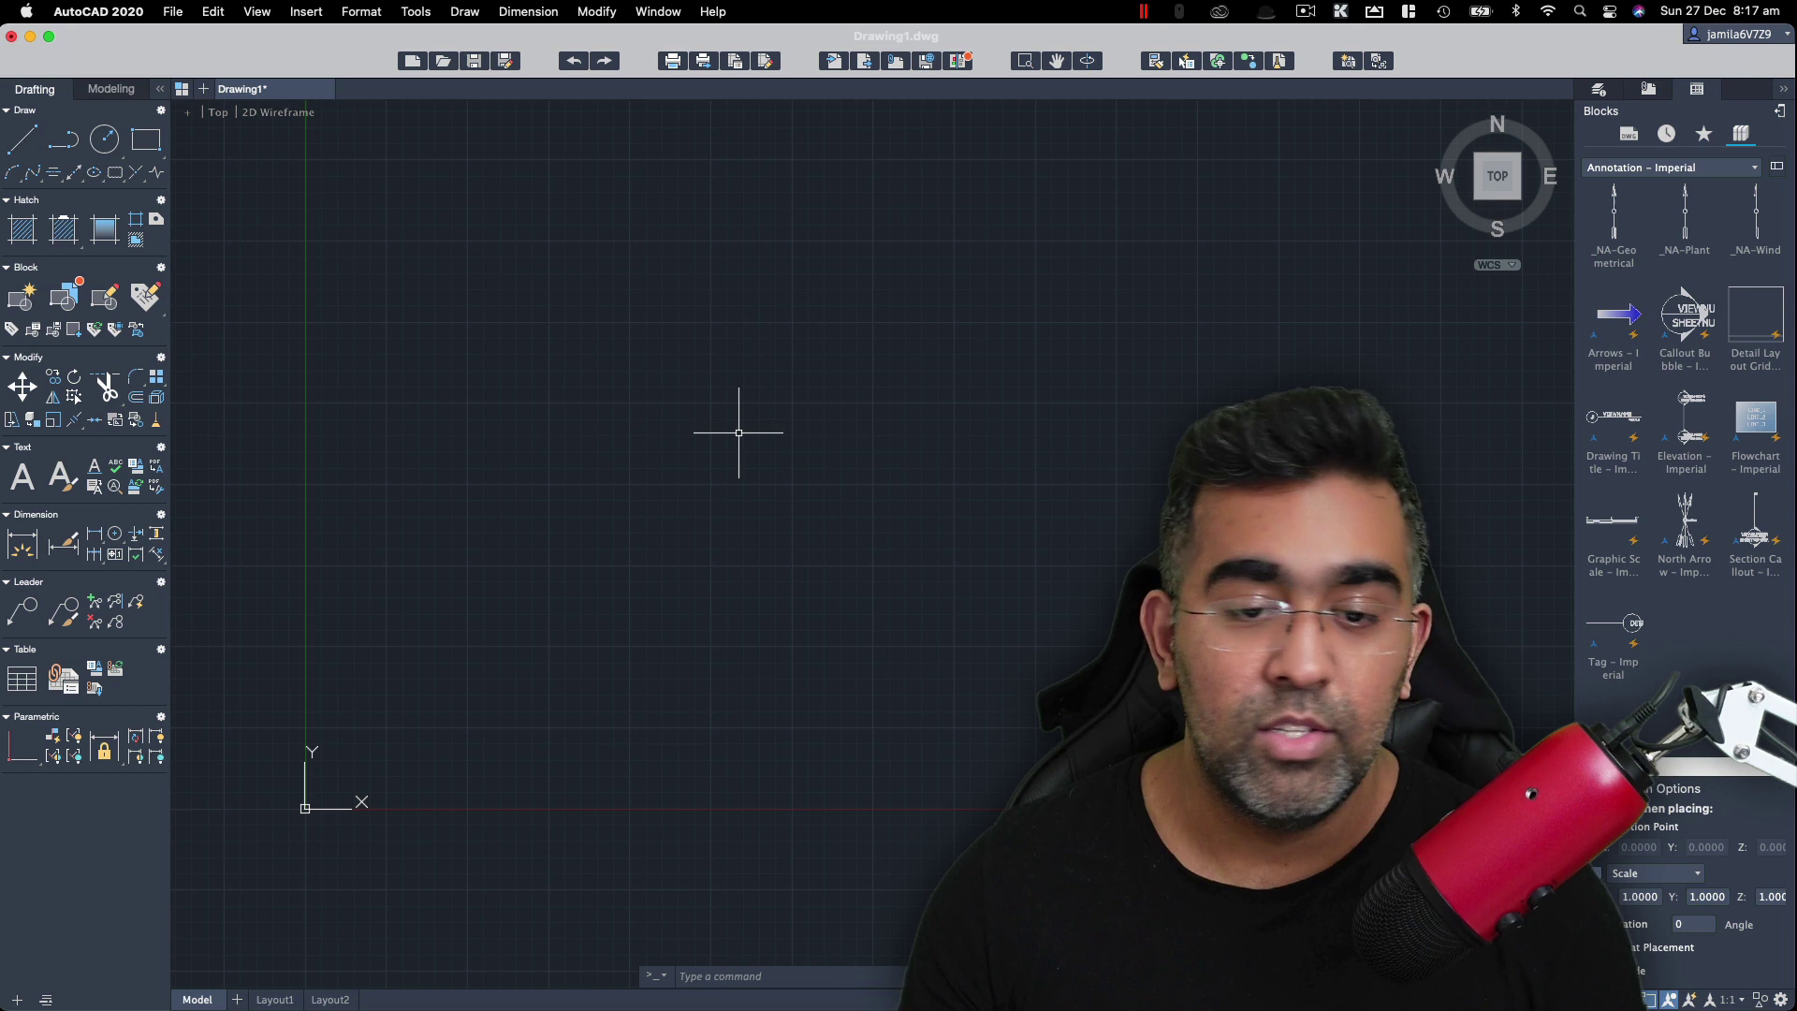
left_click(739, 432)
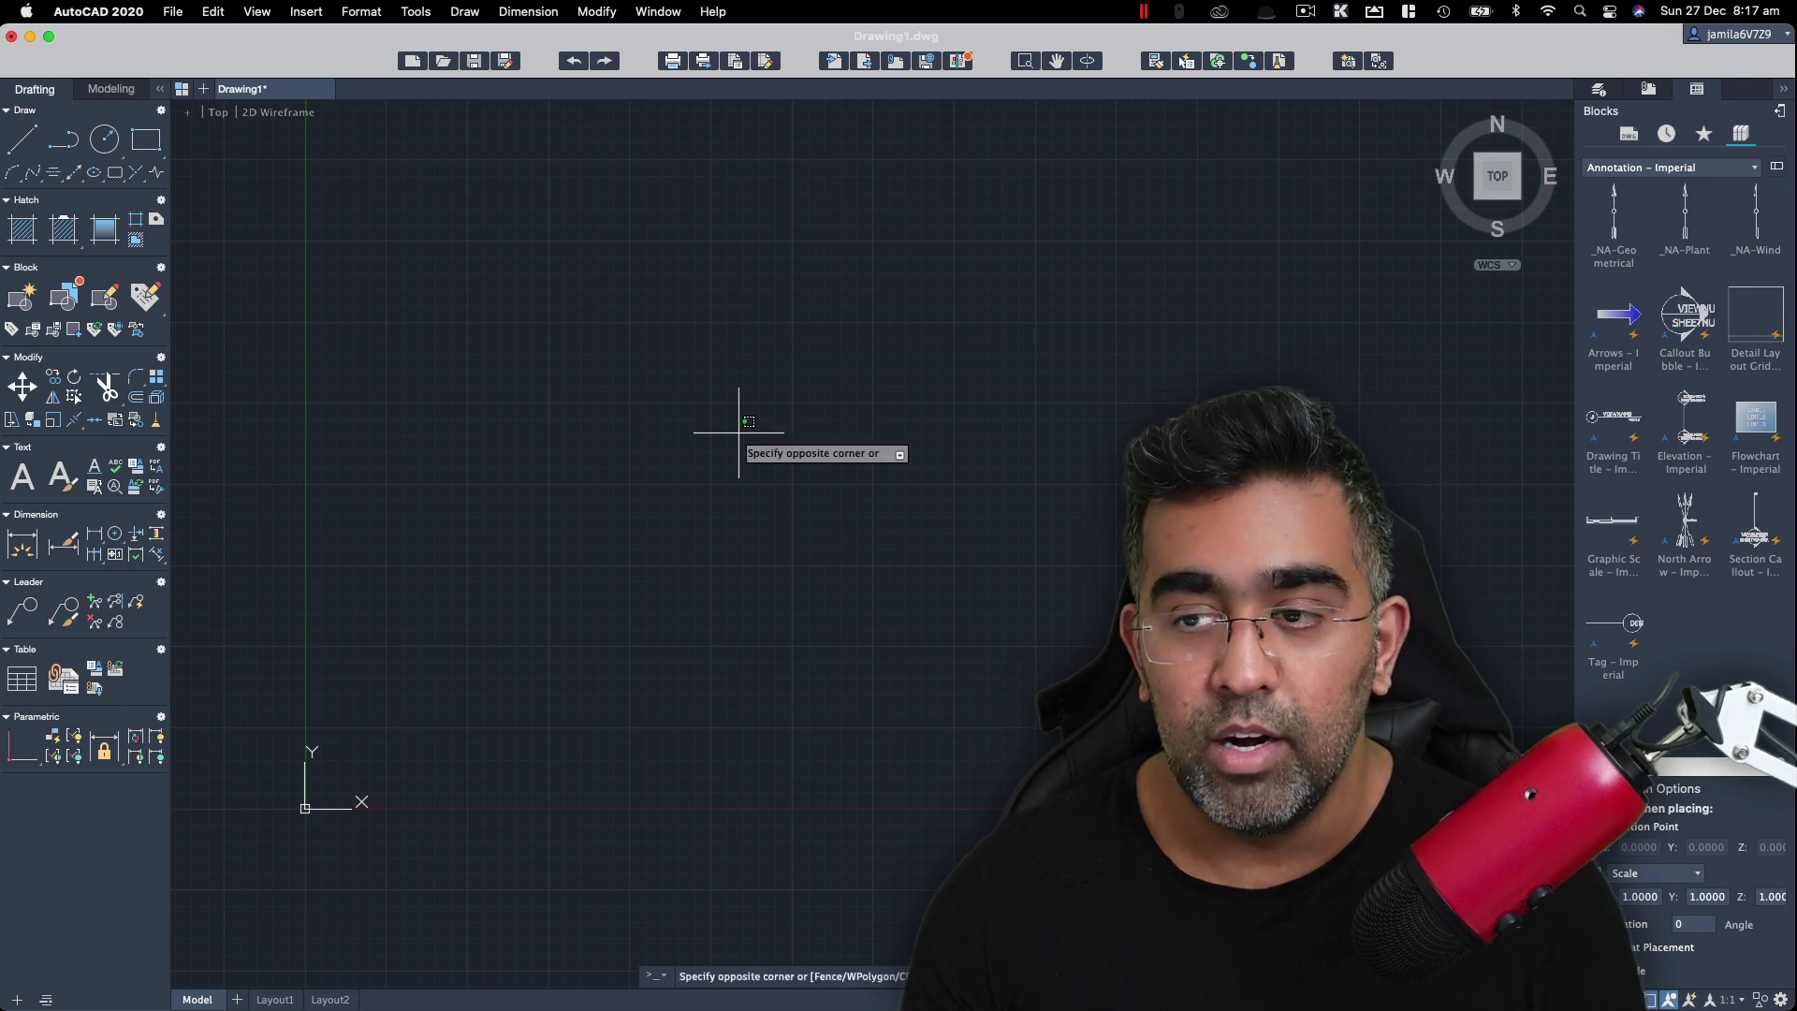
left_click(970, 302)
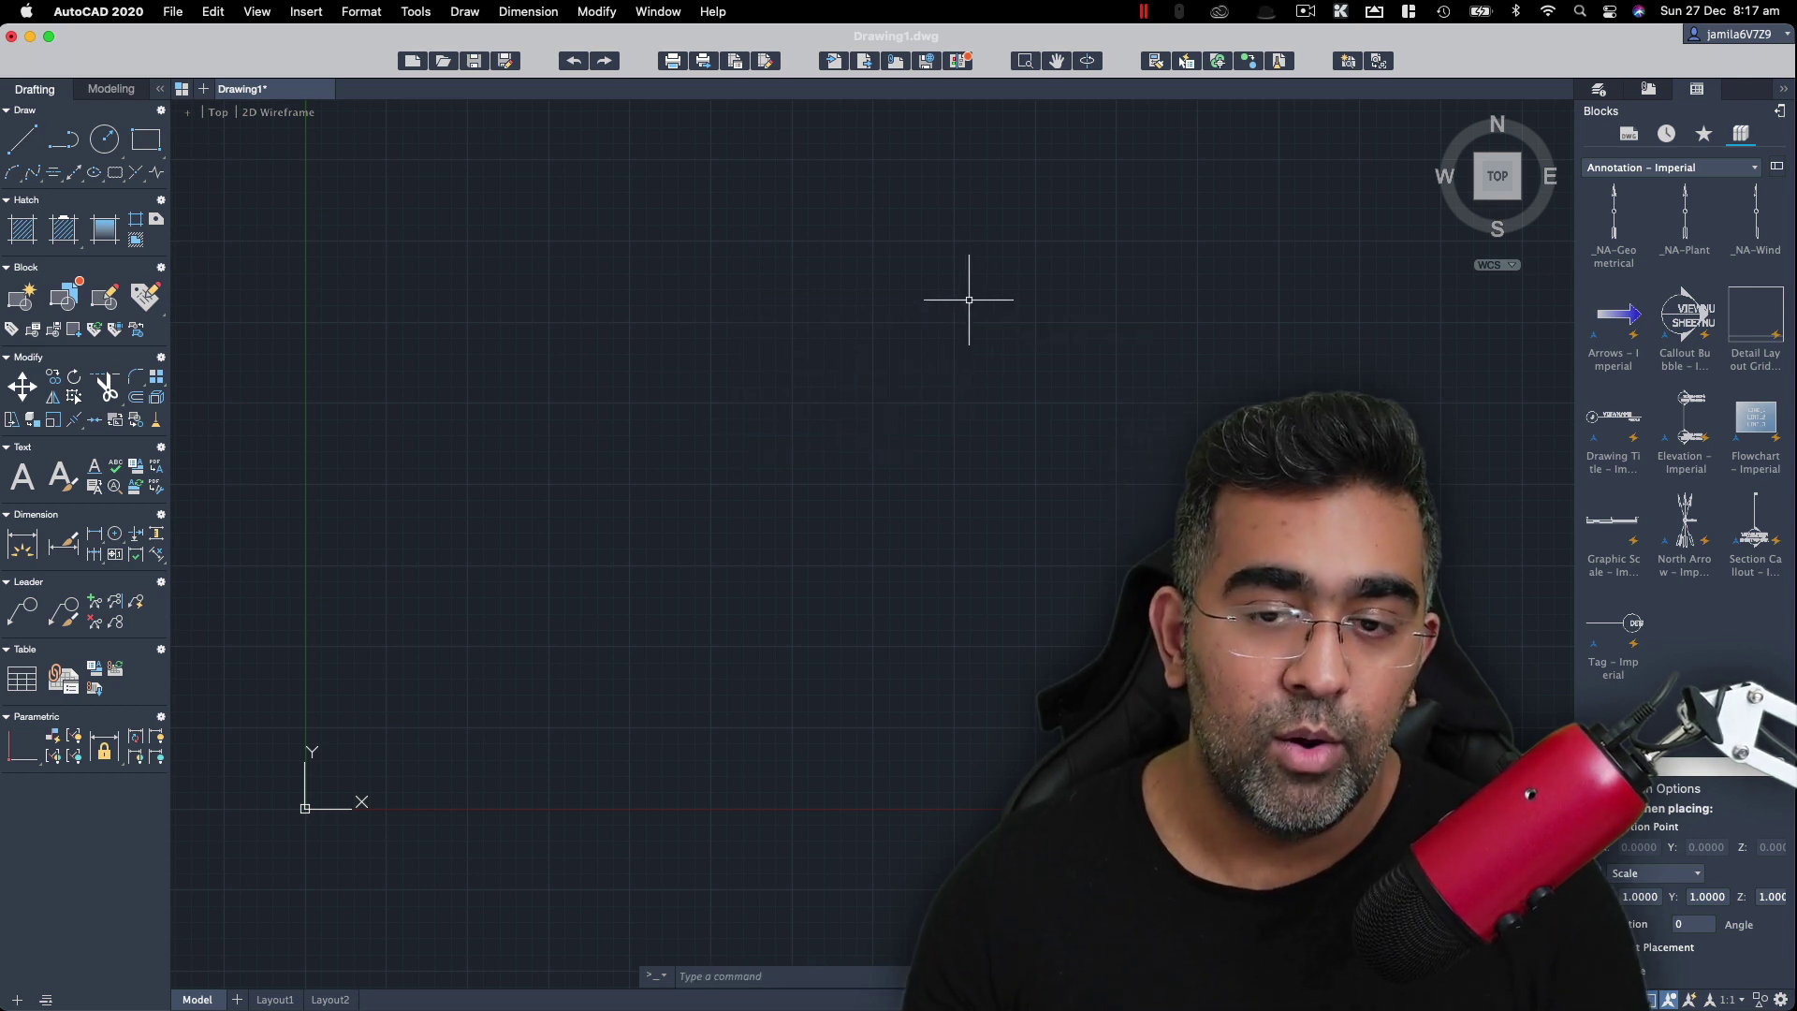
left_click(973, 281)
left_click(794, 473)
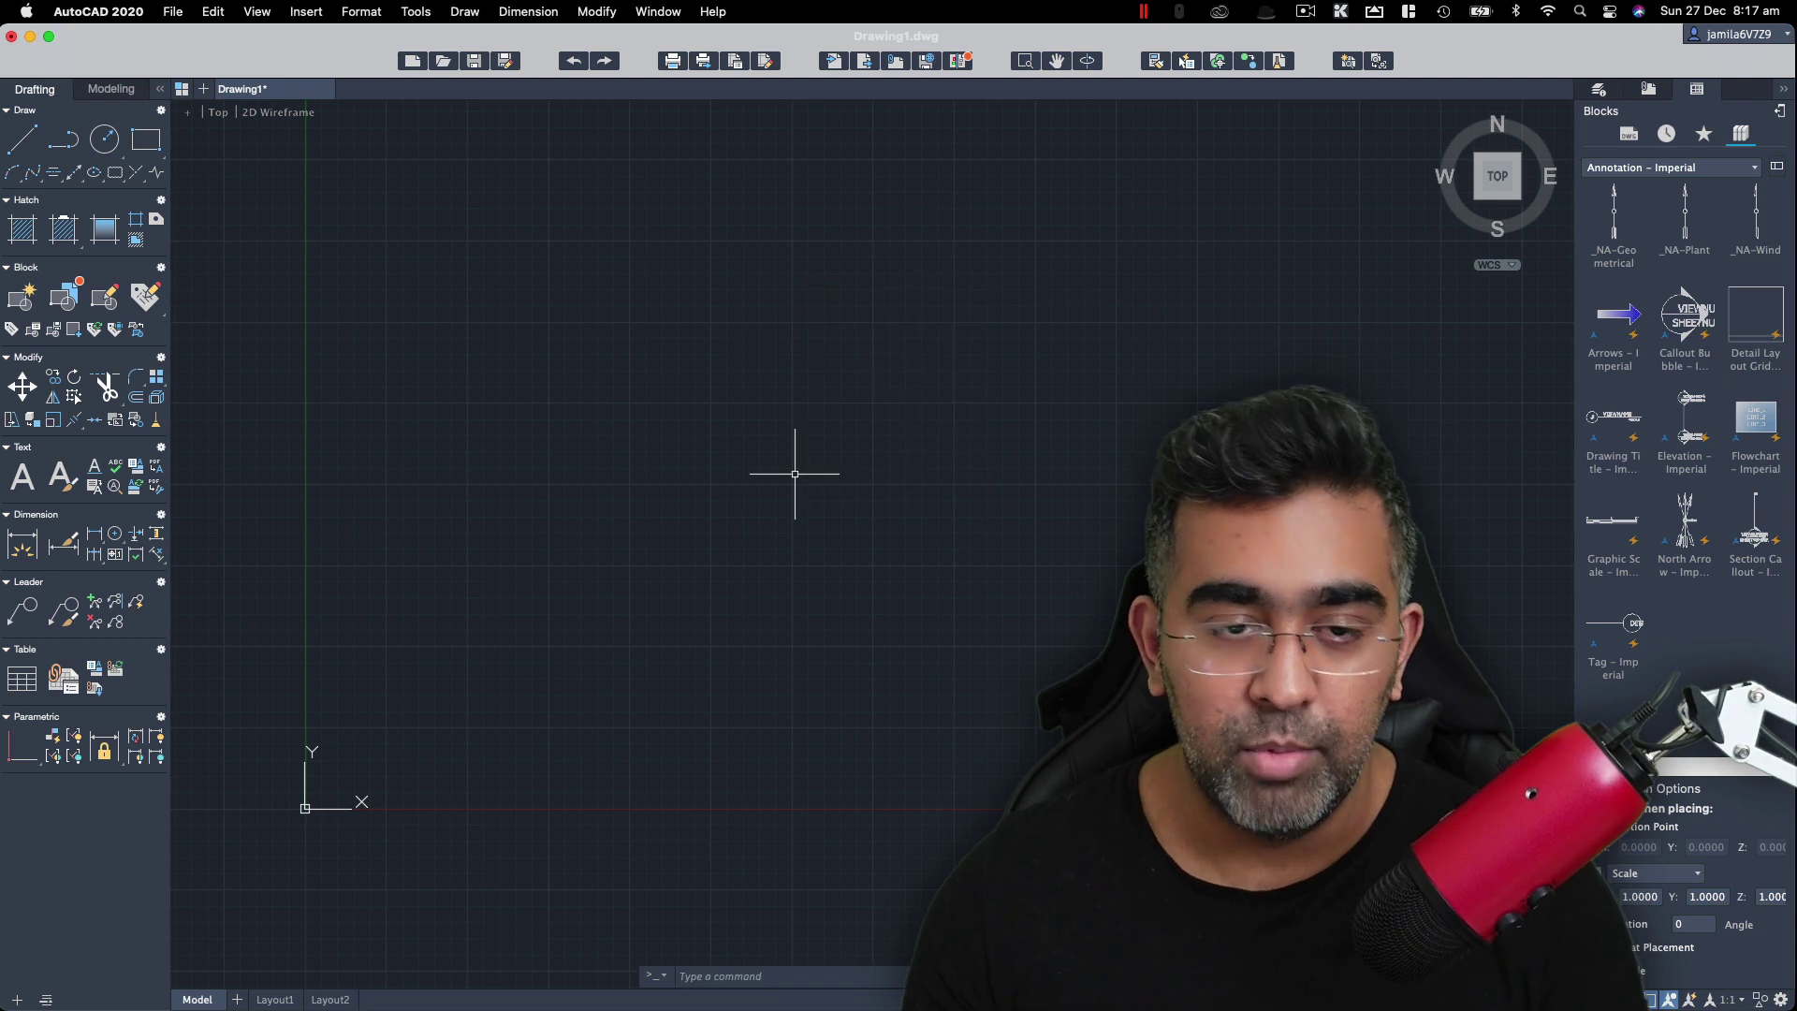
left_click(795, 474)
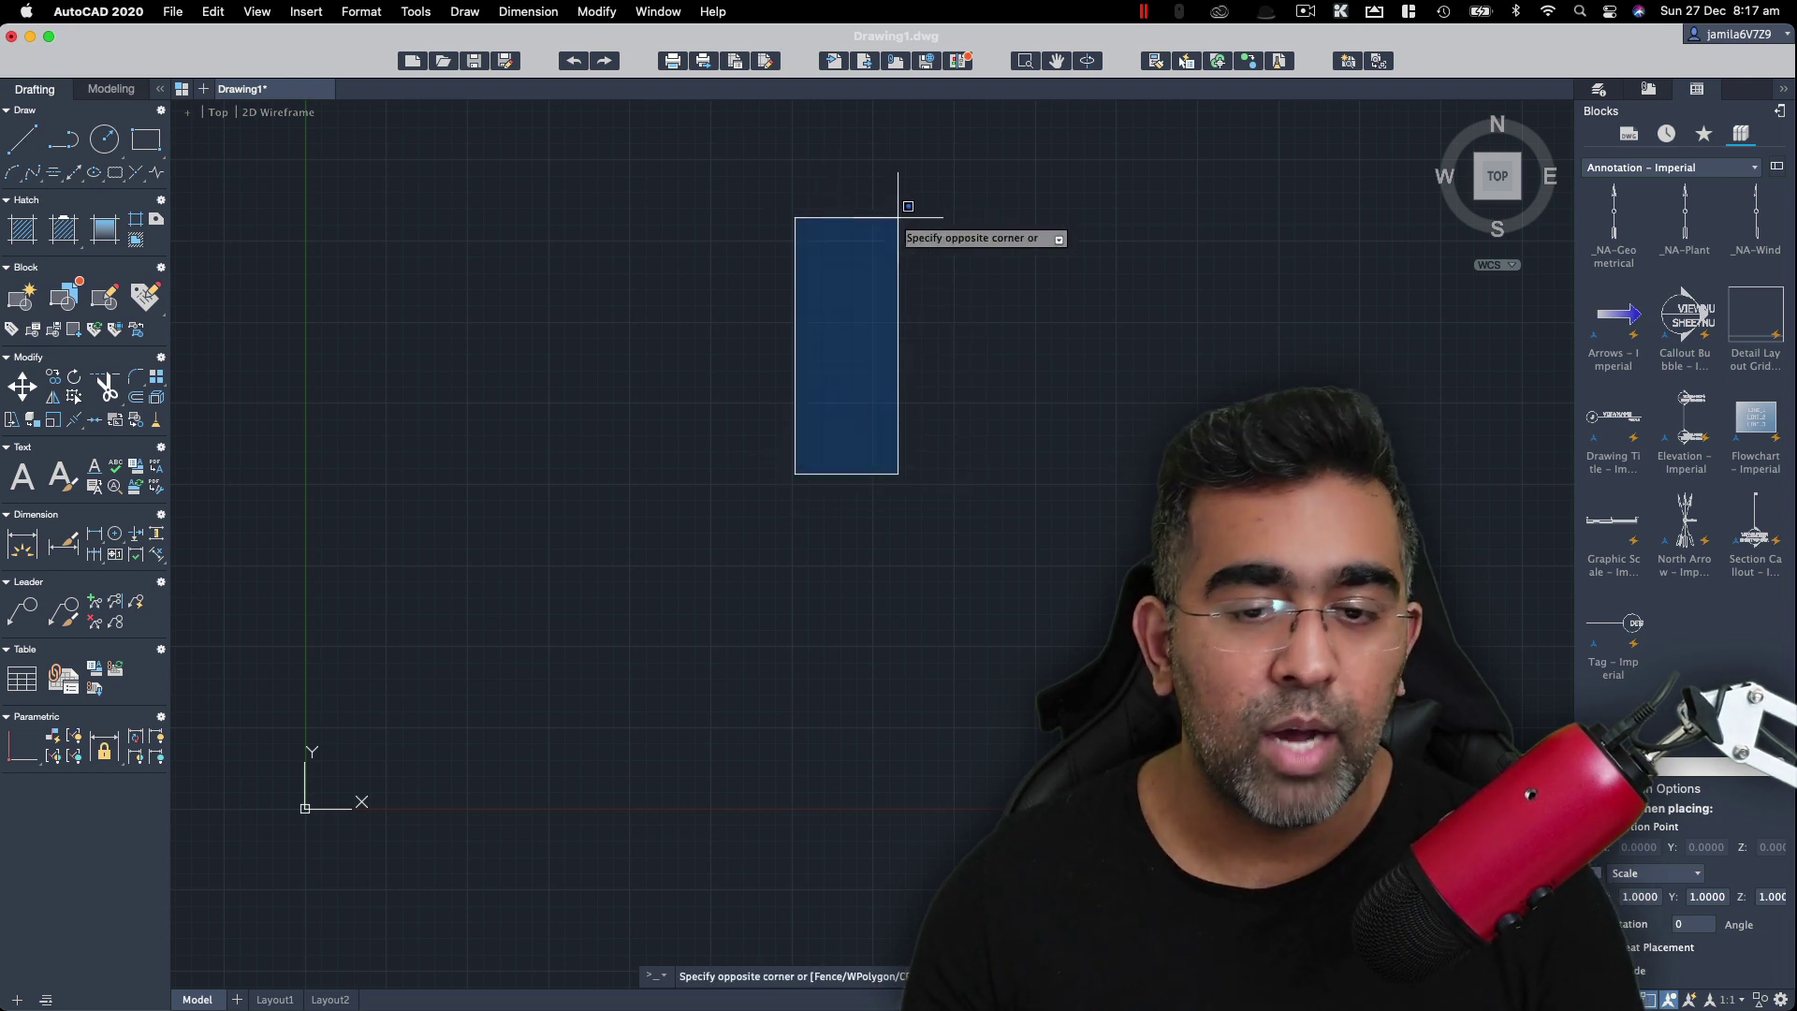